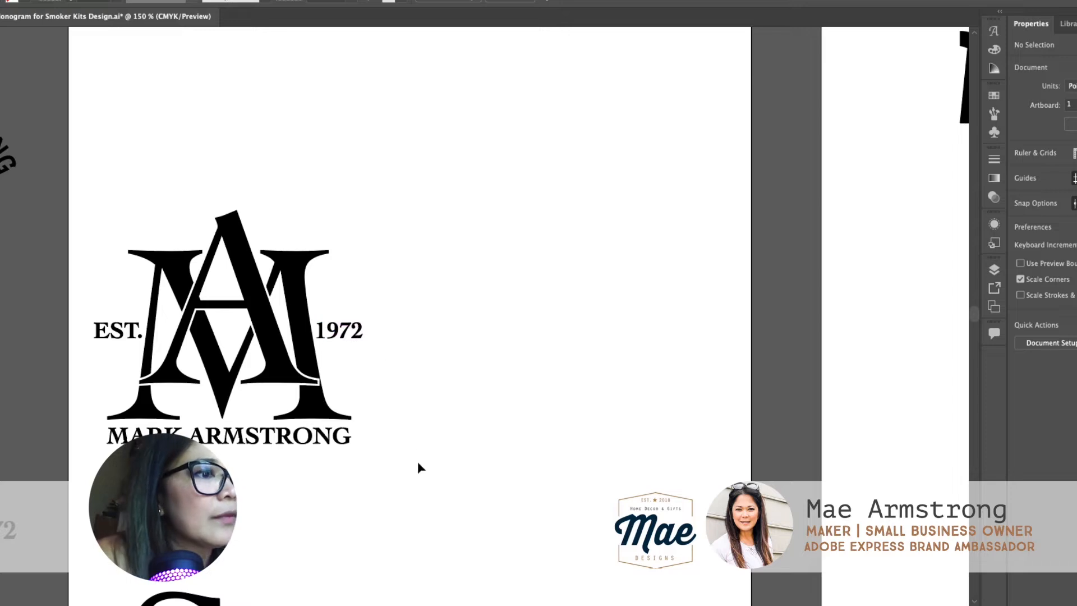
drag(417, 461, 86, 219)
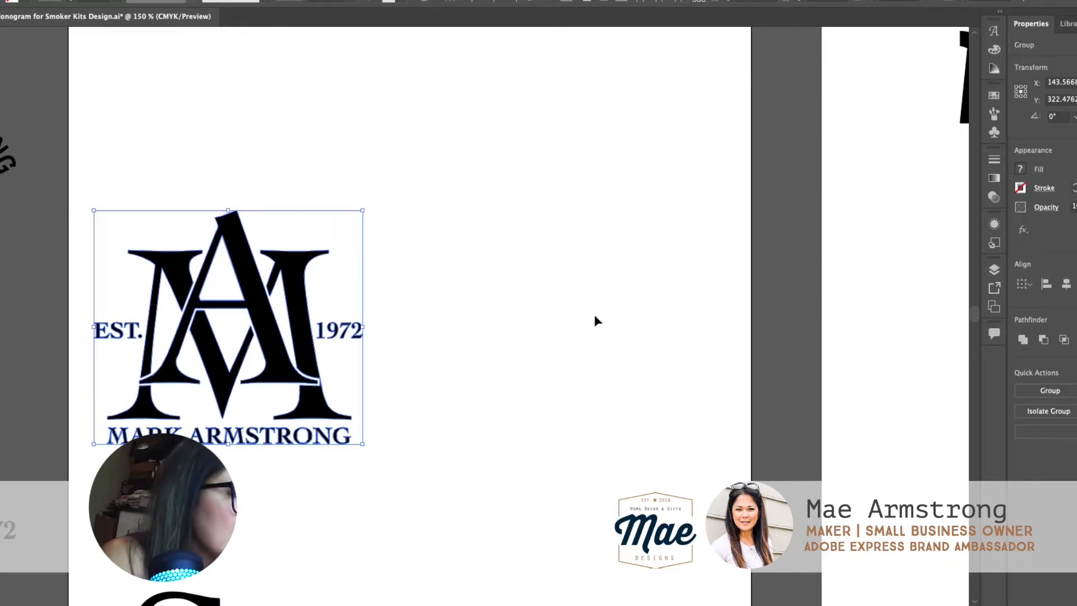
click(594, 341)
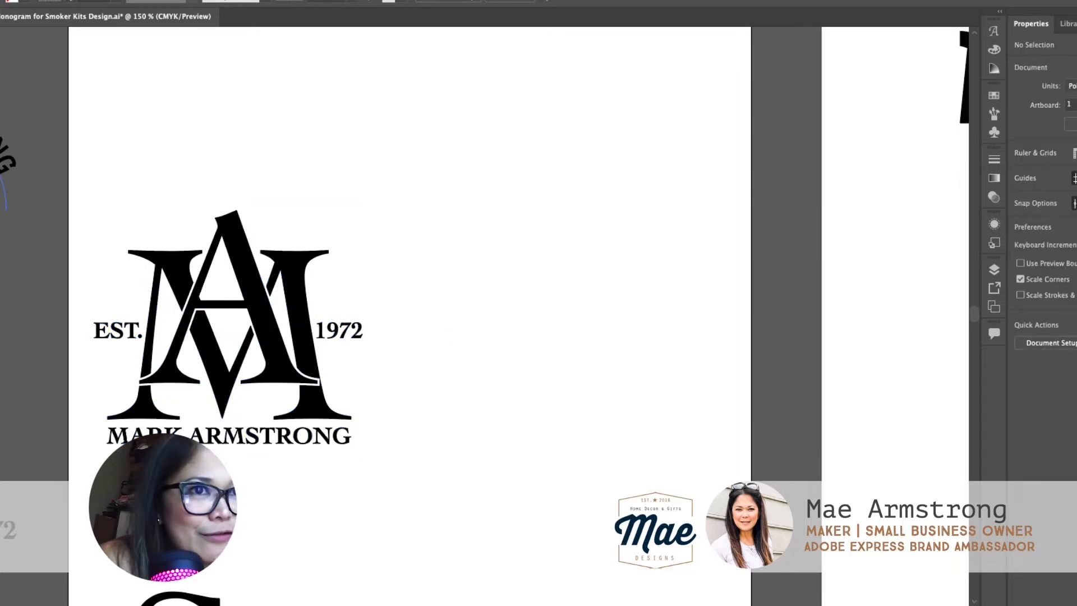
Step: Add a point text object with the letter "M" in the empty area beside the finished monogram
key(t)
click(521, 332)
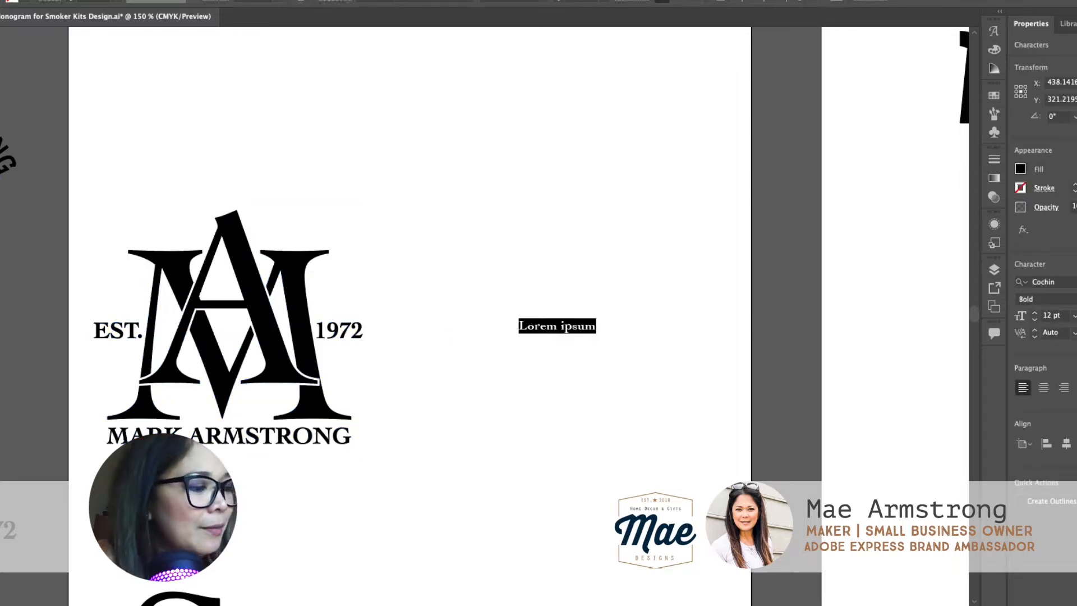
text(M)
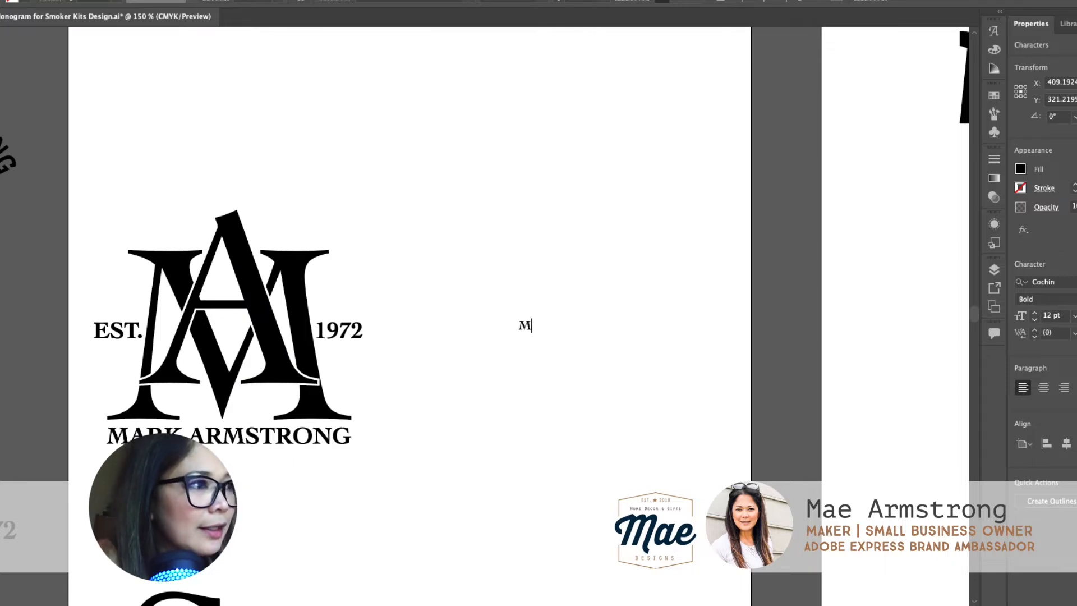
key(Escape)
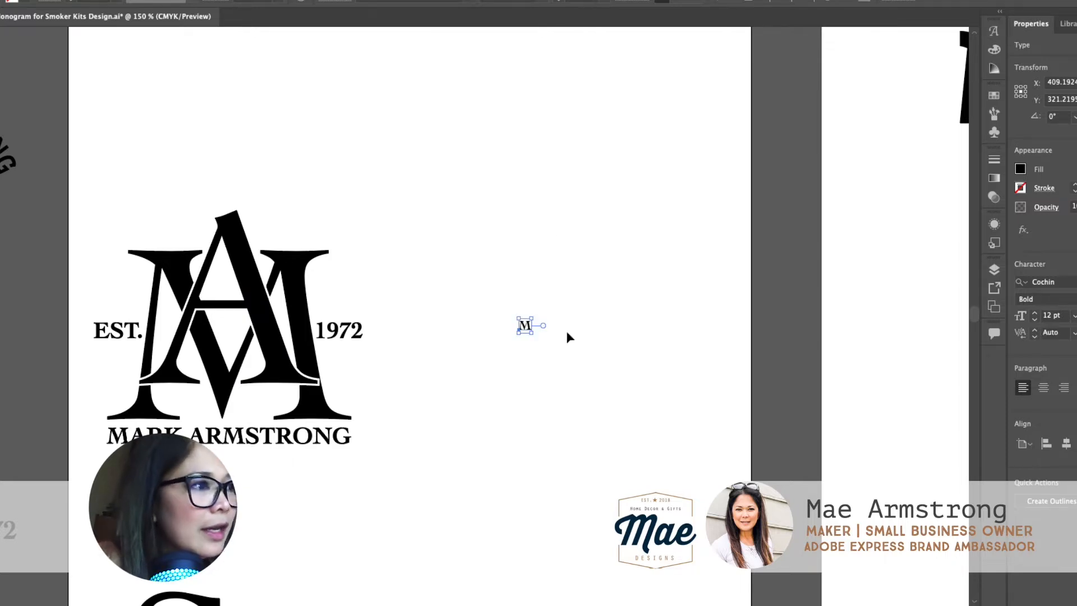
Step: Enlarge the M to about 233 pt, level with the finished monogram's M, and set its font style to Regular
drag(531, 328, 769, 470)
drag(615, 288, 536, 303)
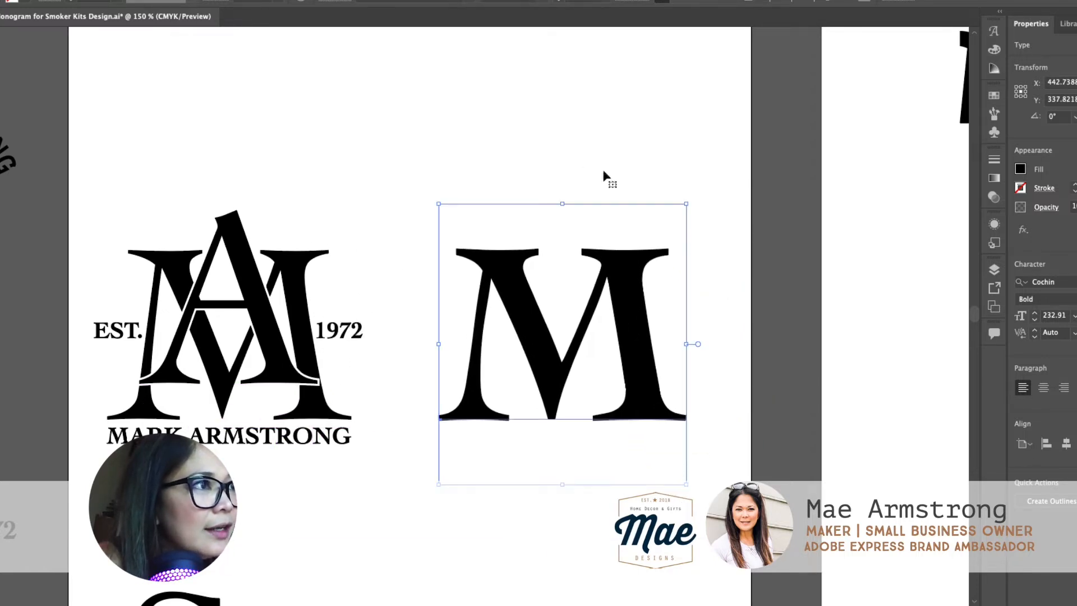
click(531, 3)
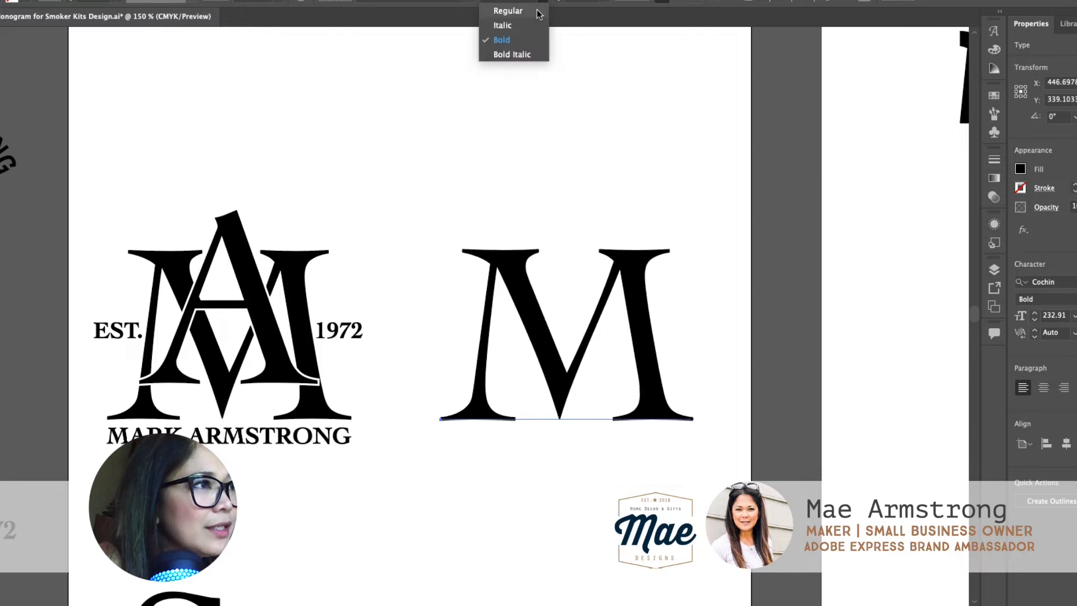
click(540, 11)
Step: Duplicate the M, change the copy's text to "A", and place it centred and slightly raised over the M
drag(589, 321, 583, 449)
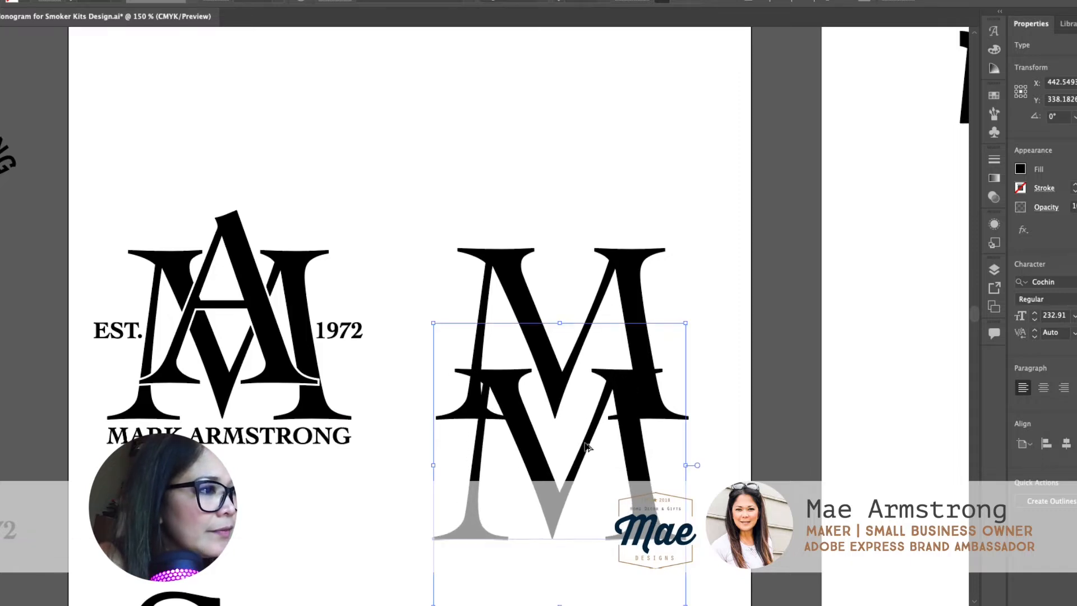
double_click(583, 448)
double_click(583, 445)
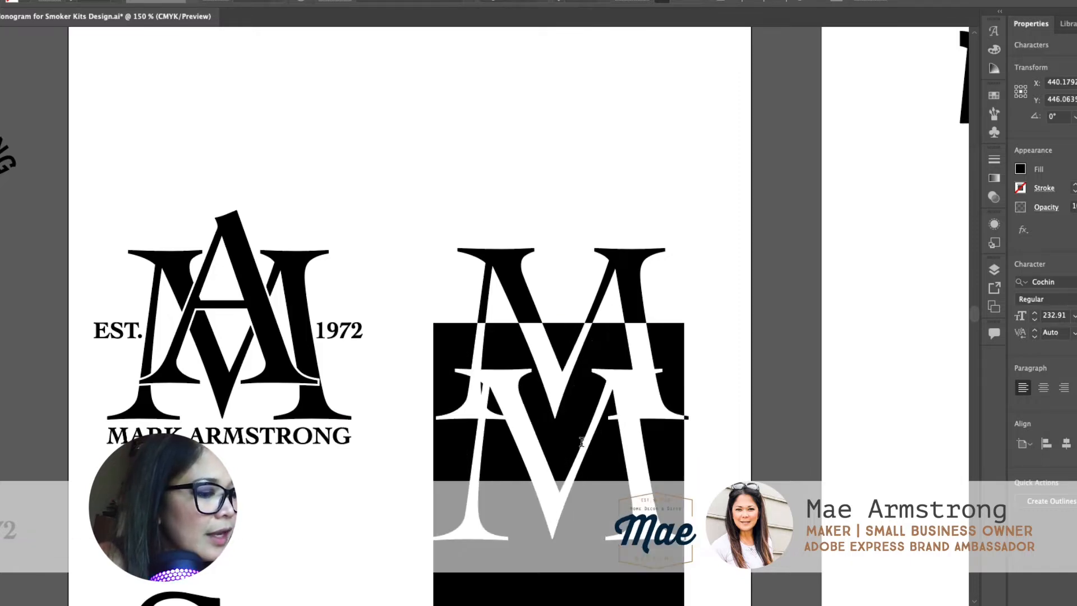
text(A)
key(Escape)
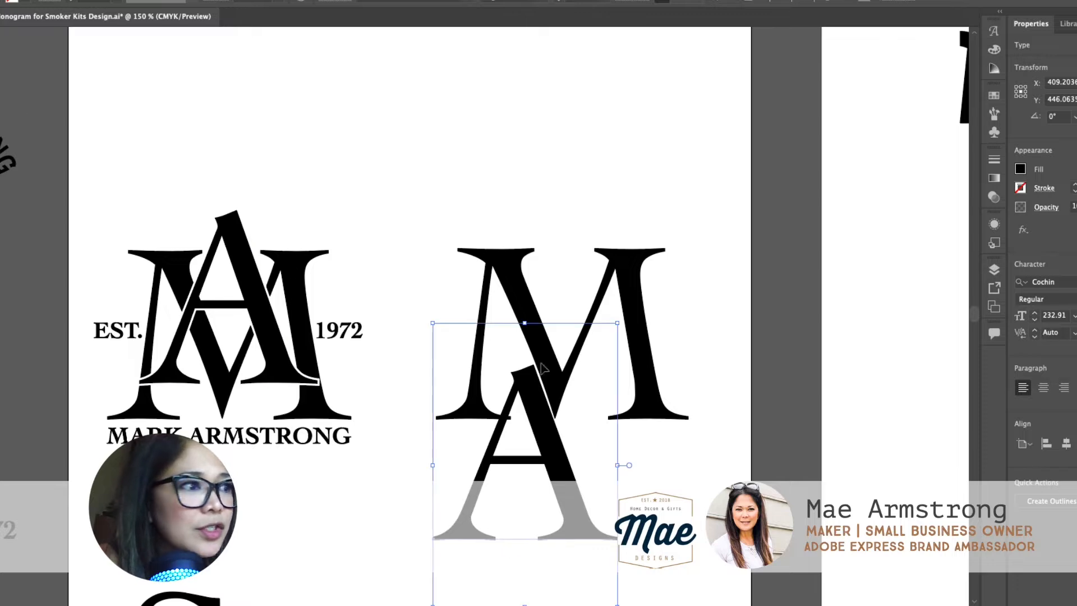
drag(545, 427, 580, 279)
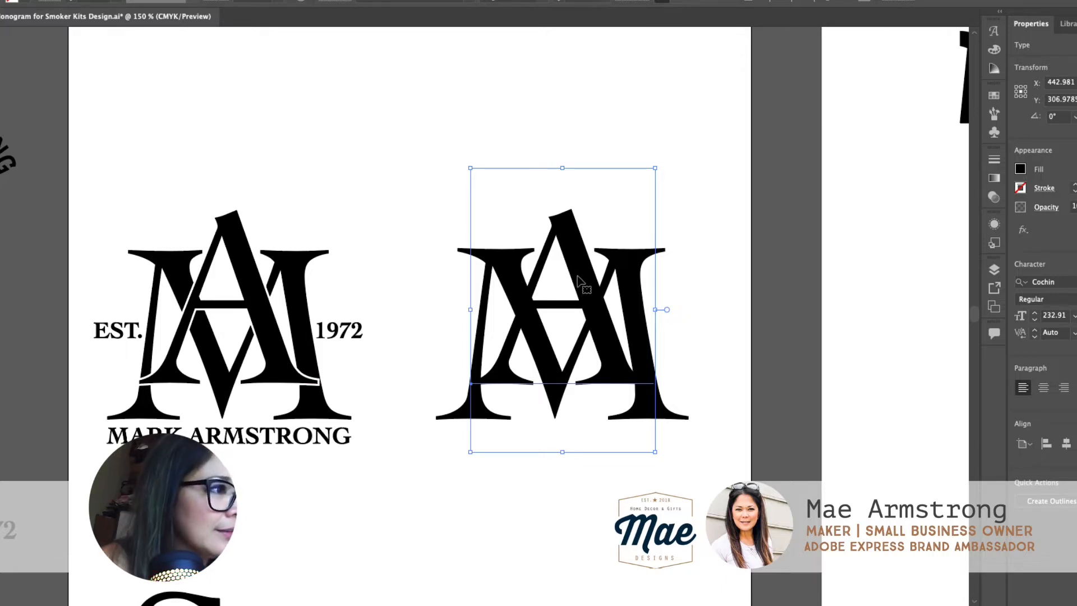
Step: Convert the A and M text objects to outlines with Create Outlines
right_click(580, 279)
click(614, 398)
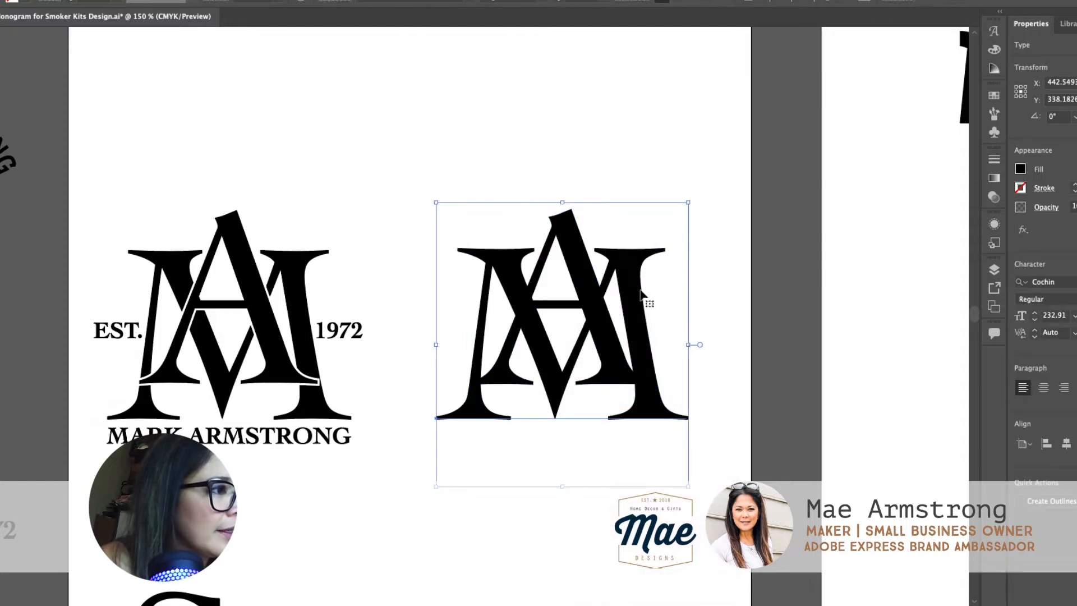
right_click(640, 293)
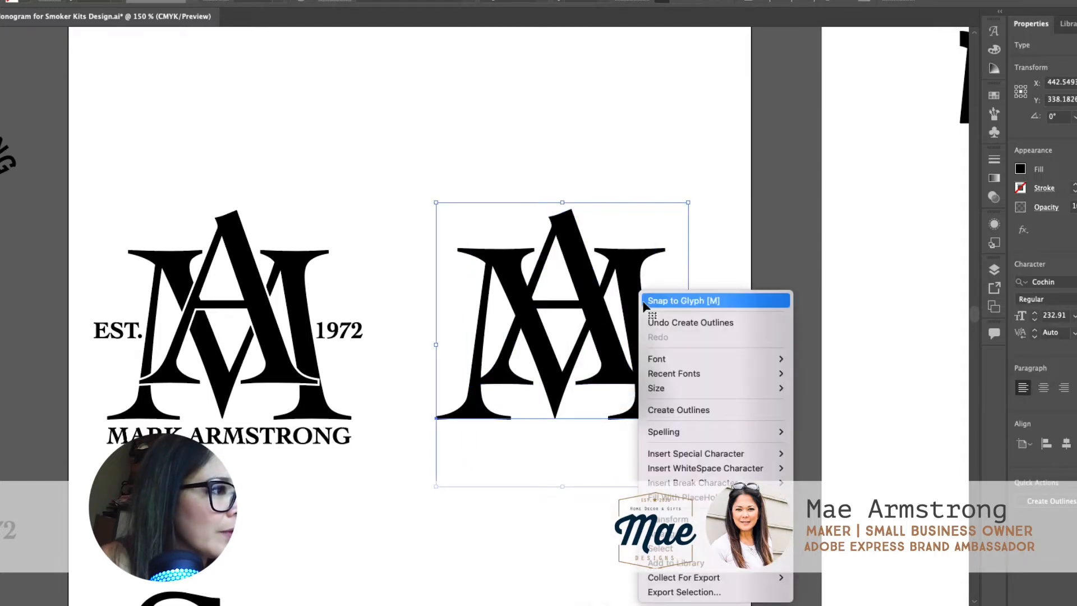
click(690, 409)
click(636, 226)
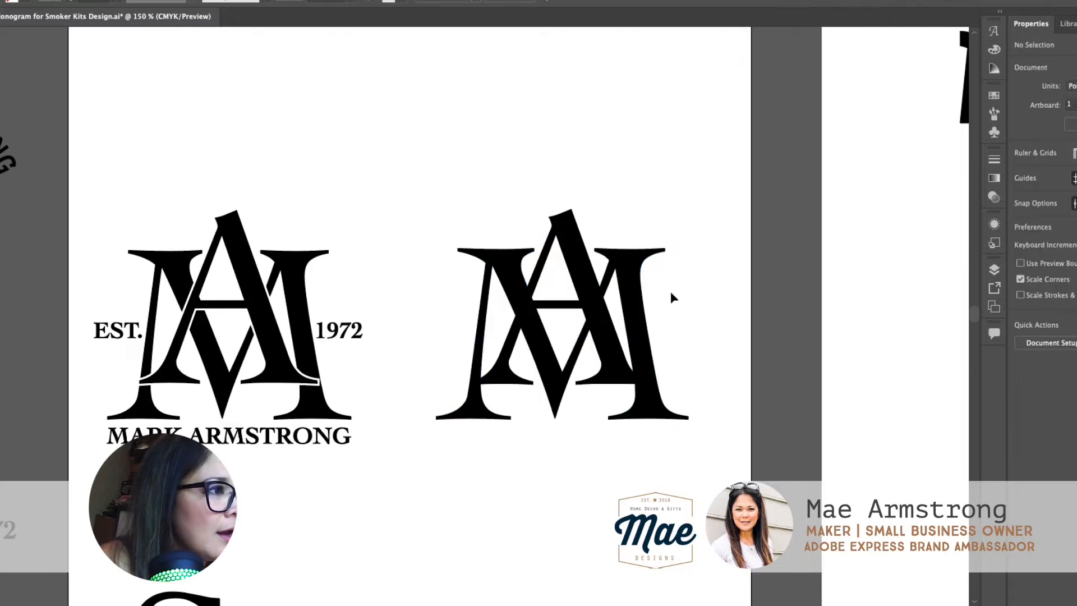
Step: Select and copy the two outlined letters of the new monogram
drag(671, 291, 486, 230)
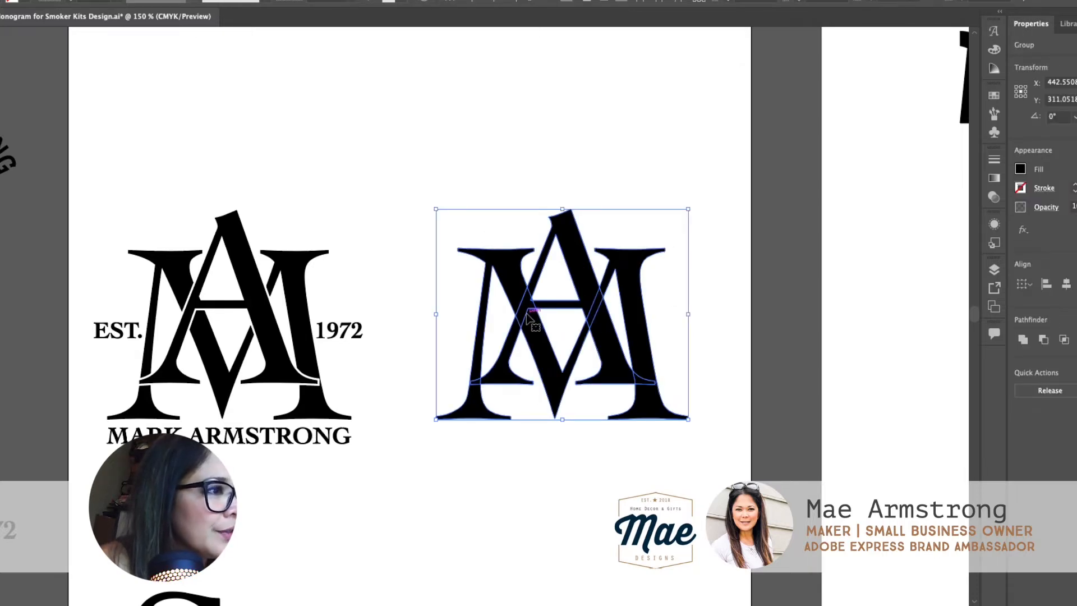
key(z)
click(593, 331)
click(496, 335)
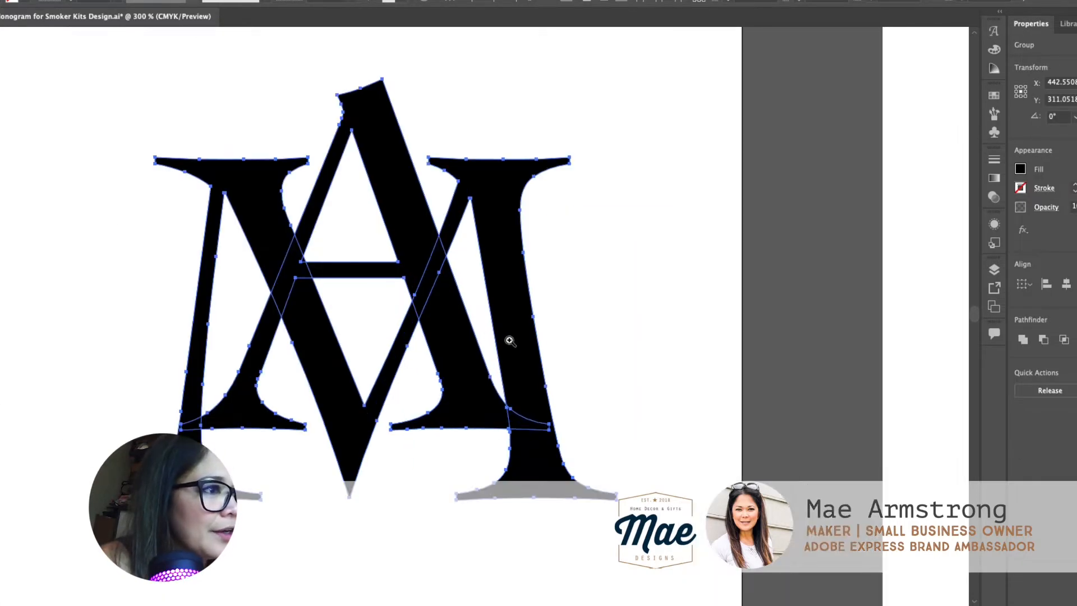
key(v)
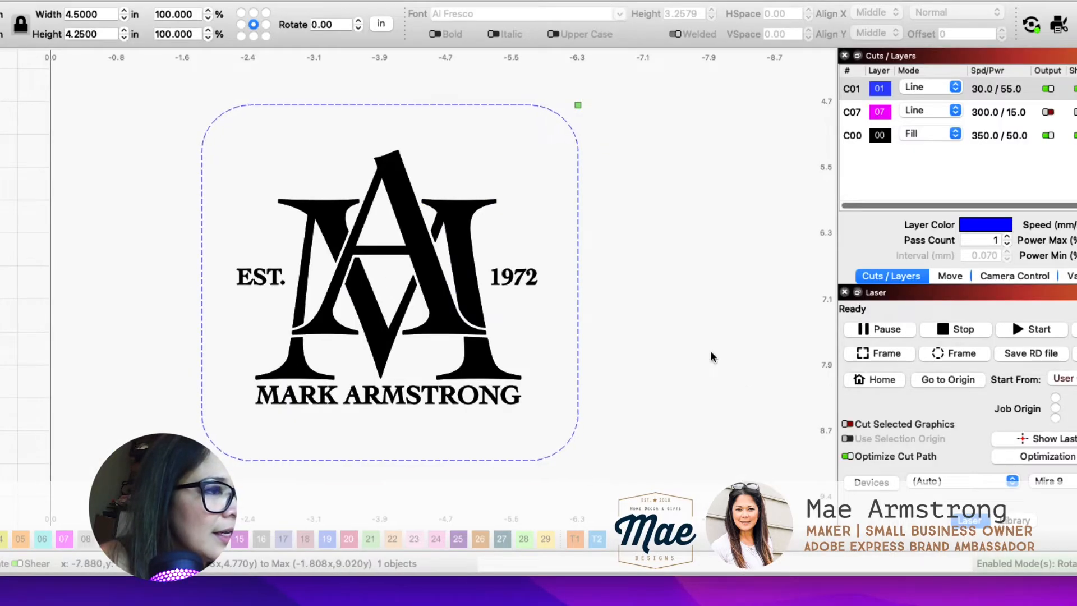
Step: Switch to LightBurn and replace the finished monogram inside the rounded rectangle with the copied overlapping letters
click(462, 296)
key(Delete)
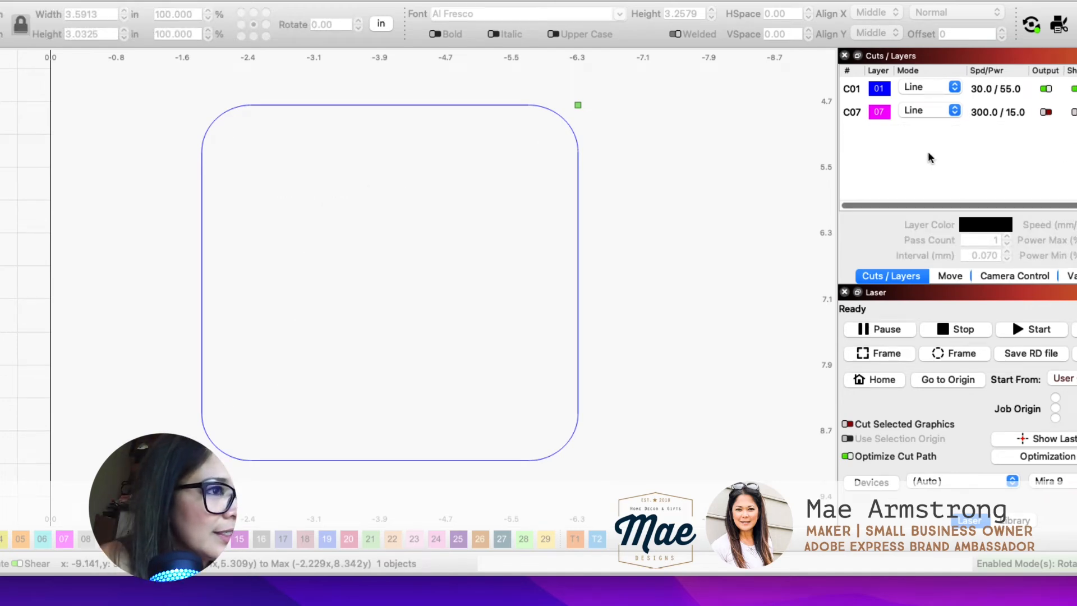
key(super+z)
click(488, 302)
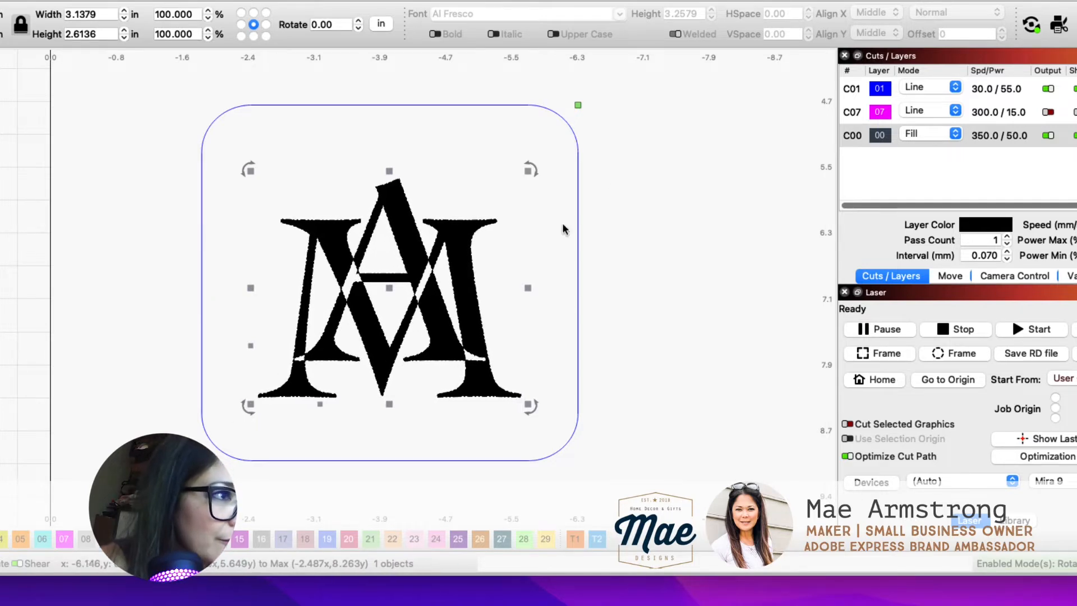
Step: Enlarge the pasted letters to about 4.2 by 3.5 in so they fill the rounded rectangle
drag(527, 168, 559, 142)
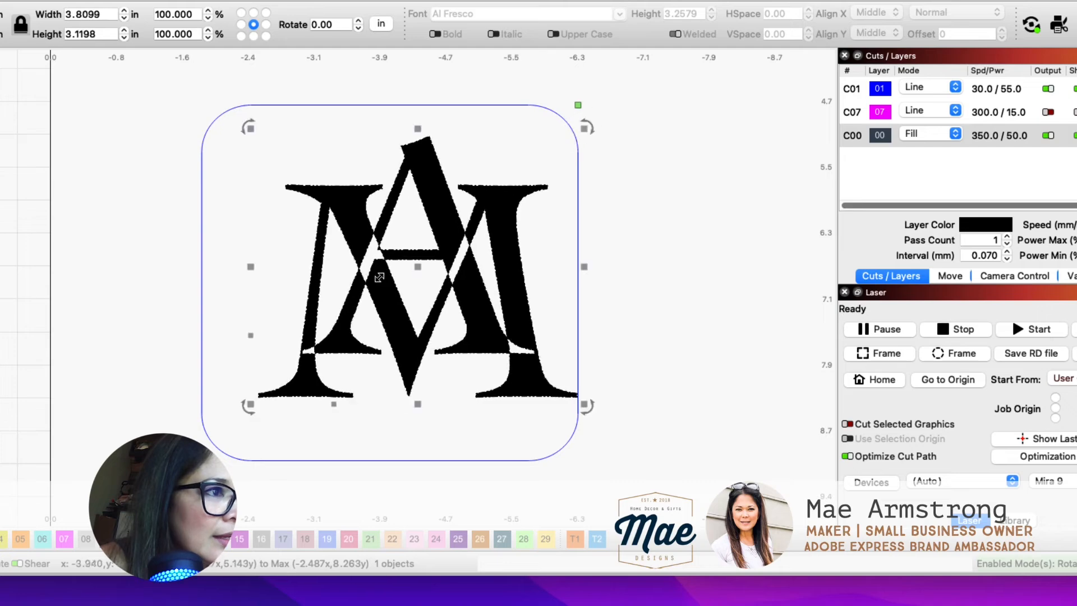
key(super+z)
drag(248, 172, 216, 134)
drag(528, 139, 572, 96)
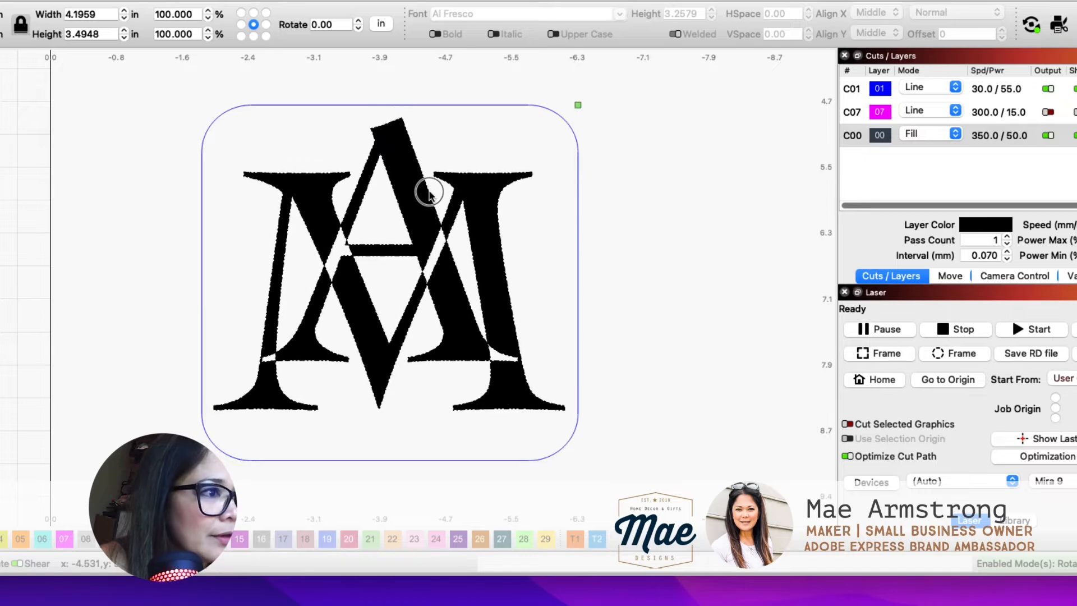
click(428, 189)
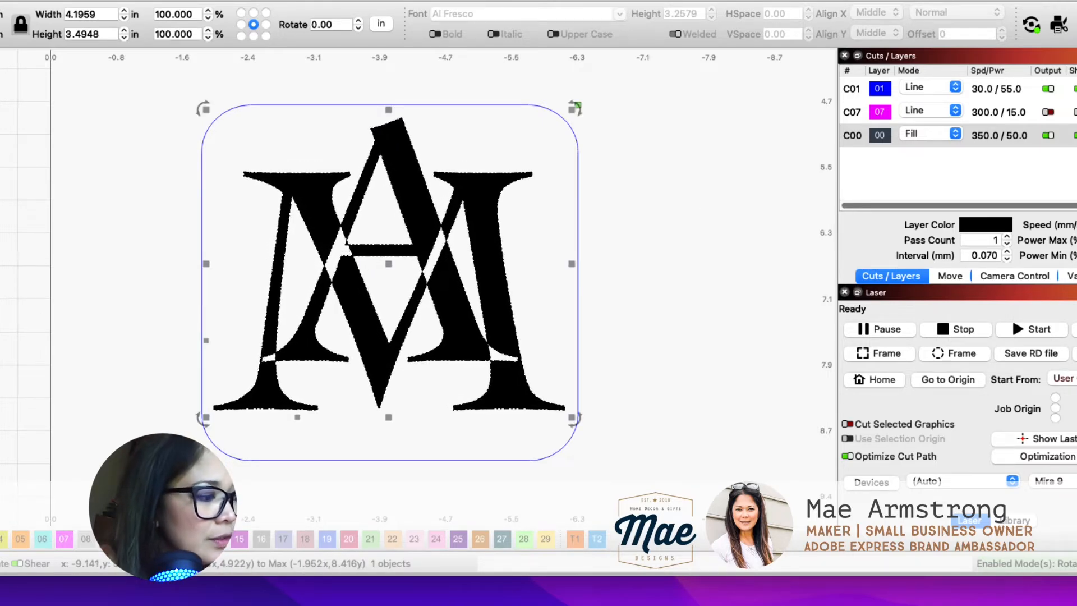
Step: Delete the pasted letters, switch back to Illustrator and clear the selection there
key(Delete)
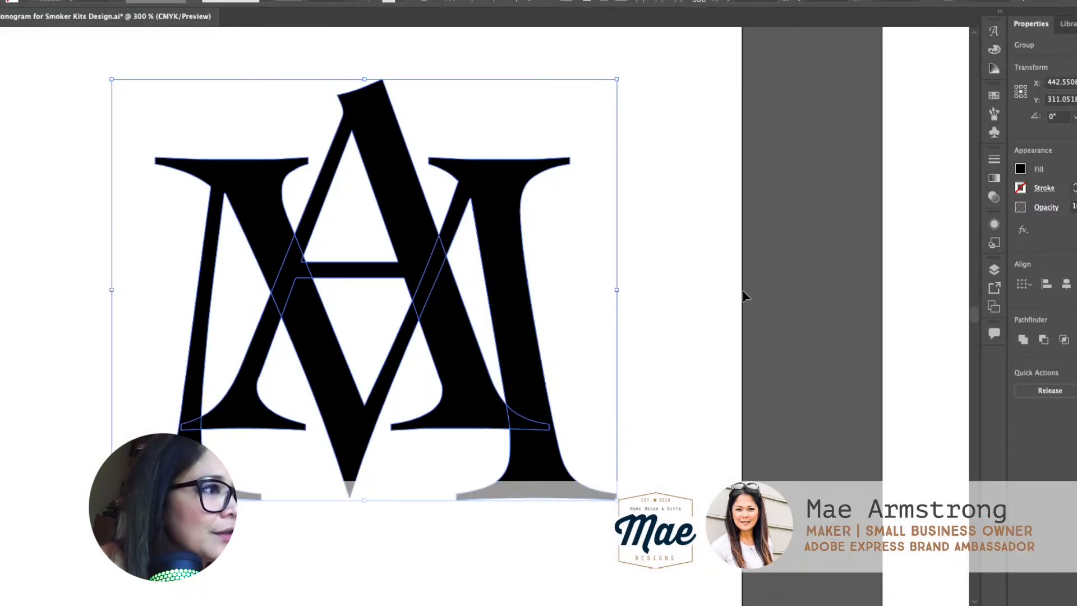
click(679, 210)
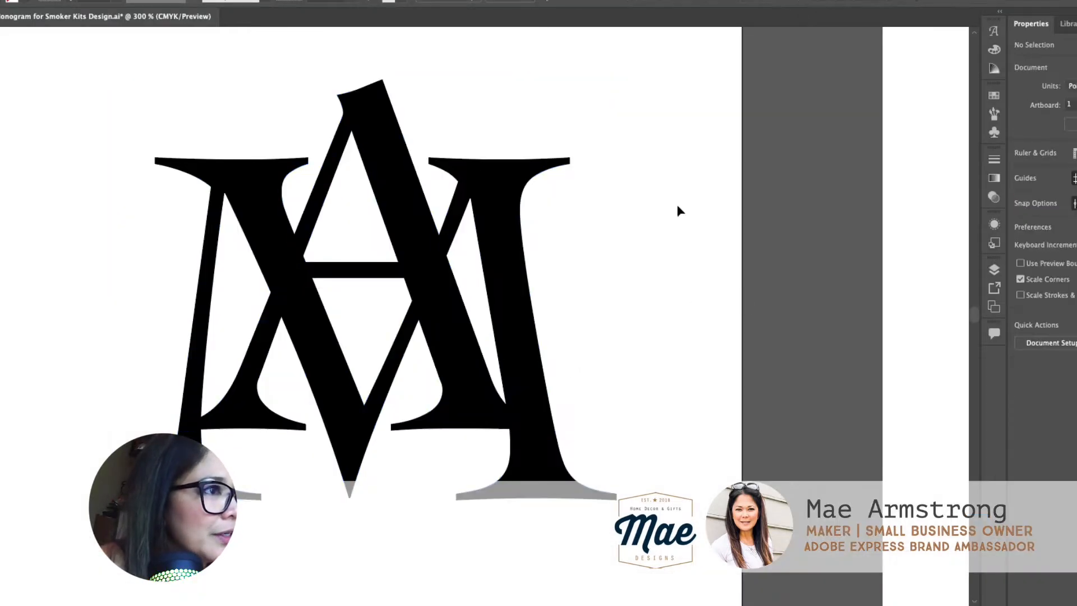
Step: Start Offset Path on the outlined letter A and preview an offset of 10 pt
click(381, 154)
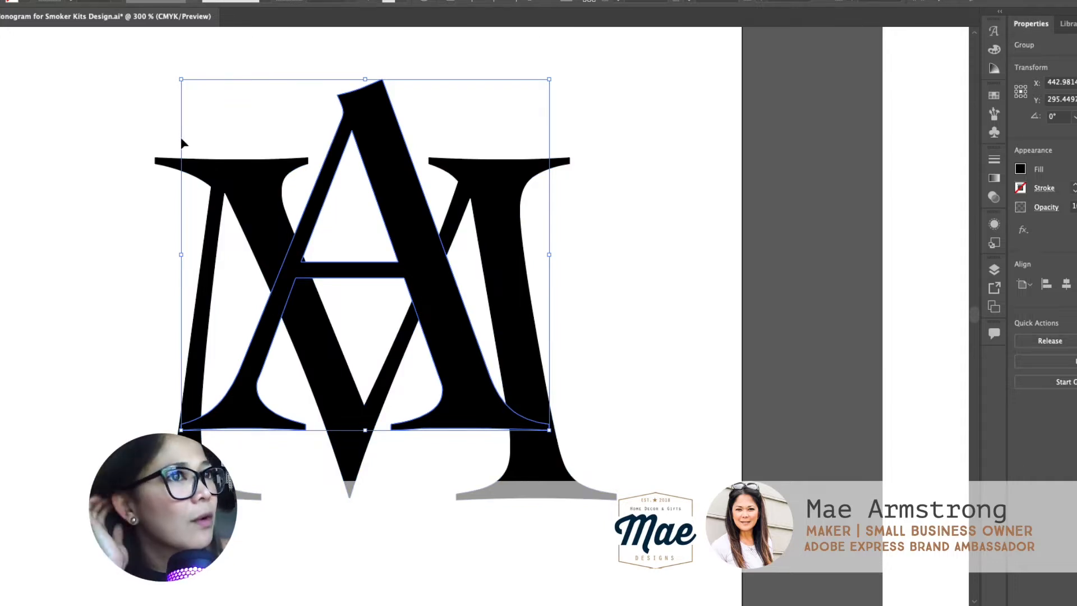
click(61, 0)
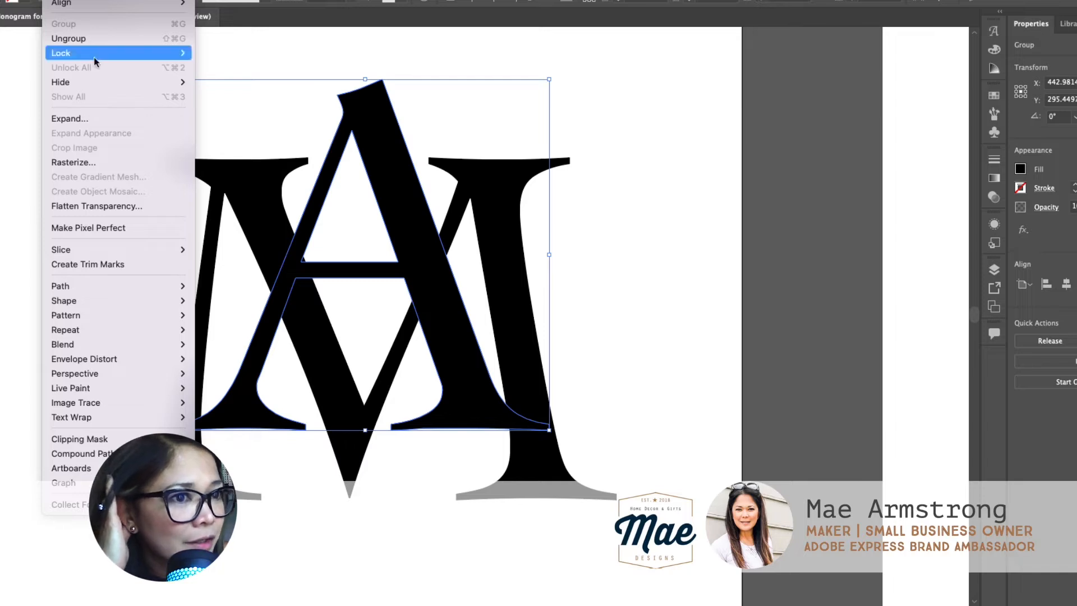
mouse_move(121, 293)
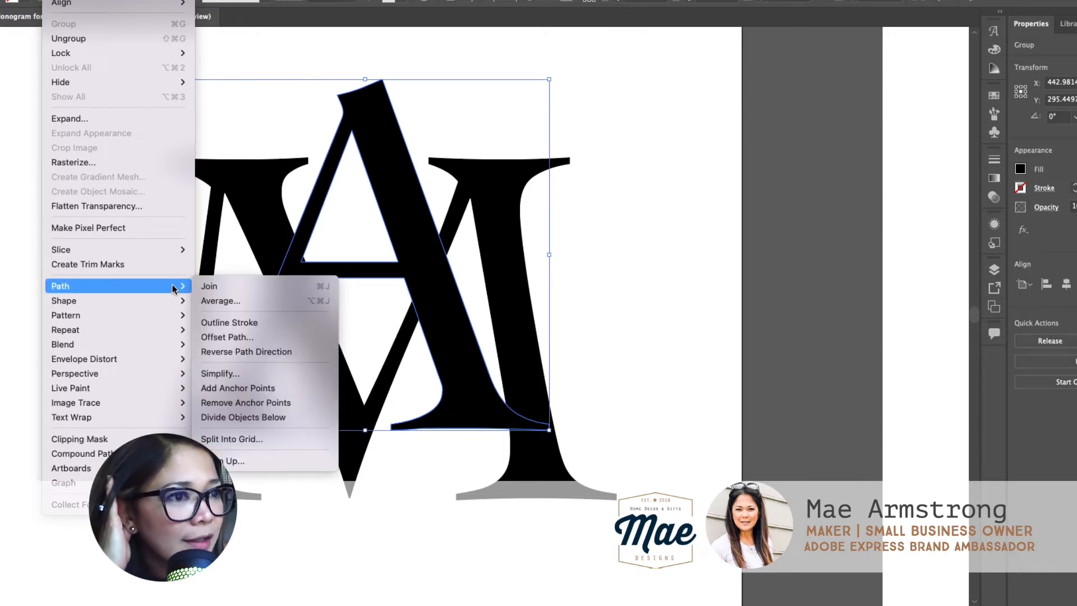
click(277, 336)
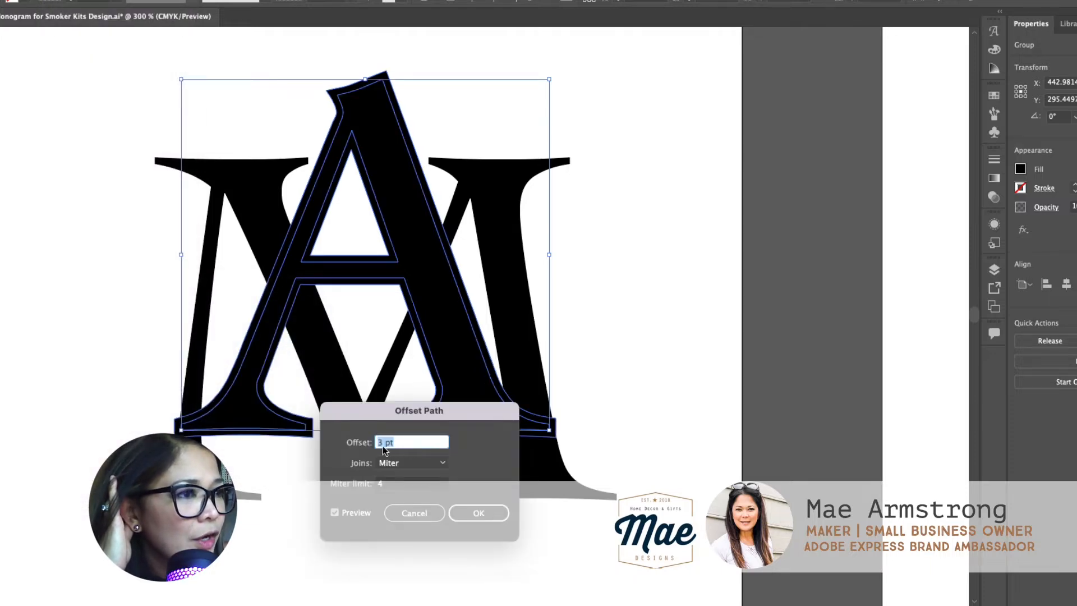
drag(400, 413, 476, 414)
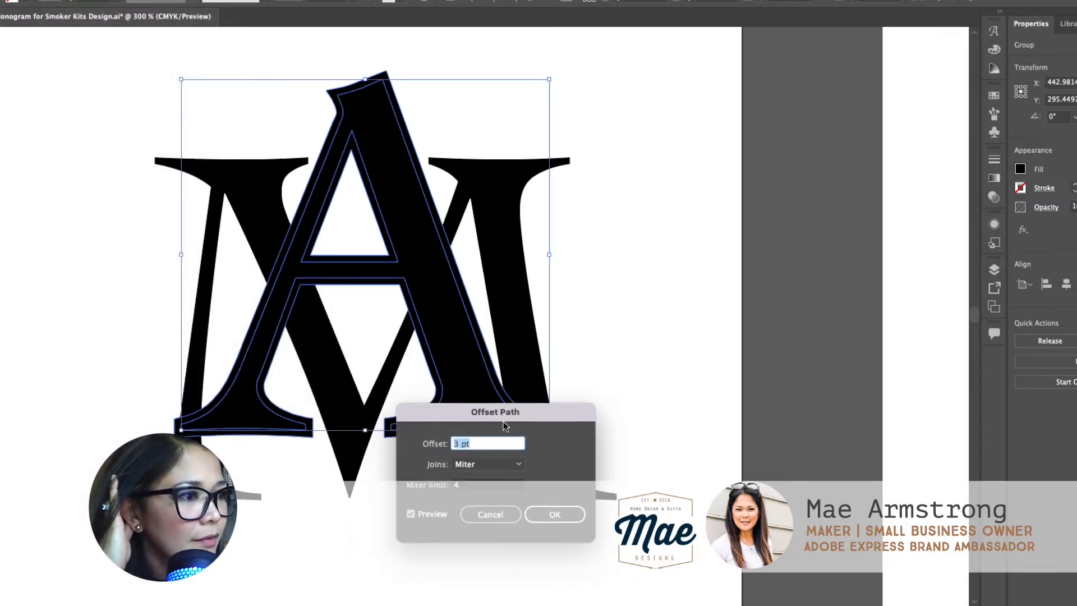
double_click(456, 444)
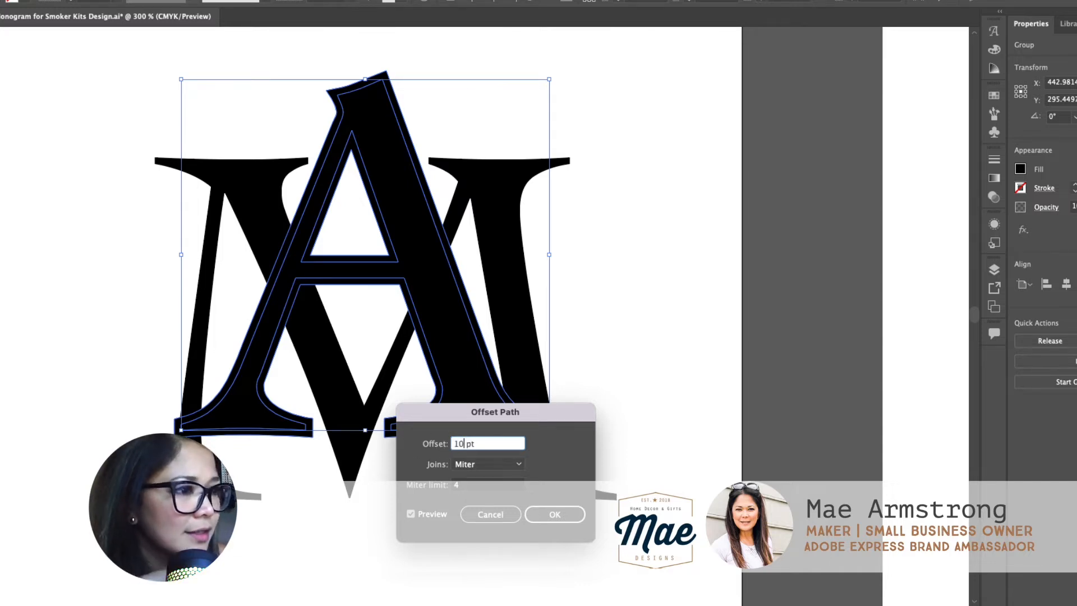
click(411, 514)
click(411, 514)
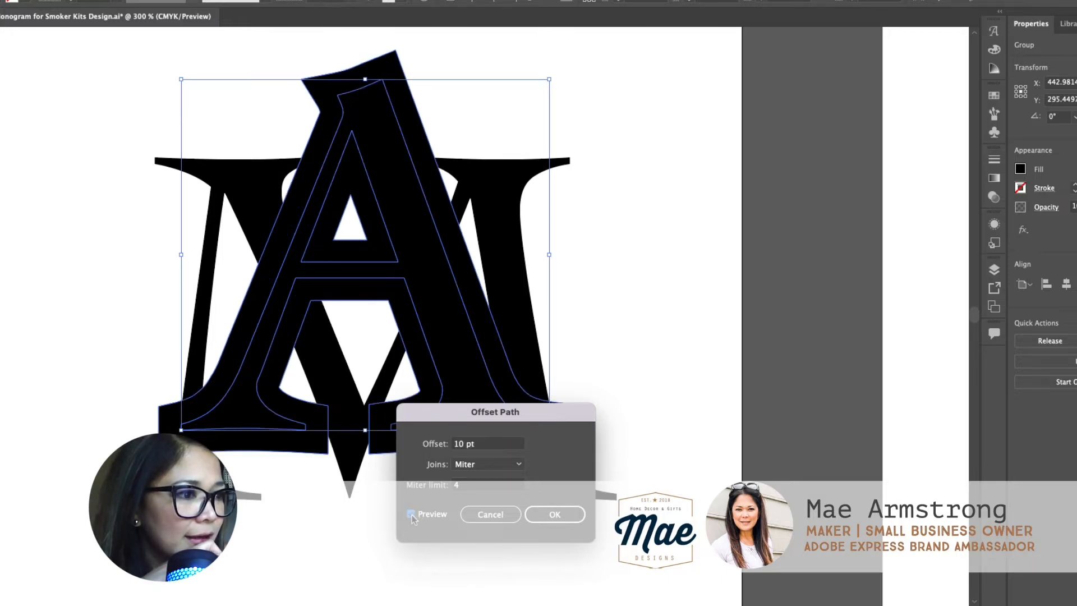
Step: Reduce the letter A's path offset to 3 pt and refresh the preview
double_click(469, 443)
text(3)
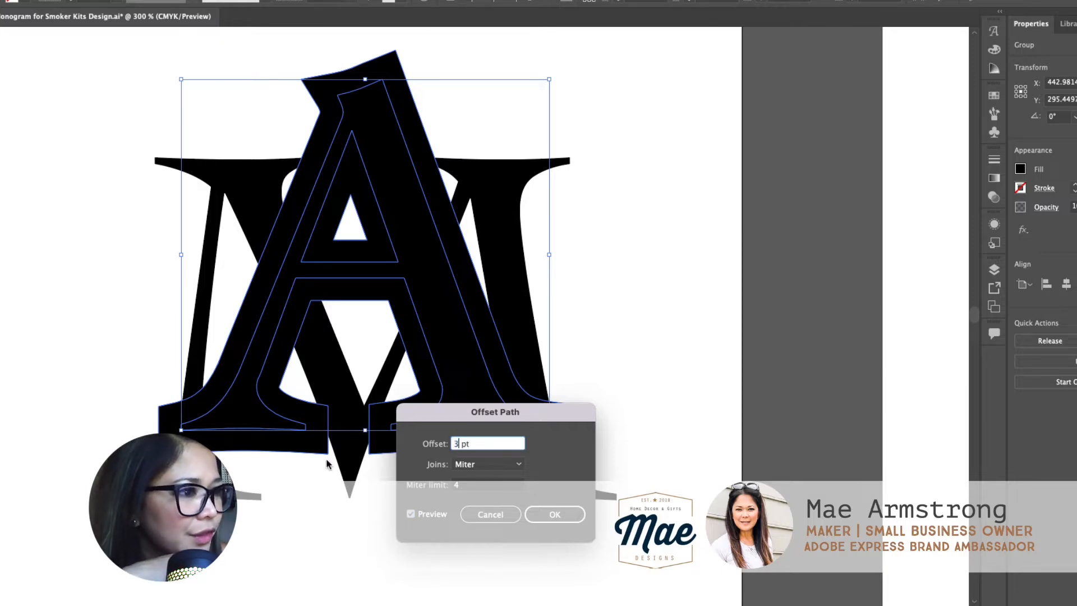
click(411, 514)
click(411, 514)
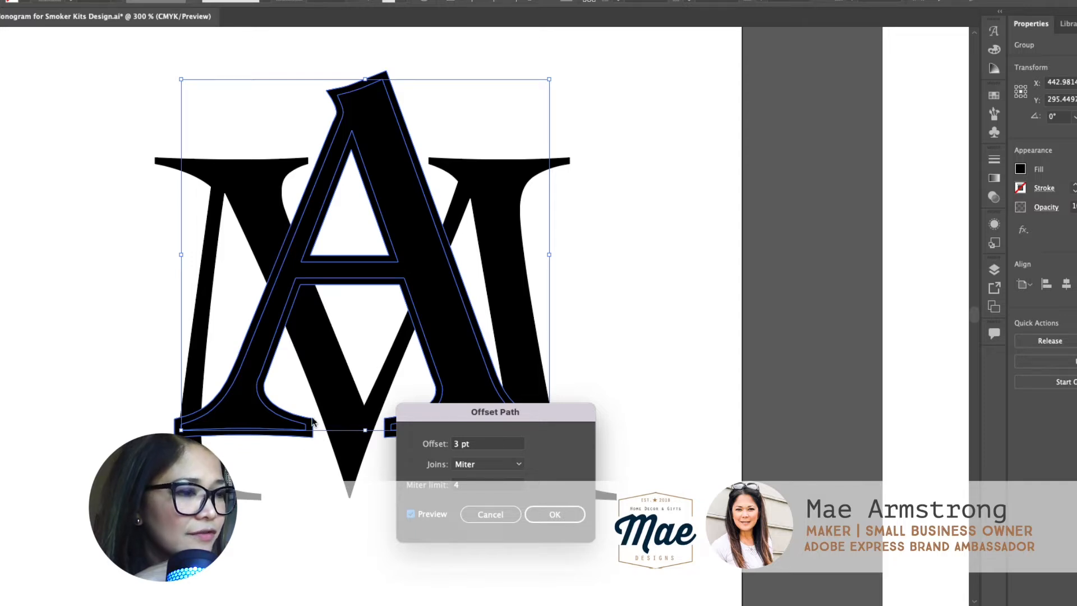
Step: Set the letter A's path offset back to 10 pt and refresh the preview for comparison
double_click(455, 444)
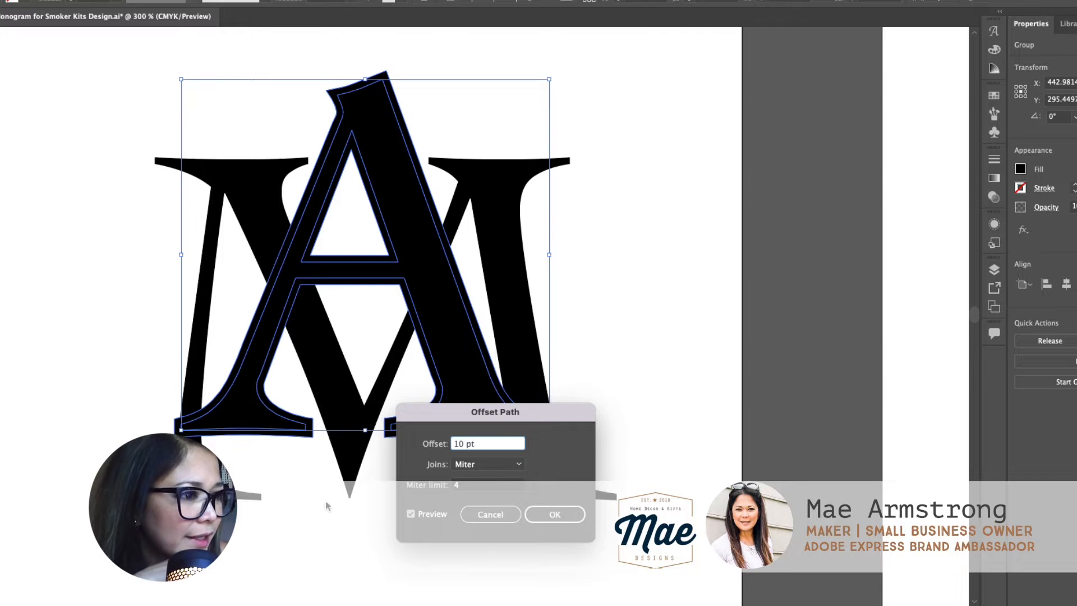
click(411, 514)
click(411, 514)
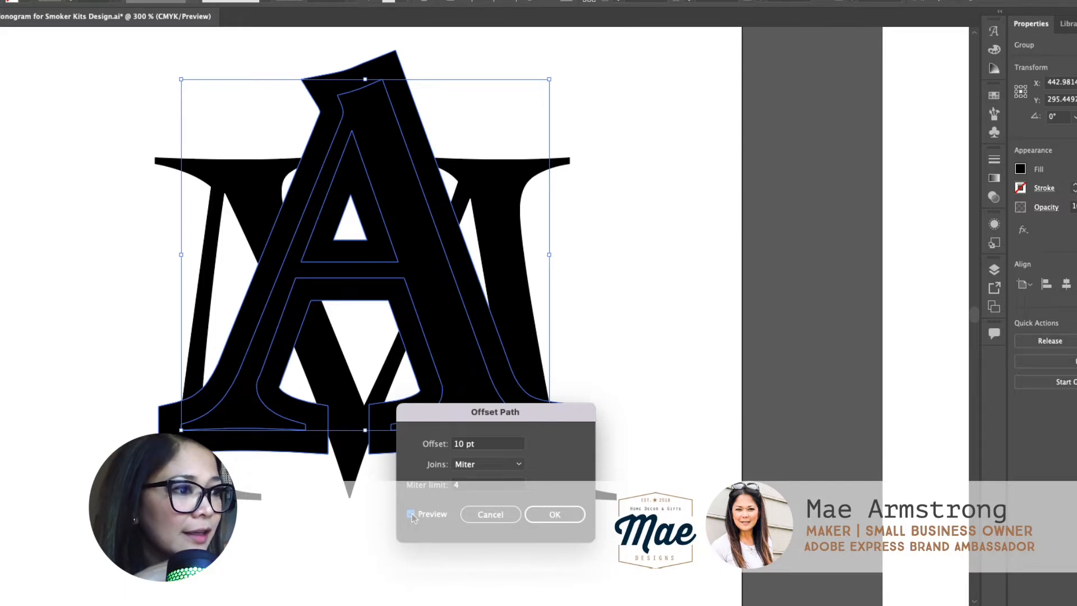
Step: Set the letter A's path offset to 3 pt and preview it with Round and Bevel joins
double_click(460, 445)
text(3)
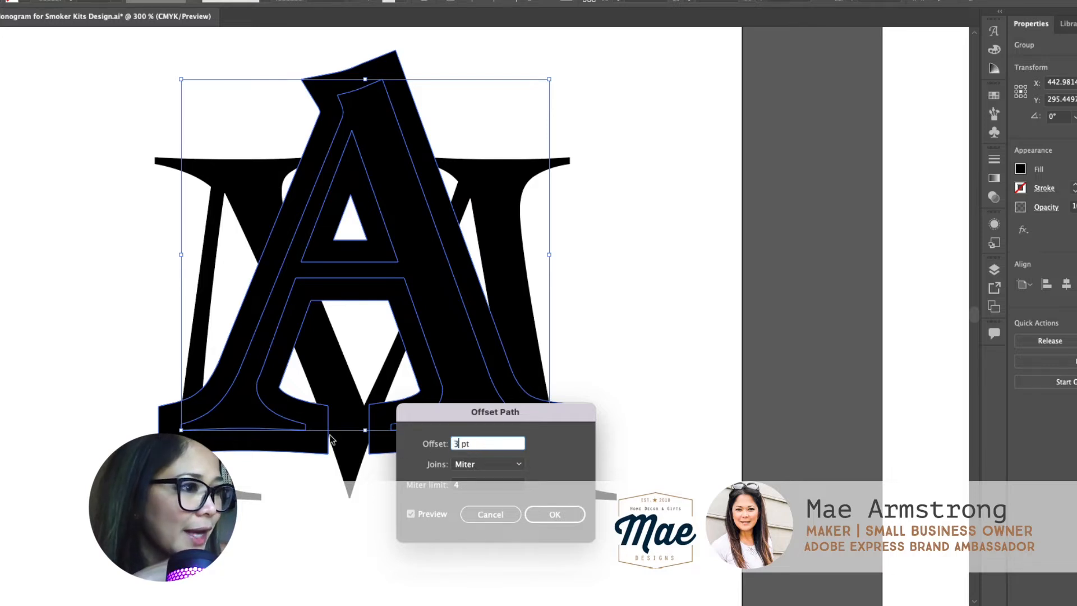
click(517, 463)
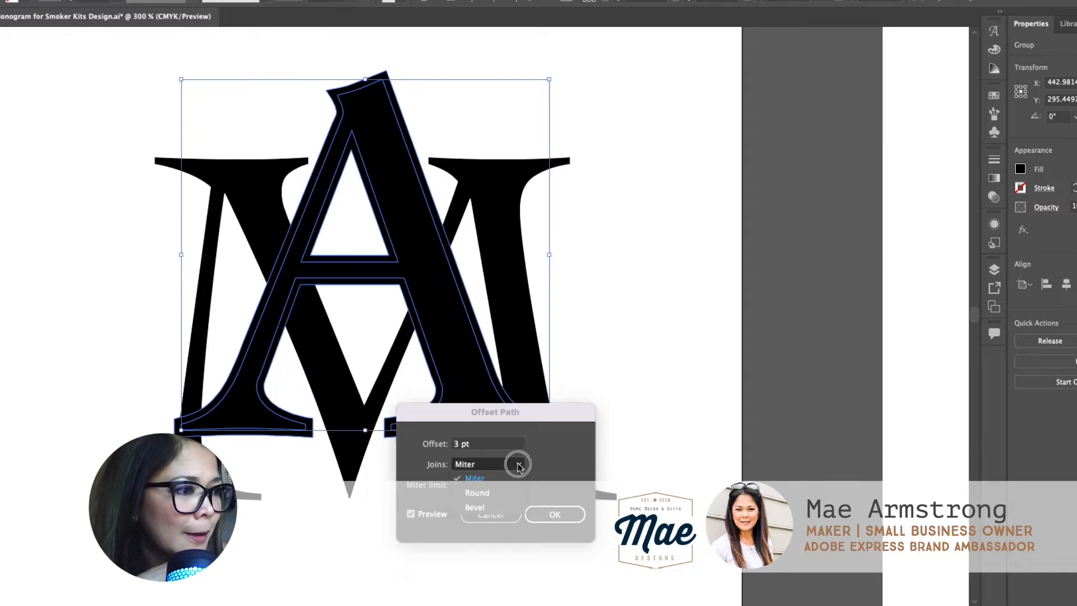
click(506, 493)
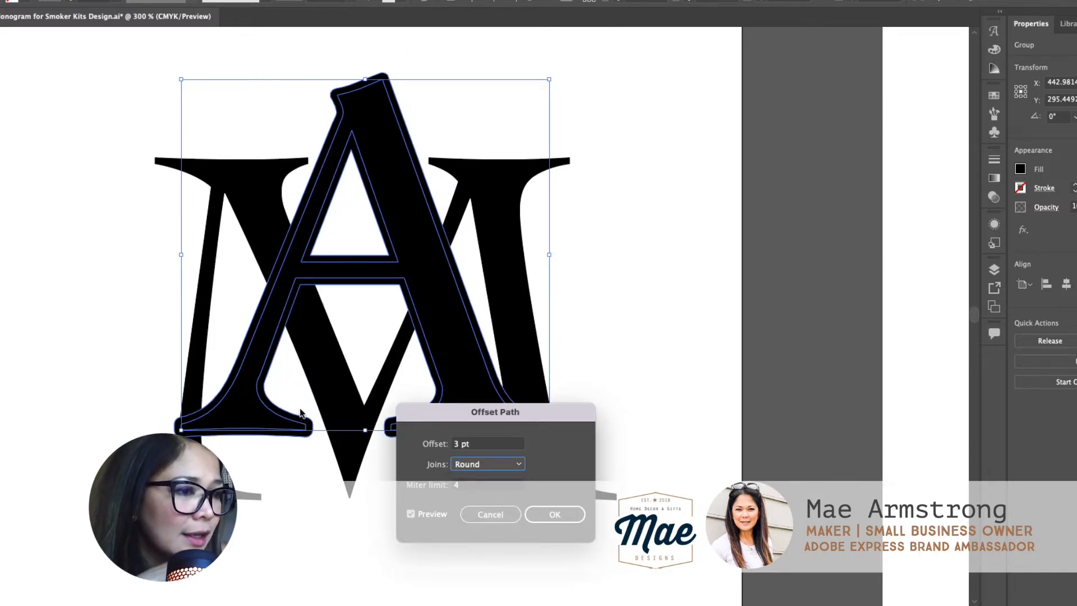
click(474, 461)
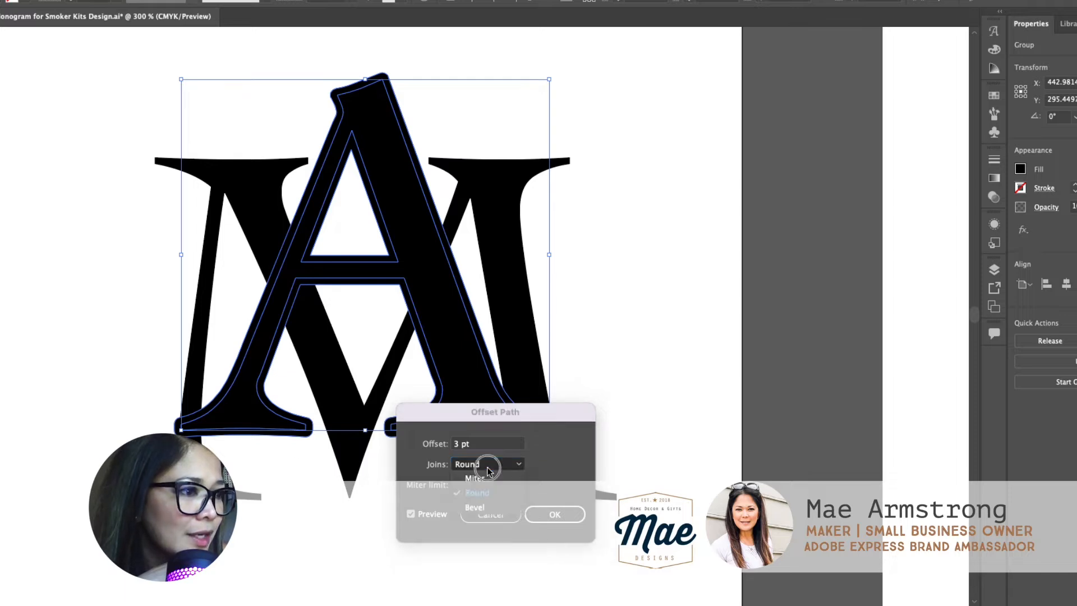
click(507, 506)
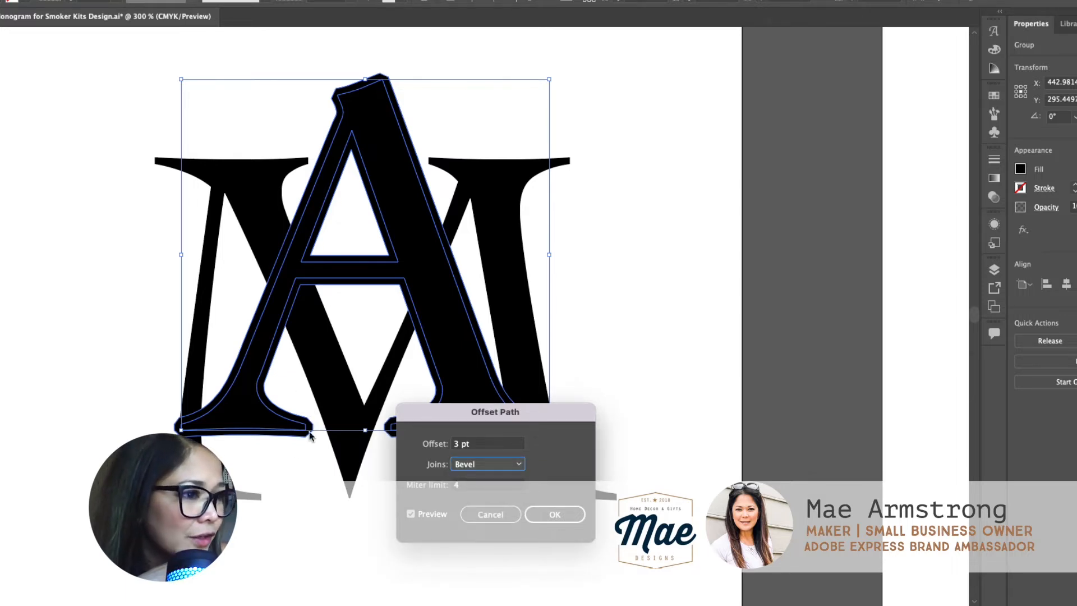
Step: Set the offset joins to Miter and apply the offset to the letter A
click(520, 465)
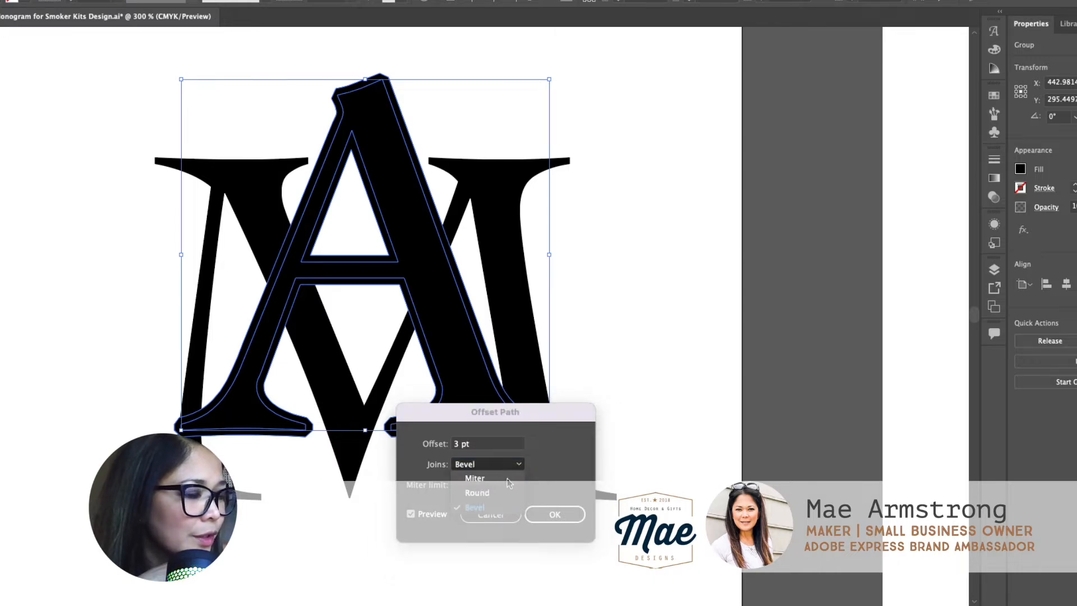
click(509, 477)
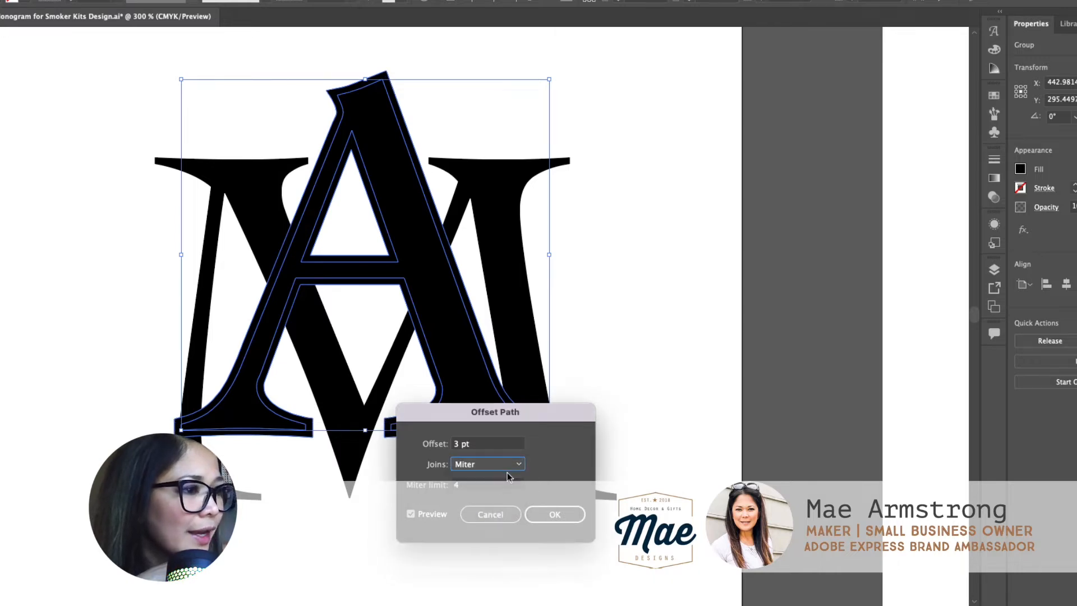
click(561, 514)
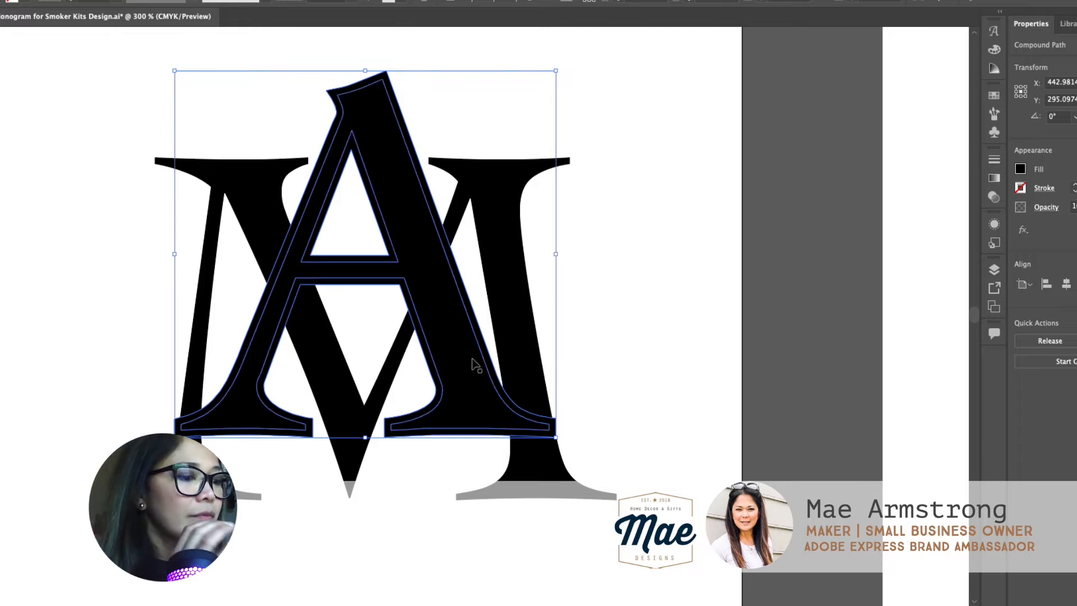
Step: Ungroup the letter A from its offset path and clear the selection
key(z)
click(420, 225)
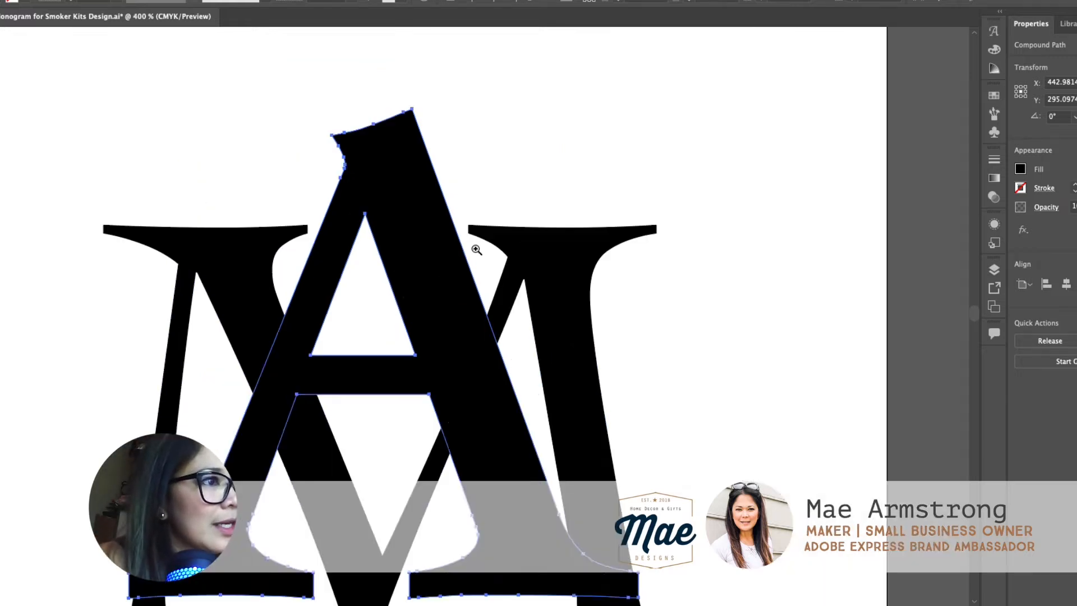
key(v)
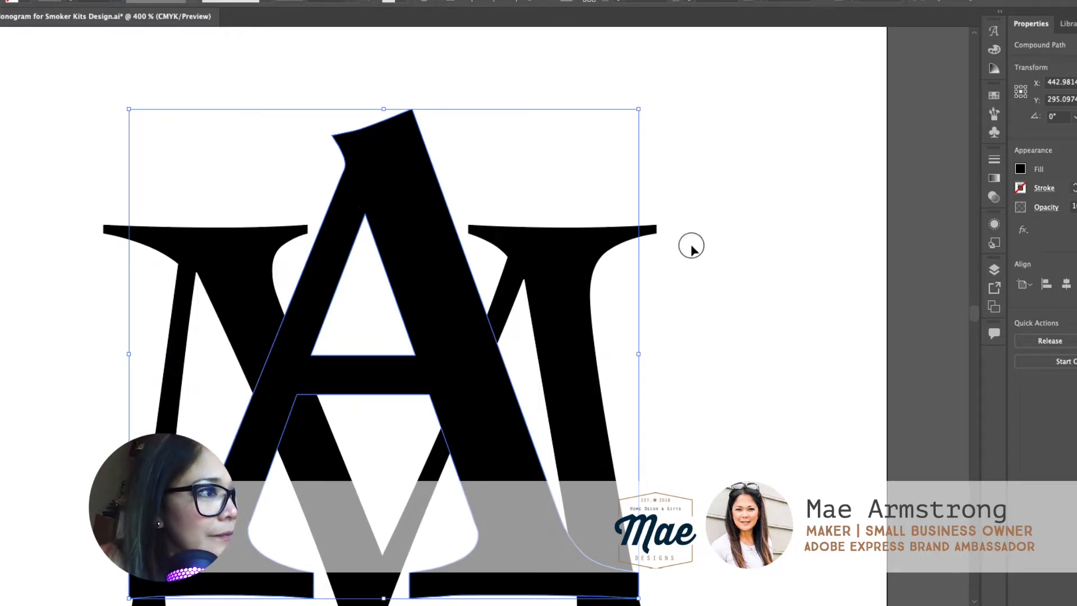
click(443, 201)
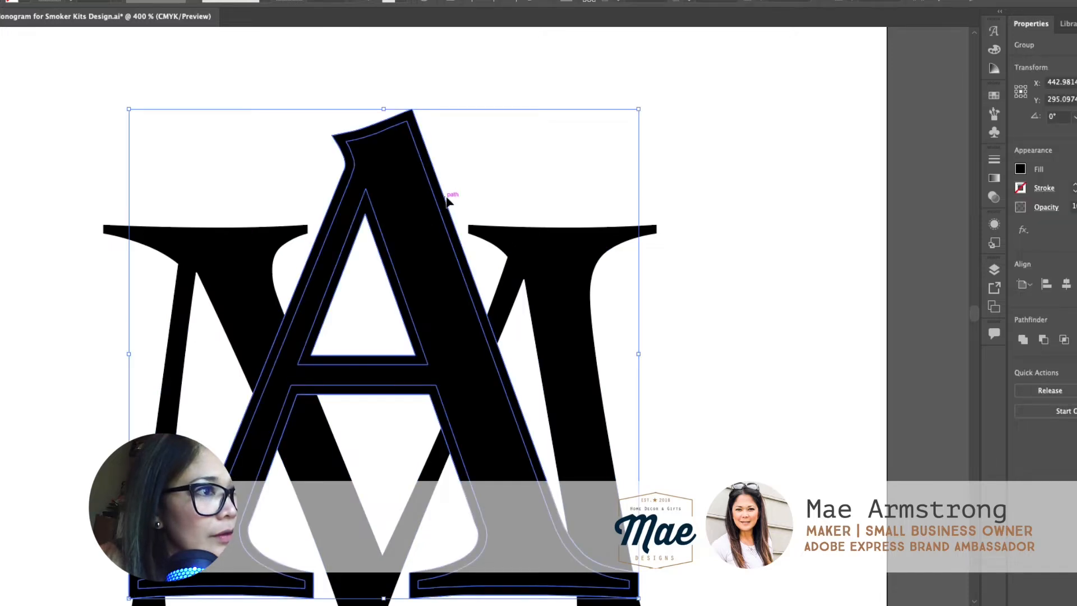
right_click(423, 199)
click(501, 318)
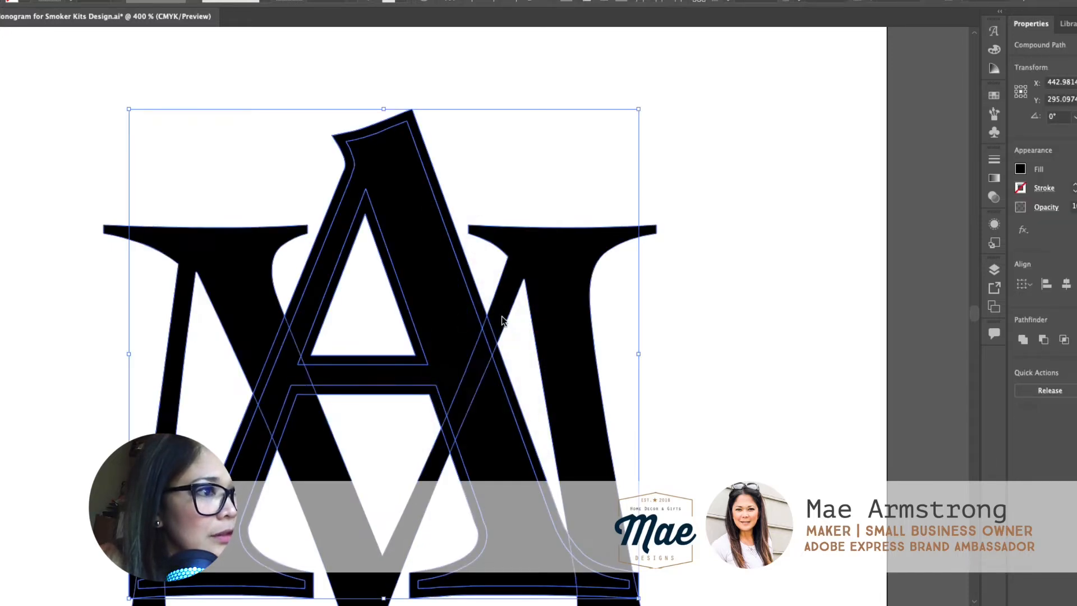
click(719, 279)
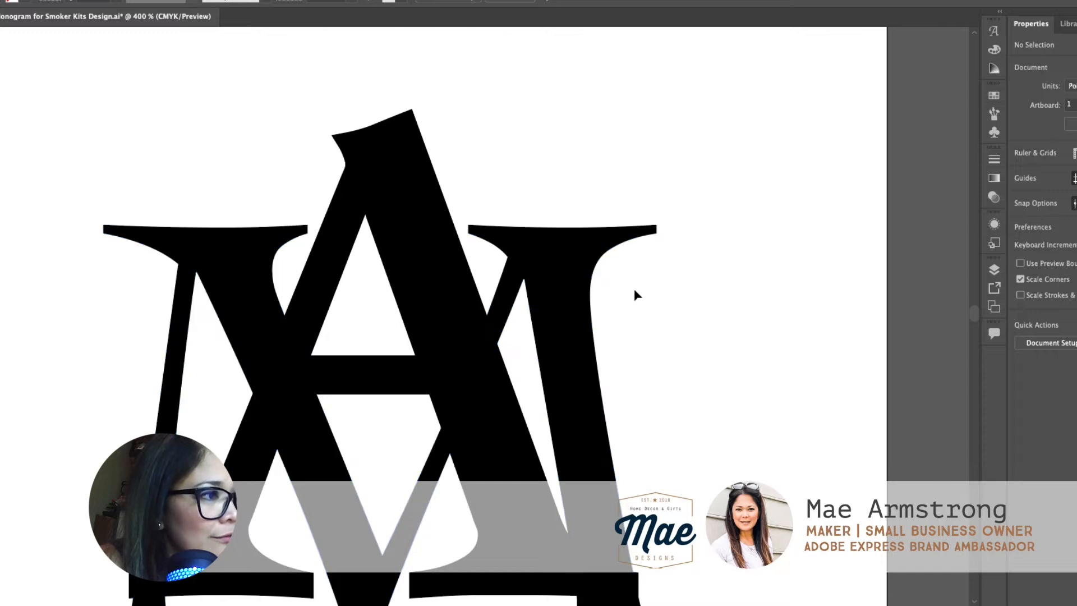
Step: Subtract the A's offset shape from the letter M with Minus Front and clear the selection
scroll(633, 288, down, 2)
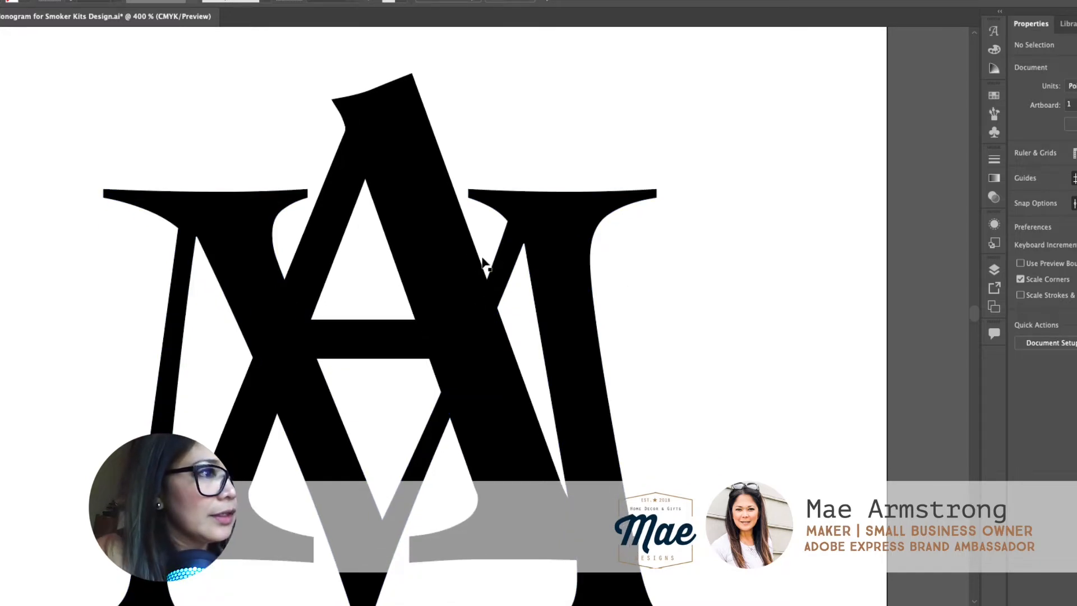
key(super+minus)
scroll(485, 331, down, 1)
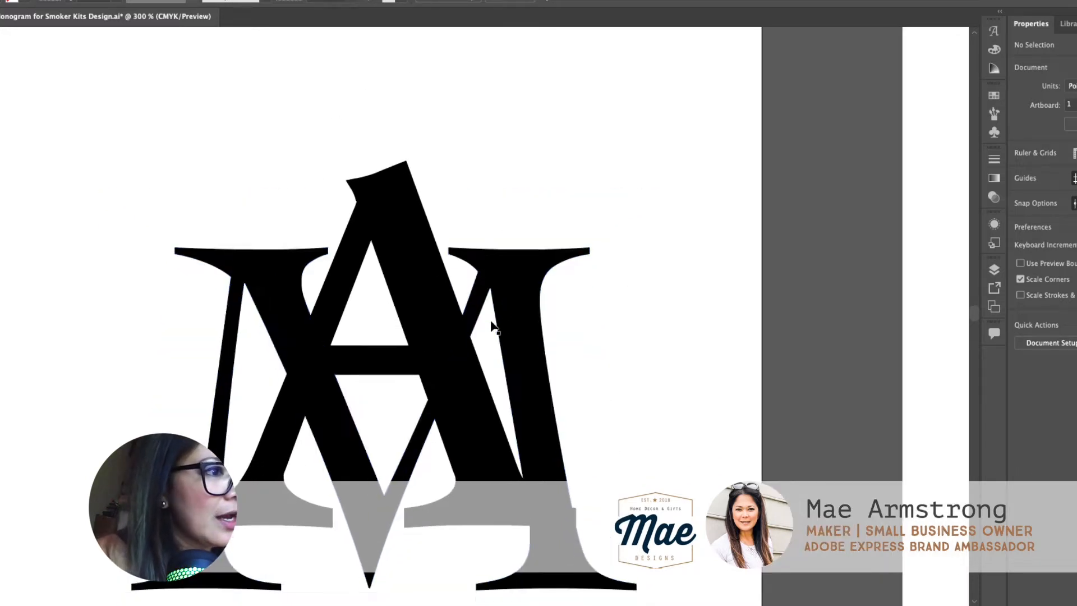
click(559, 262)
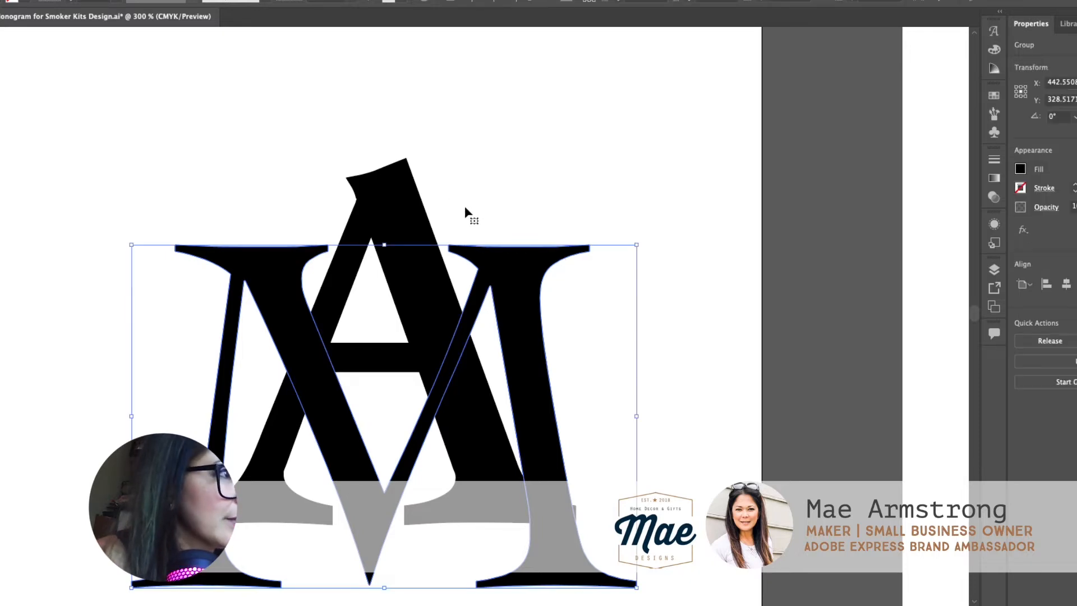
shift+click(418, 191)
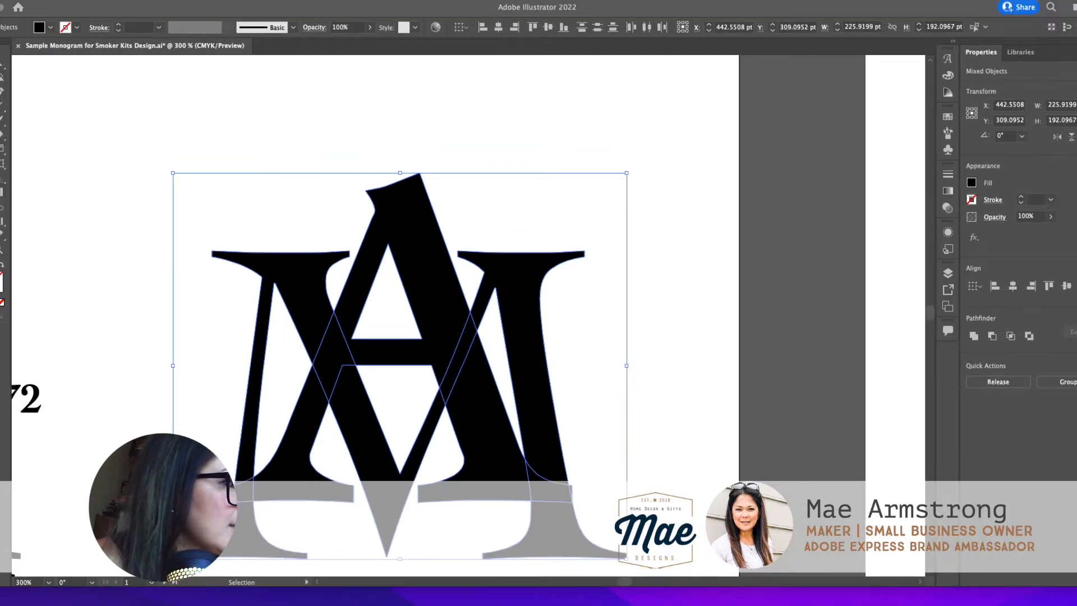
click(991, 335)
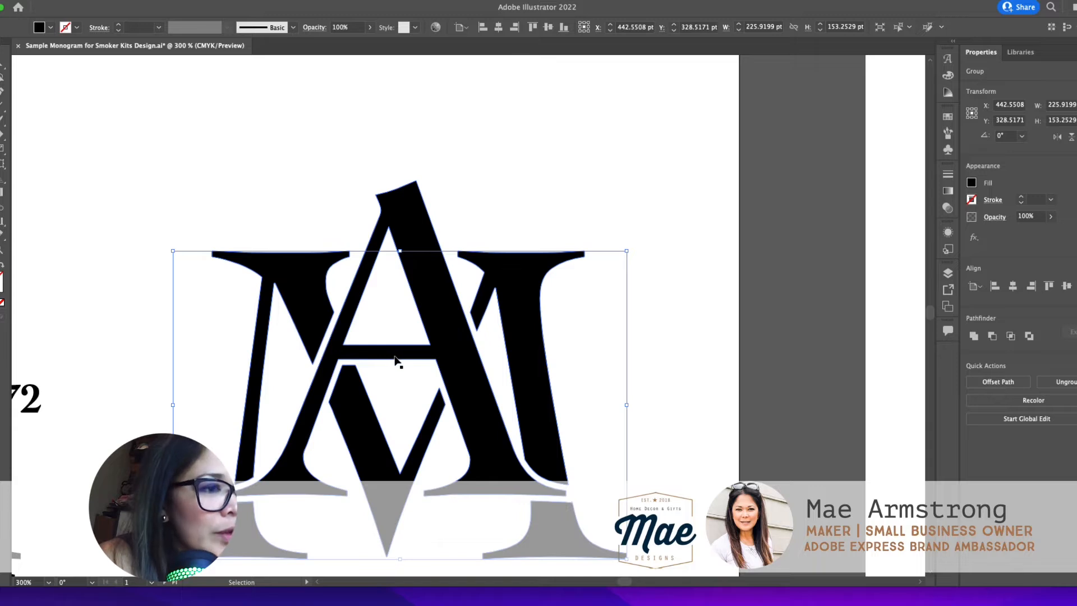
scroll(396, 359, down, 2)
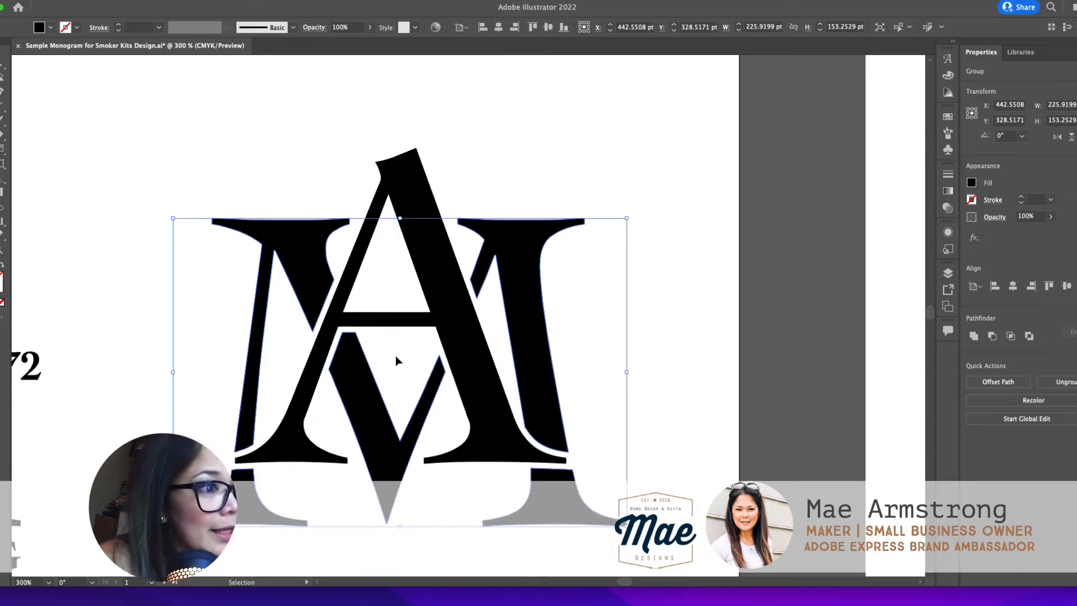
scroll(396, 359, down, 2)
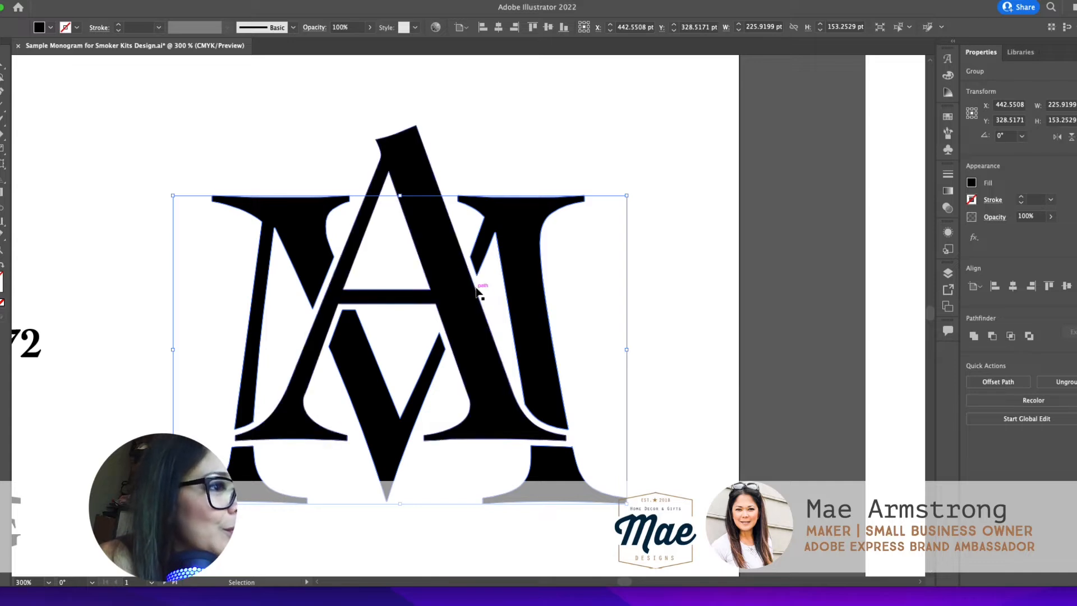
scroll(516, 320, down, 1)
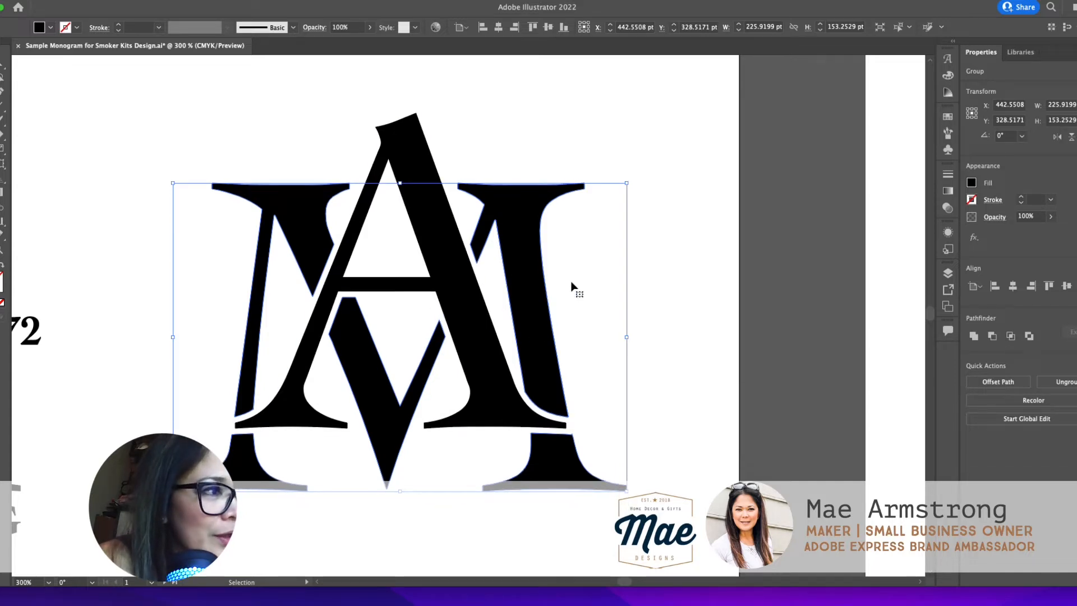
click(654, 277)
Step: Add the text EST. in 12 pt Cochin Regular to the left of the monogram
key(t)
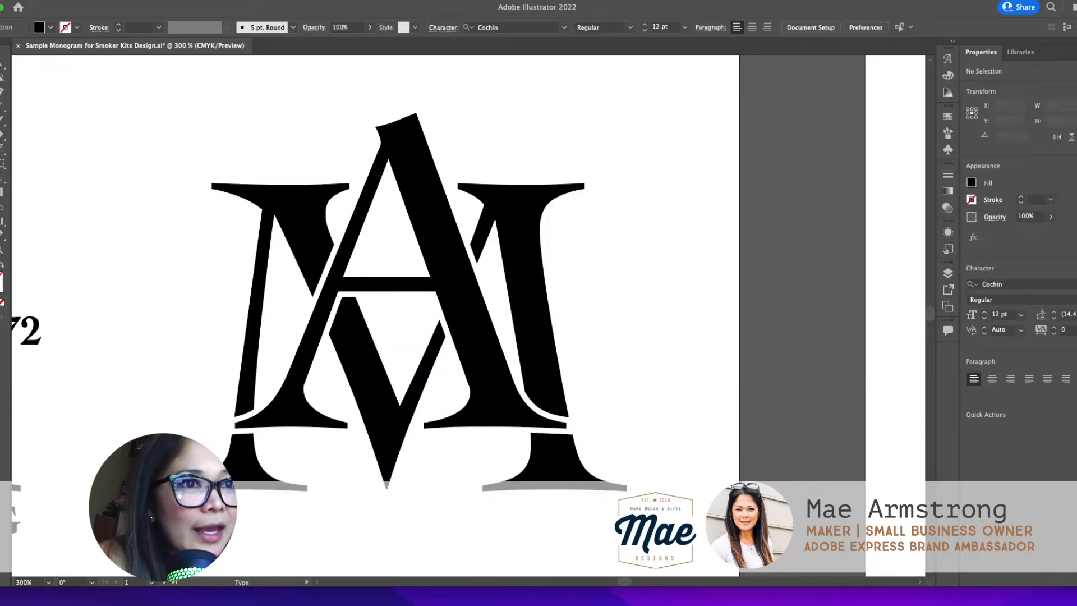
click(136, 291)
text(ES)
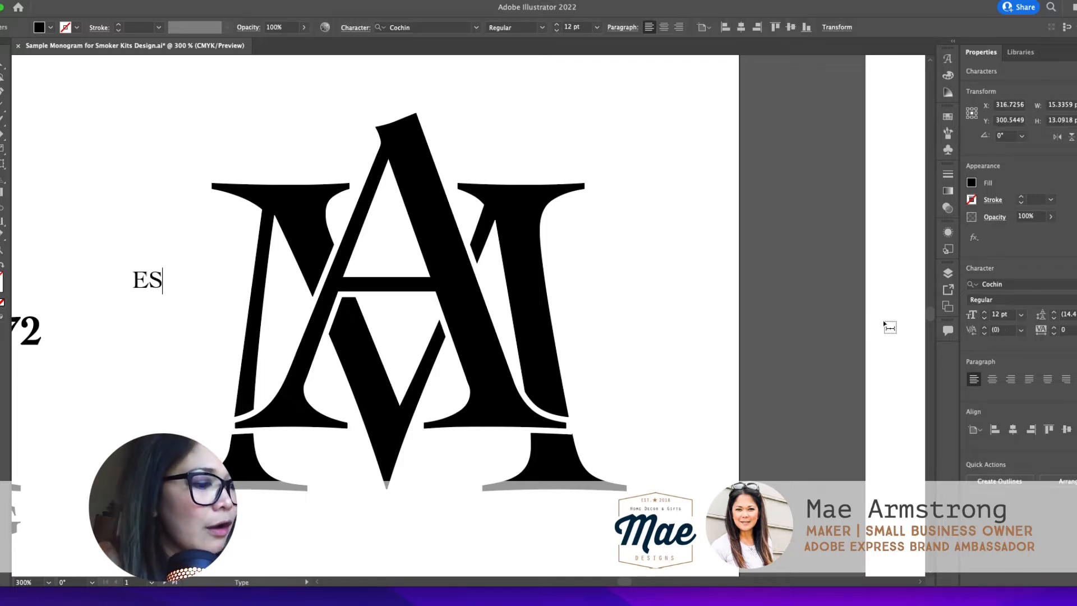
text(T.)
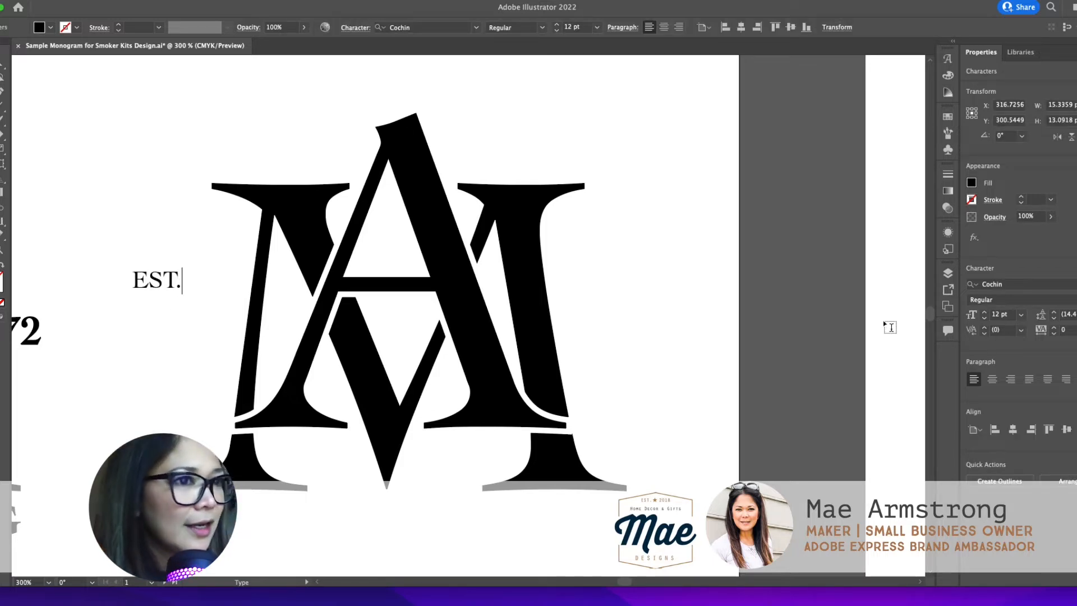
click(1, 68)
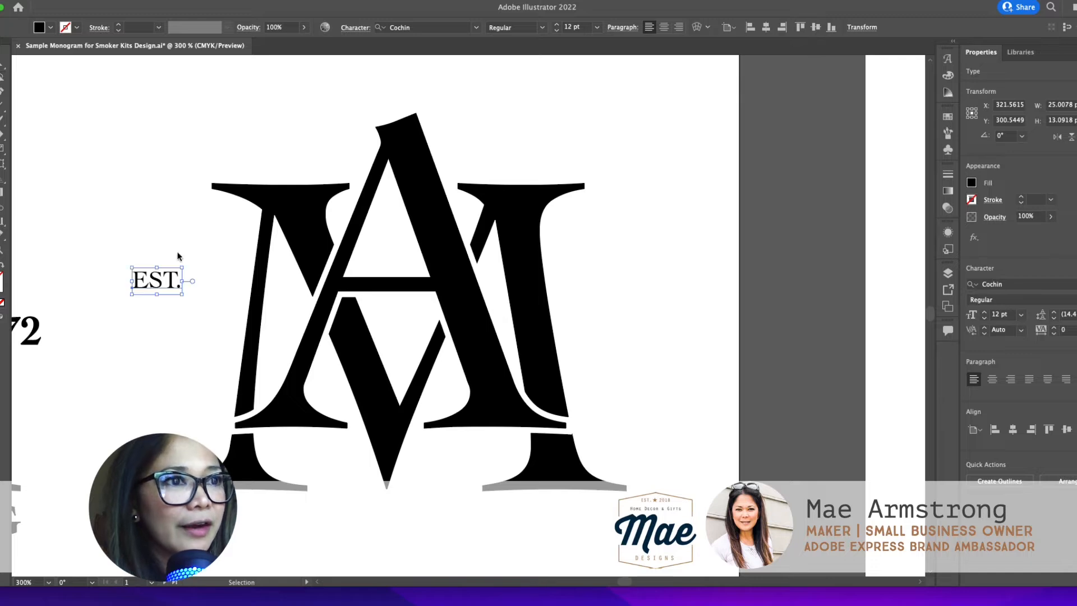
Step: Enlarge EST. to about 19 pt and place a copy to the right of the monogram that reads 1972
drag(181, 297, 622, 318)
key(super+z)
double_click(618, 311)
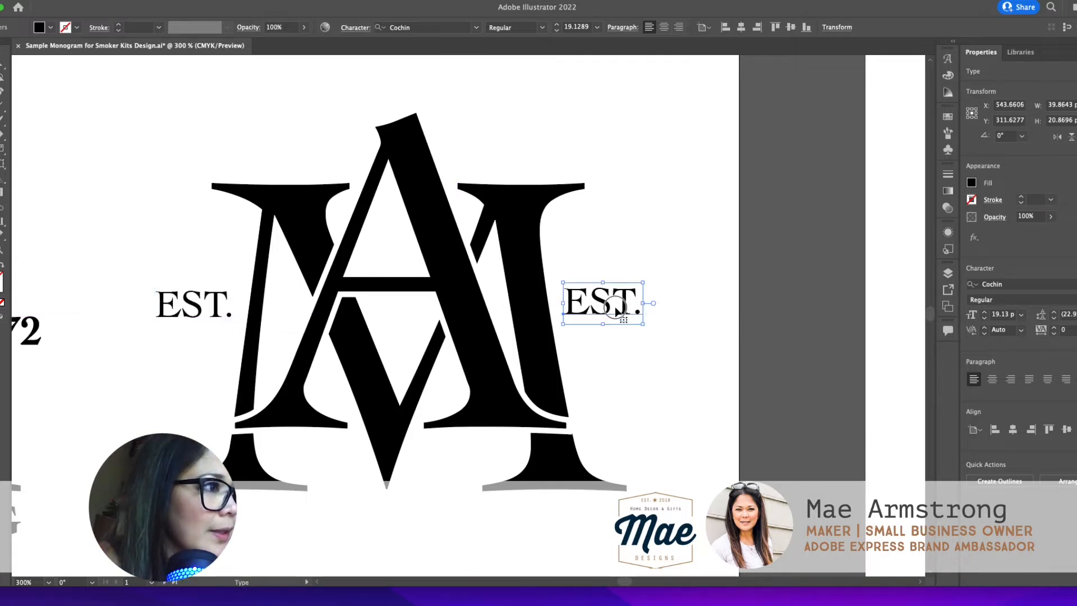
key(super+a)
text(192)
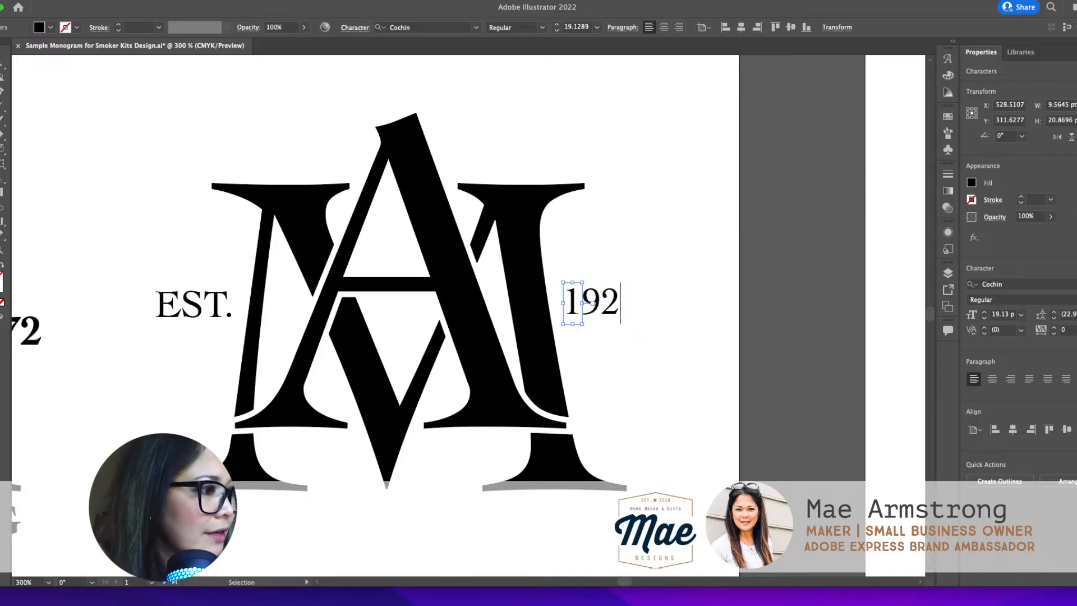
key(BackSpace)
text(72)
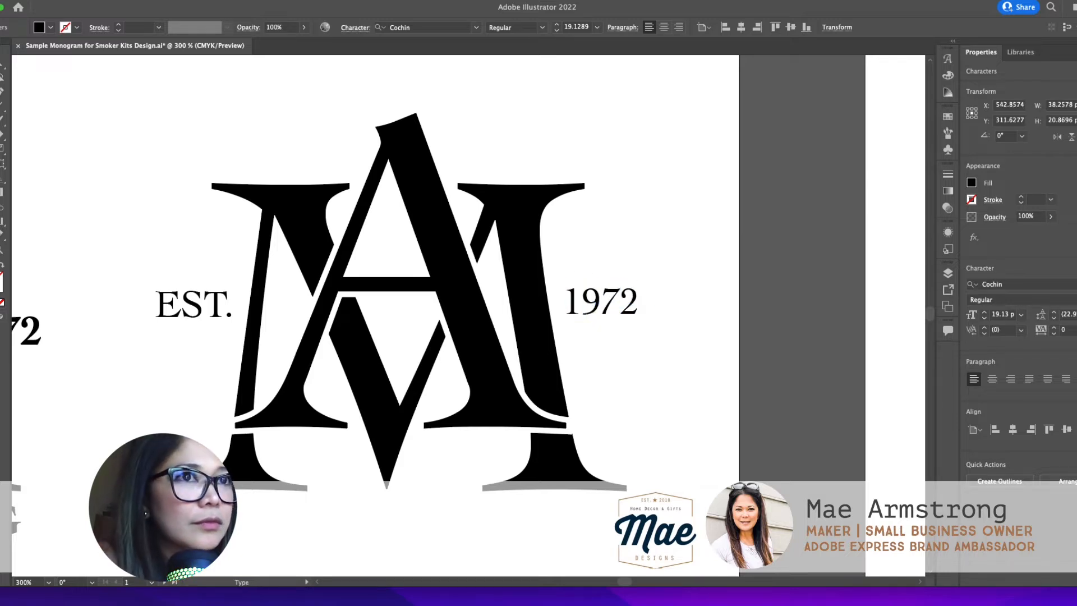
key(Escape)
Step: Align the tops of the EST. and 1972 texts and clear the selection
click(197, 311)
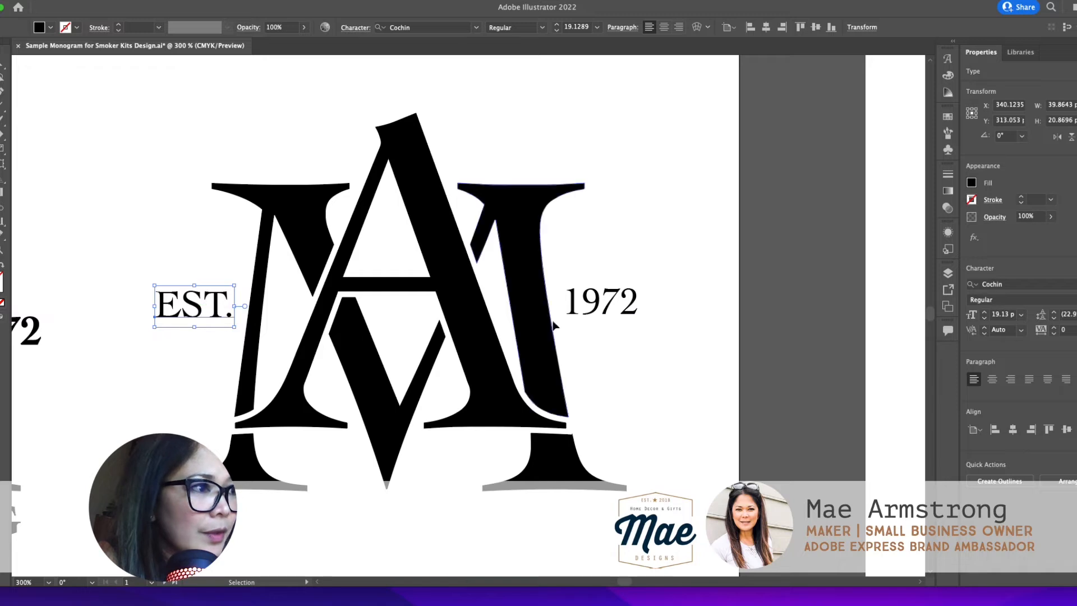
shift+click(614, 313)
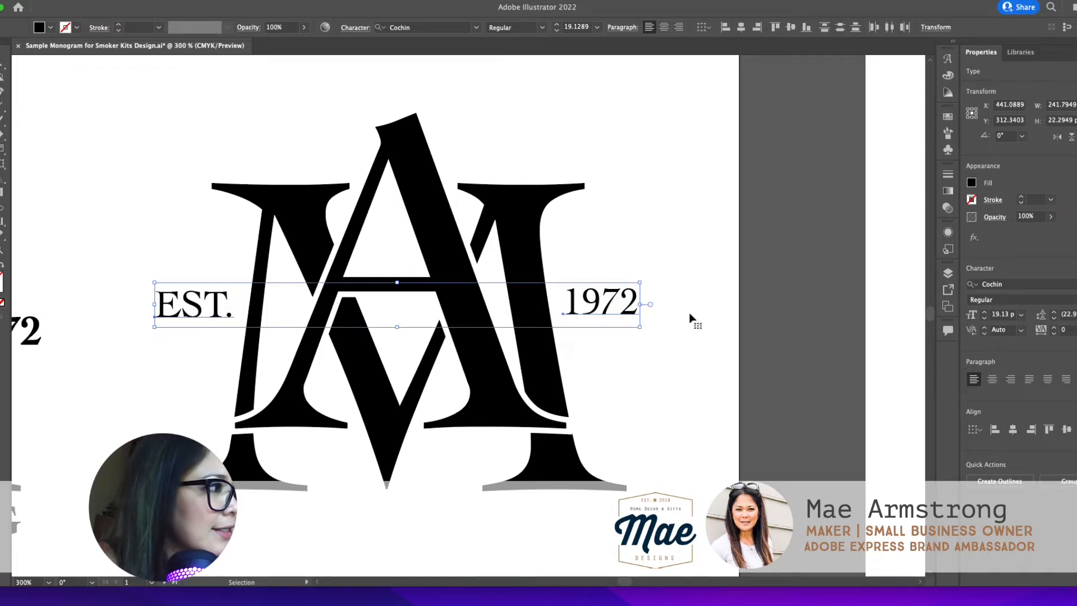
click(1047, 431)
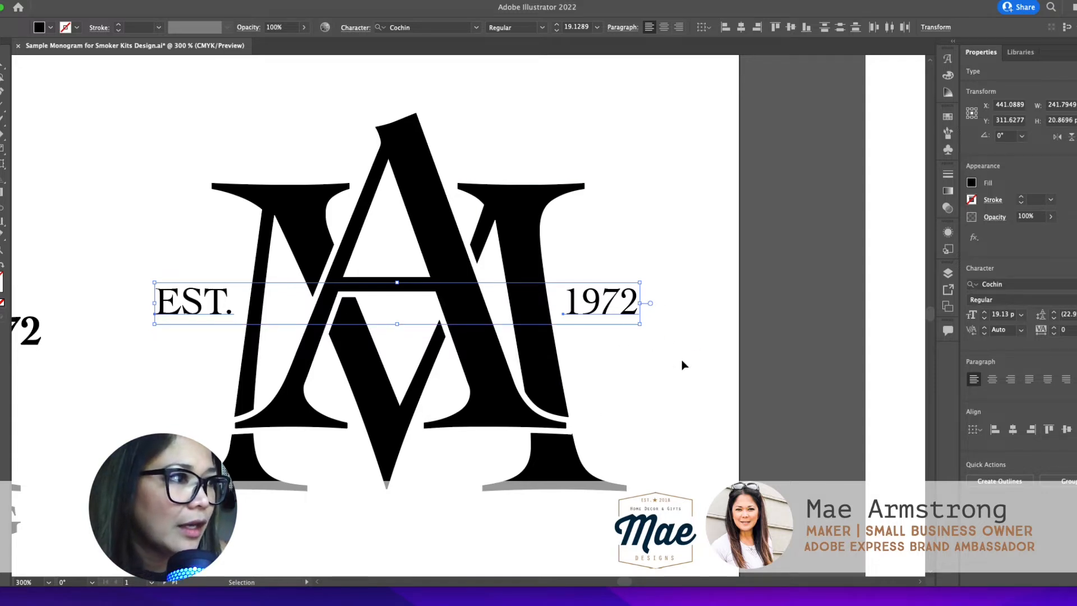
click(617, 365)
Step: Add the person's full name in capitals as 12 pt Cochin text below the monogram
scroll(617, 366, down, 2)
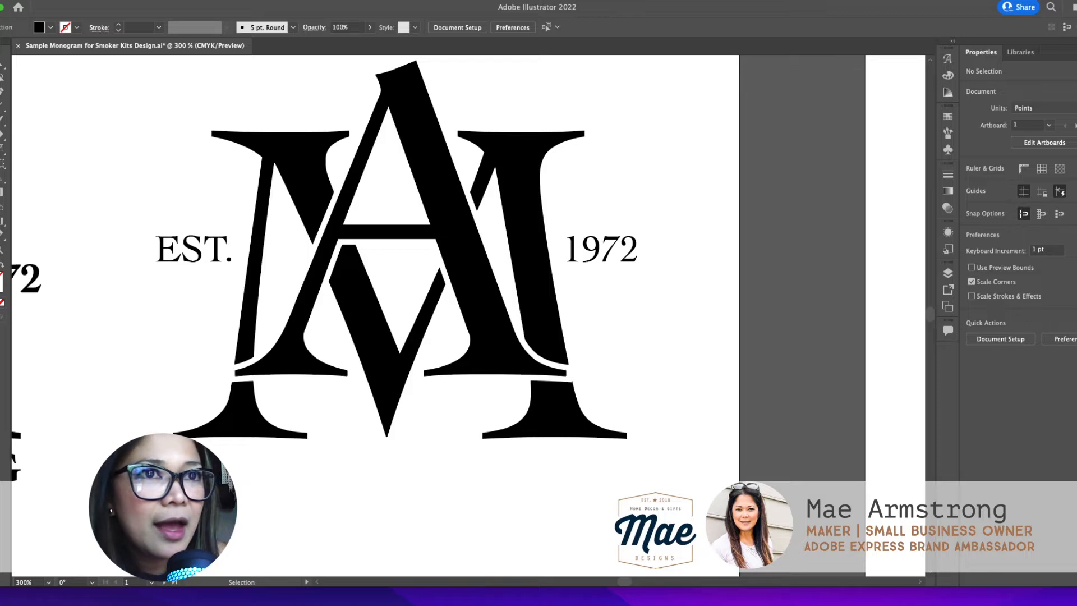
key(t)
click(219, 472)
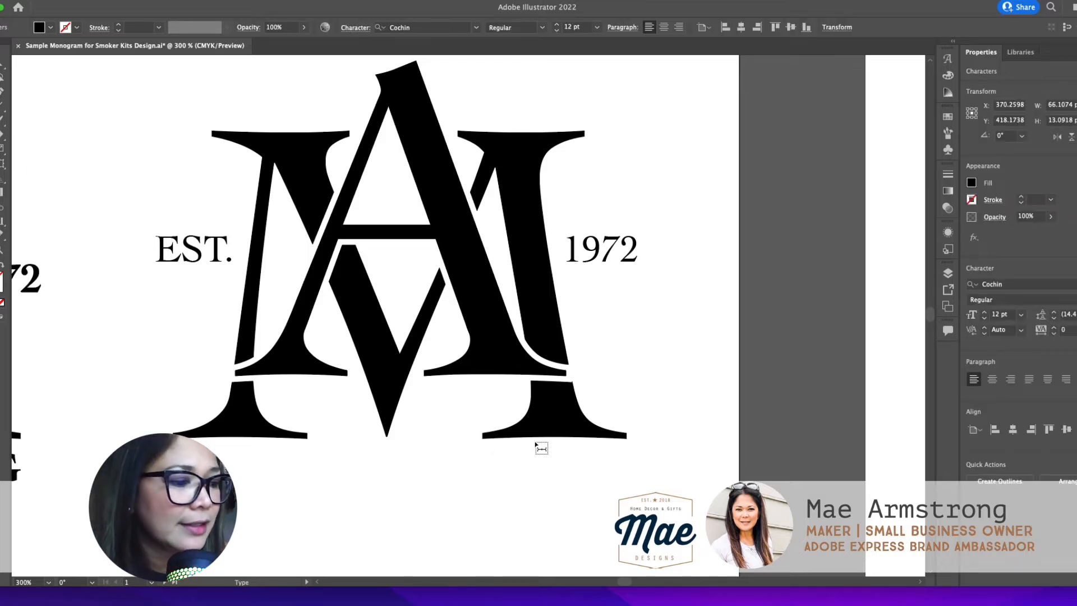
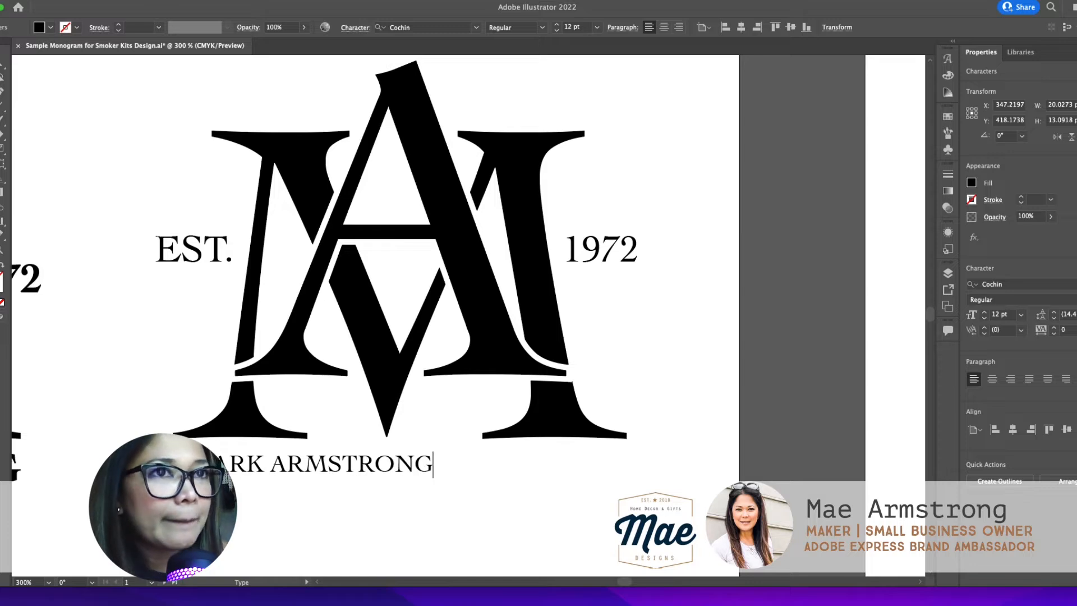
Step: Finish the name text and move it closer beneath the monogram, lined up with the monogram's outer left edge
key(Escape)
drag(310, 465, 292, 455)
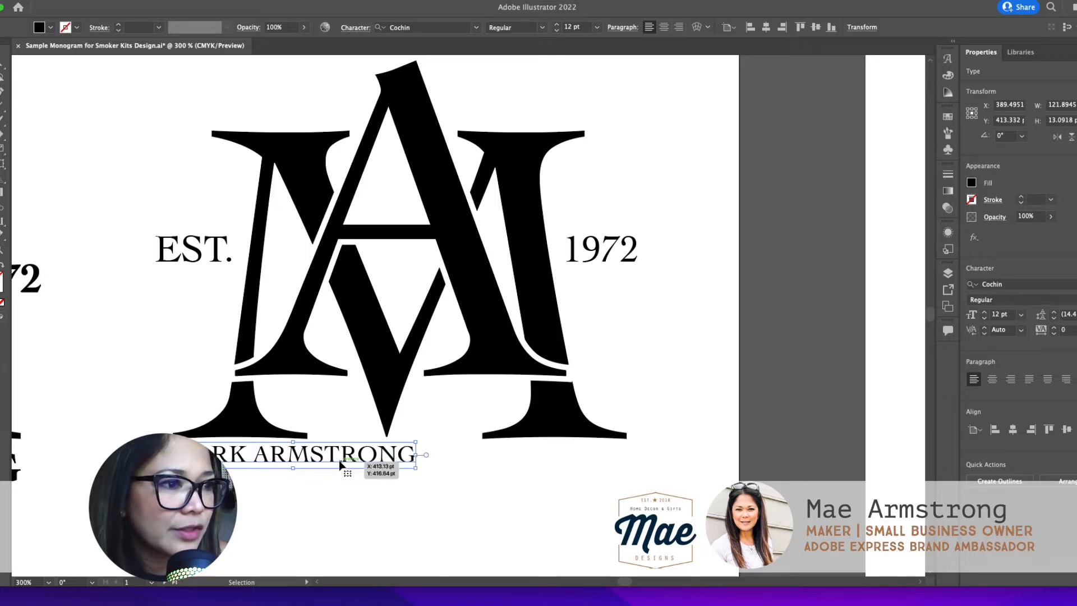
mouse_move(302, 462)
mouse_down()
mouse_move(317, 461)
mouse_move(301, 461)
mouse_up()
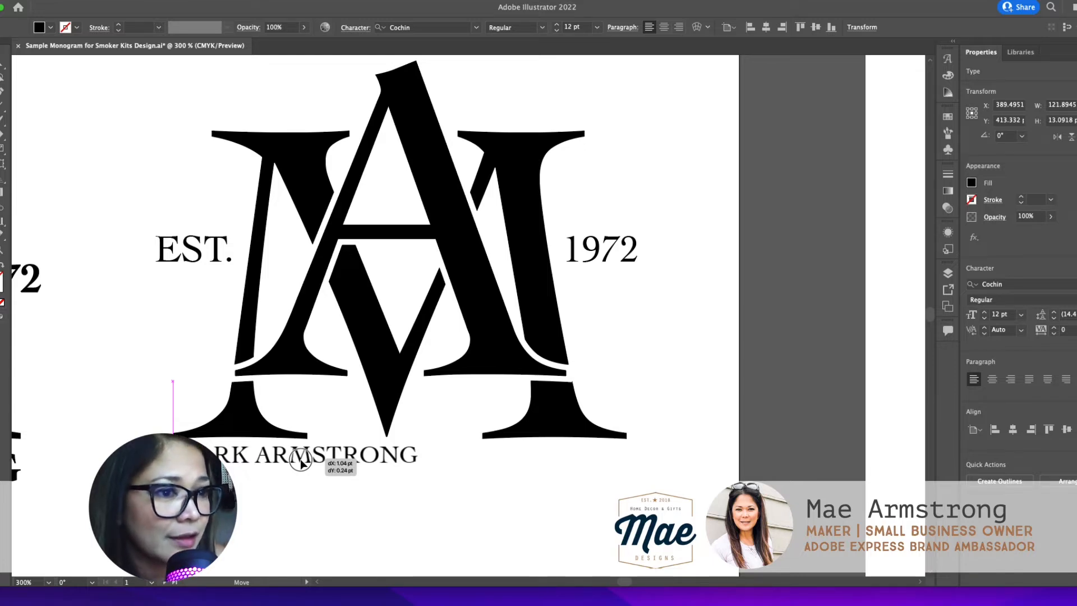
drag(301, 461, 302, 461)
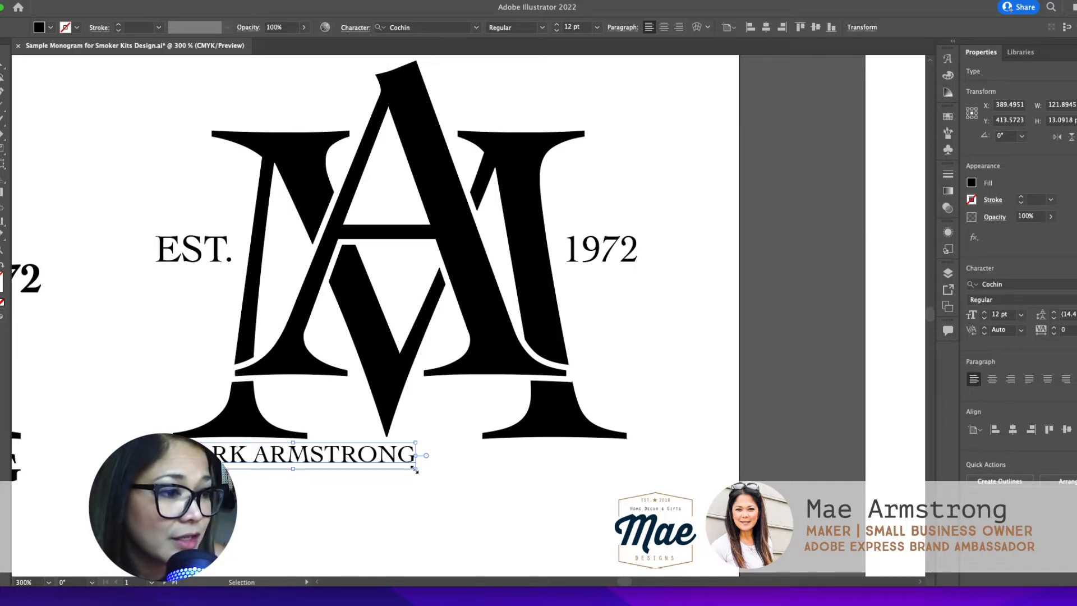
drag(414, 469, 439, 522)
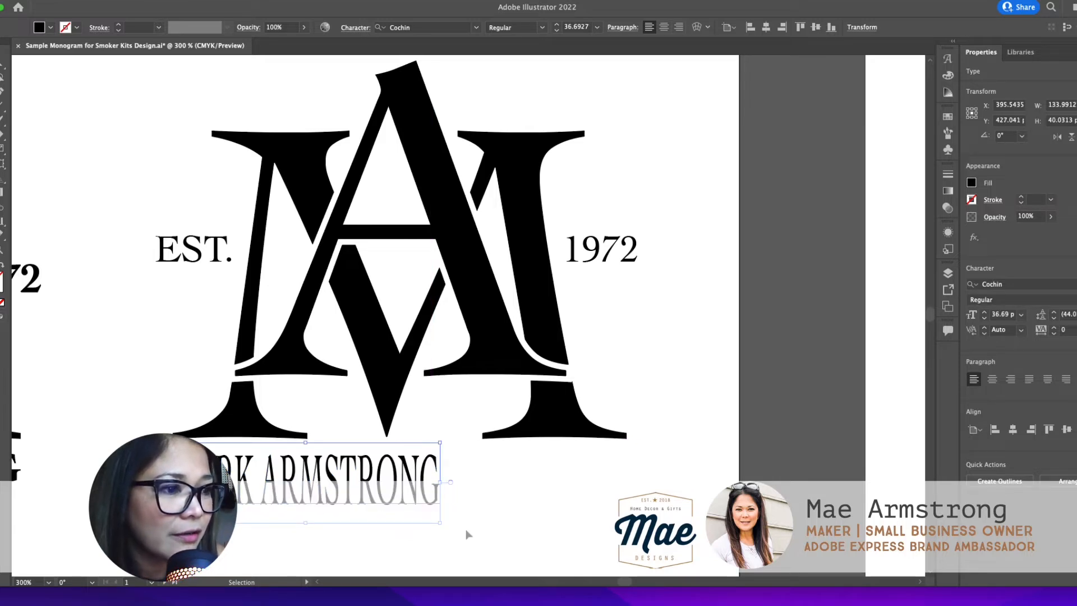
key(a)
key(ctrl+z)
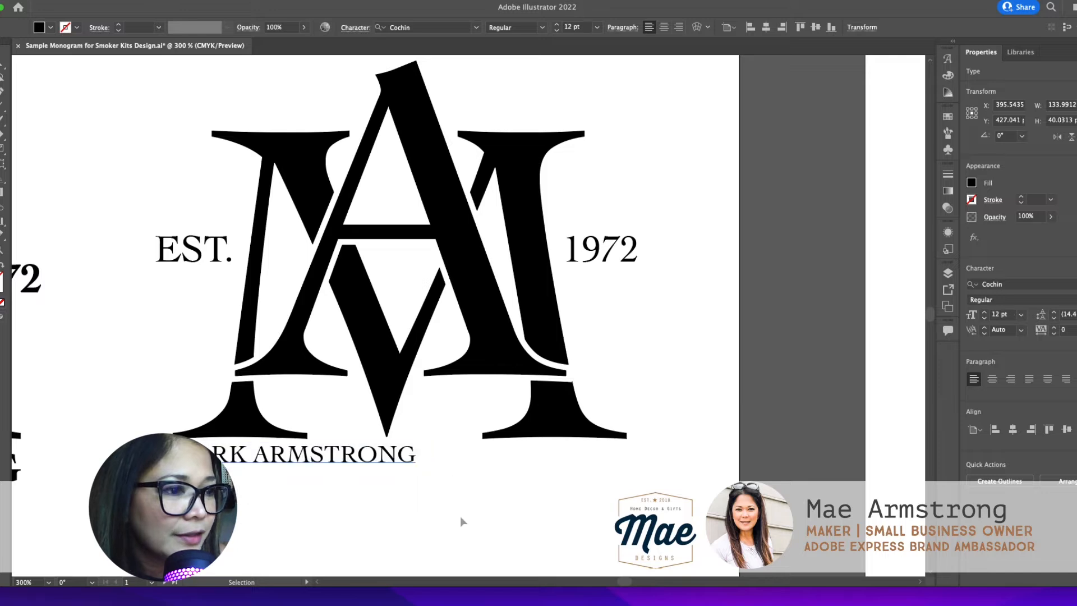
Step: Scale the name line proportionally to the monogram's full width, about 22 pt, and set it in Cochin Bold
drag(415, 471, 625, 507)
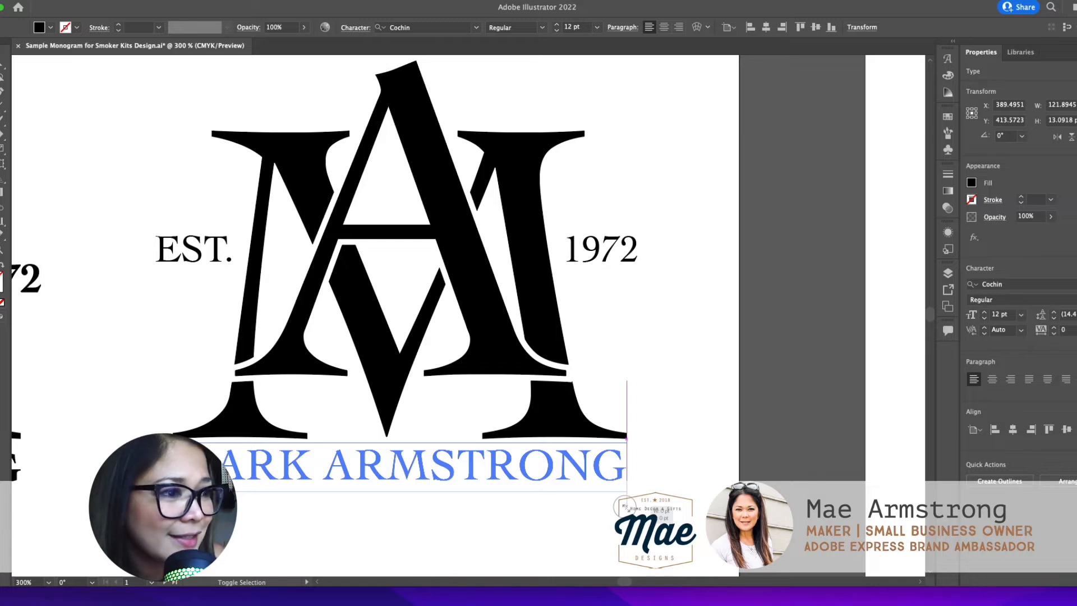
drag(624, 506, 625, 506)
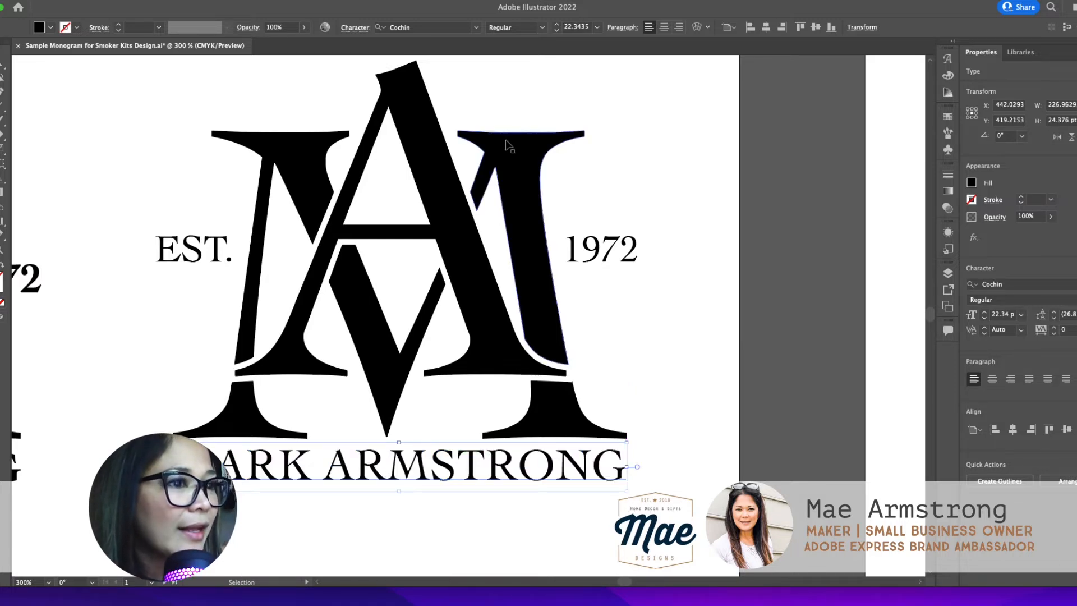
click(542, 27)
click(532, 68)
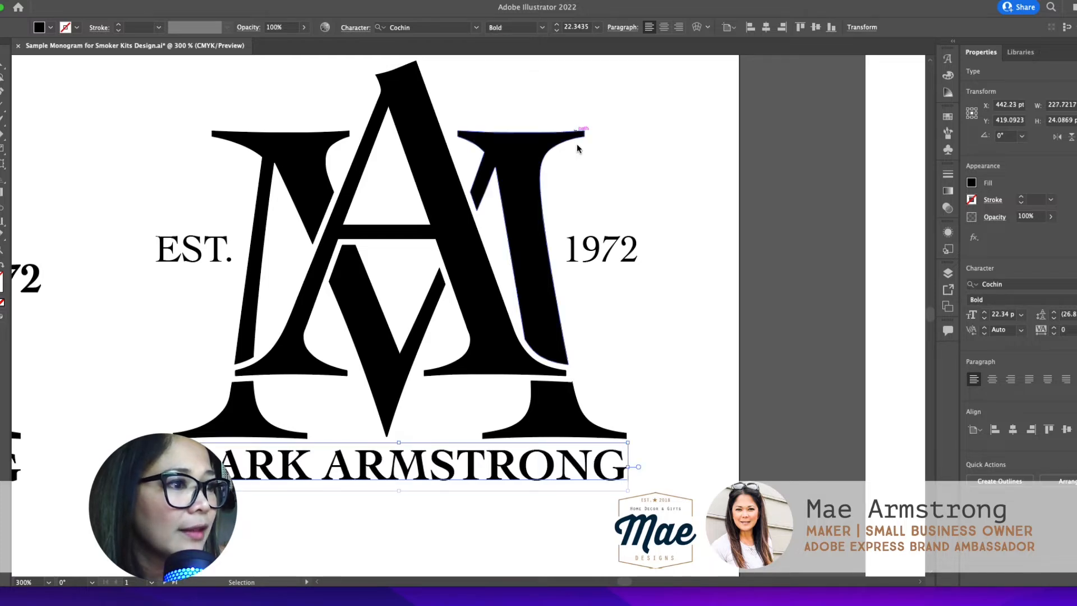
Step: Set the EST. and 1972 texts beside the monogram in Cochin Bold
click(607, 259)
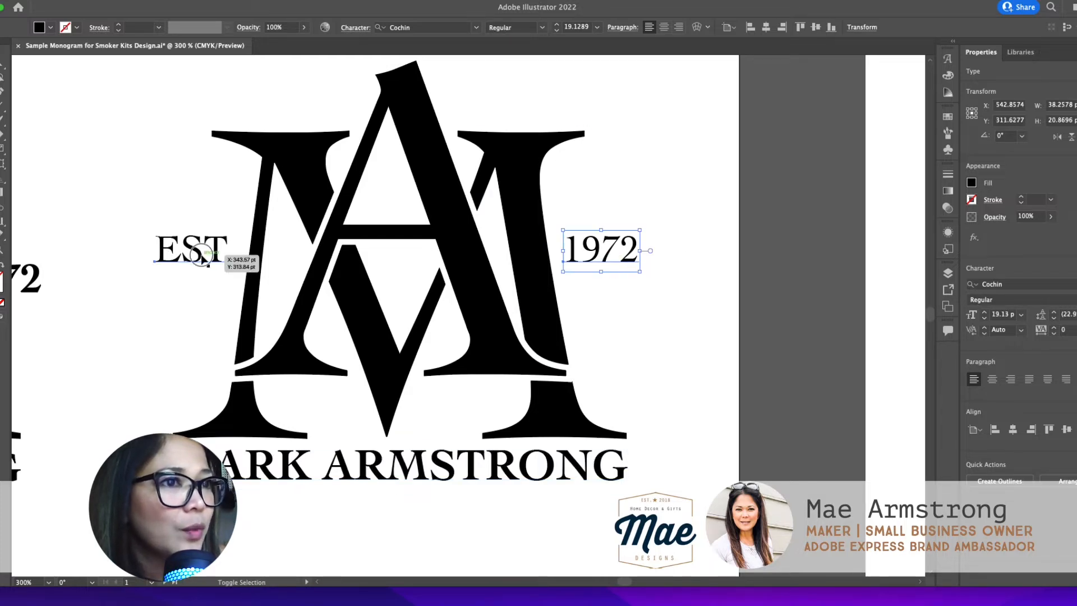
shift+click(168, 247)
click(542, 27)
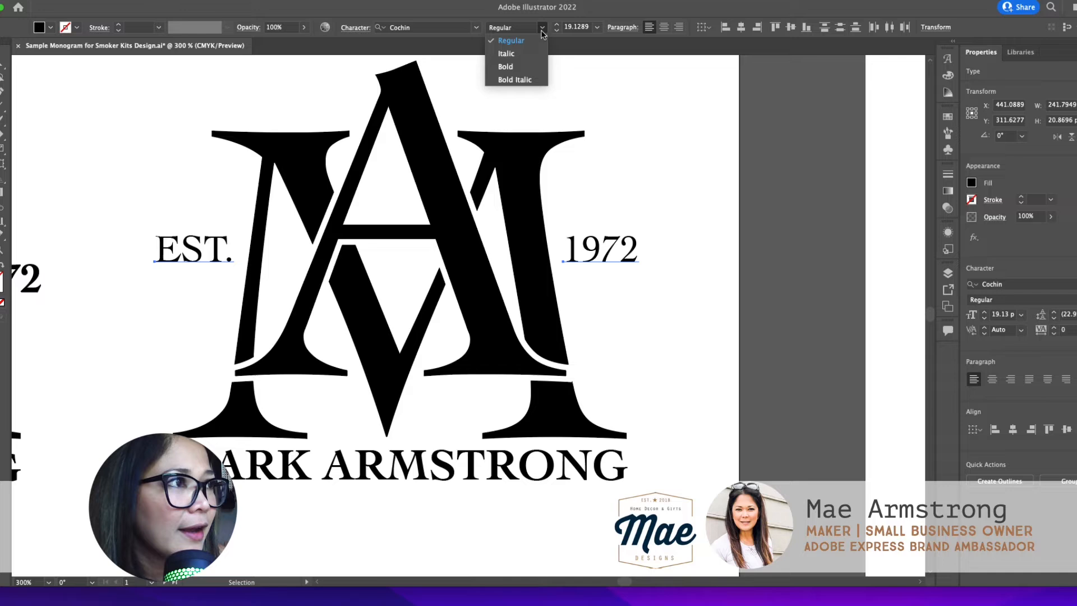
click(526, 71)
Step: Compare EST. and 1972 in Regular and in Bold, finishing on Bold with the selection cleared
click(657, 231)
click(607, 255)
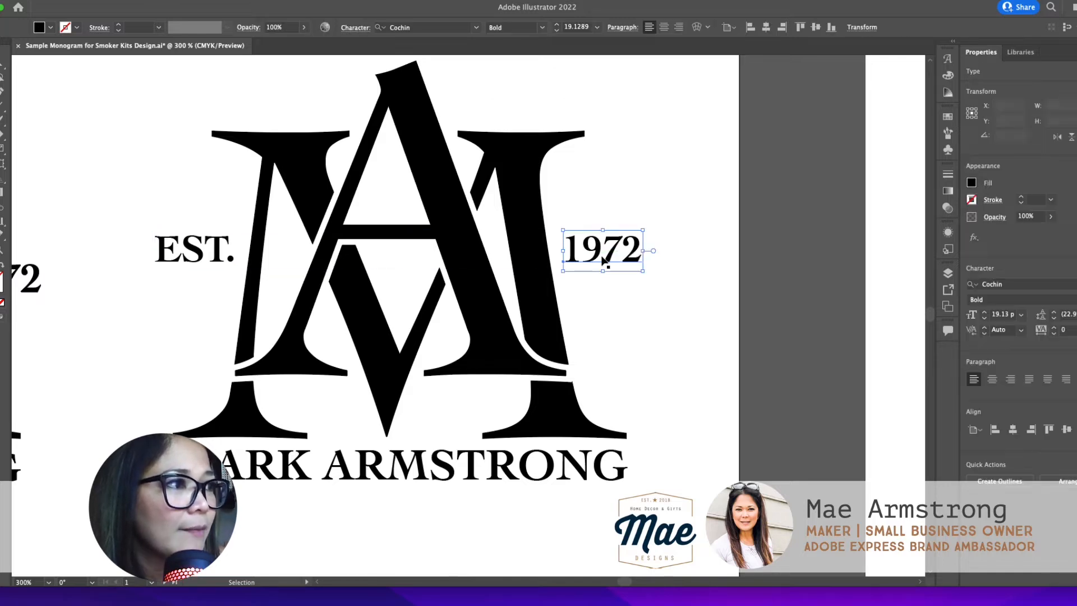
shift+click(206, 249)
click(542, 27)
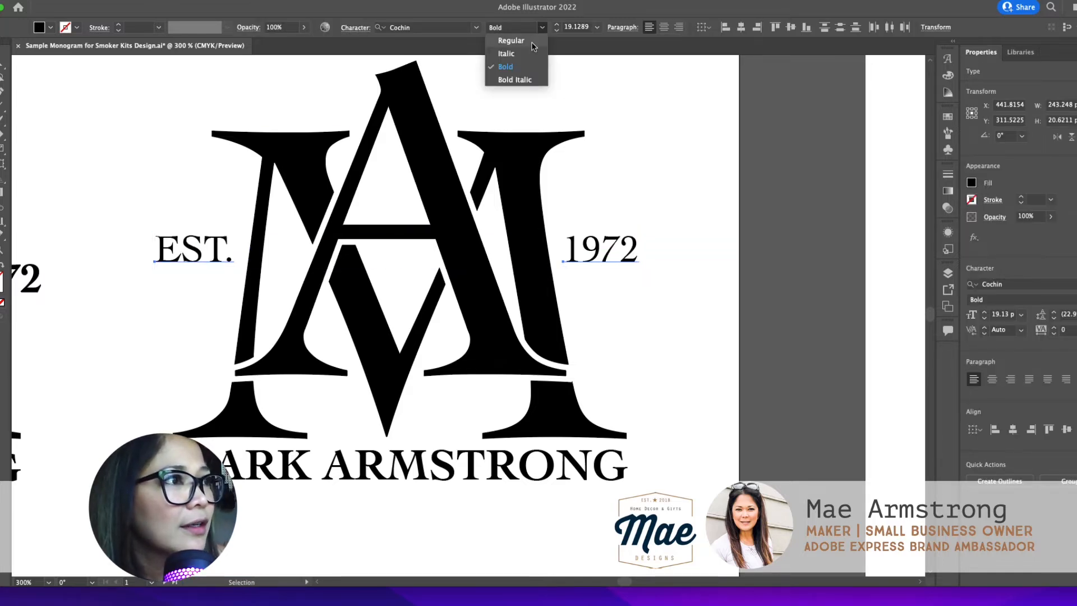
click(511, 40)
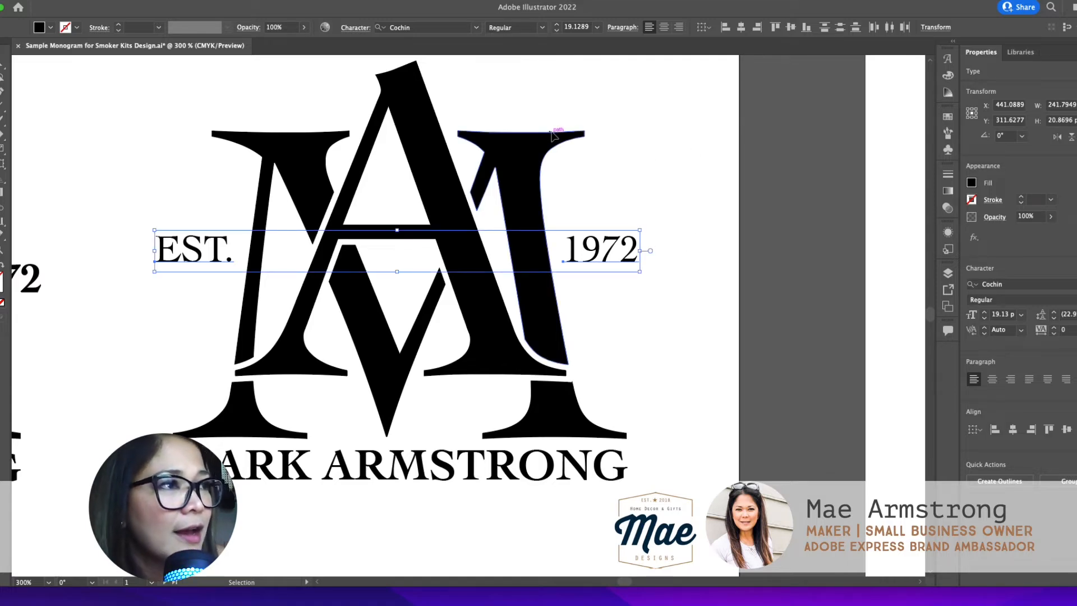
click(542, 28)
click(528, 68)
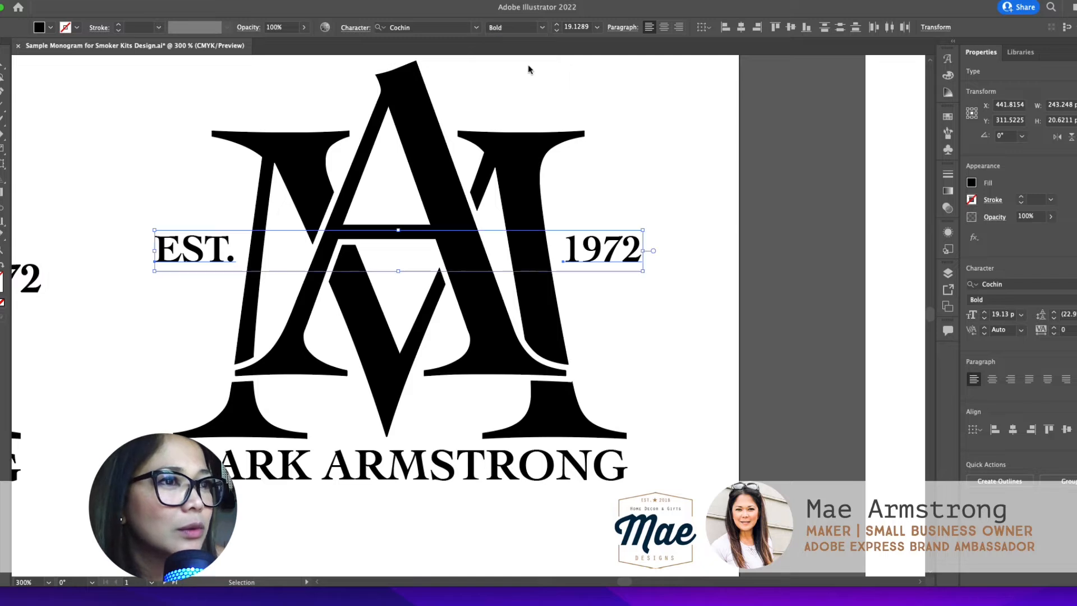
click(677, 316)
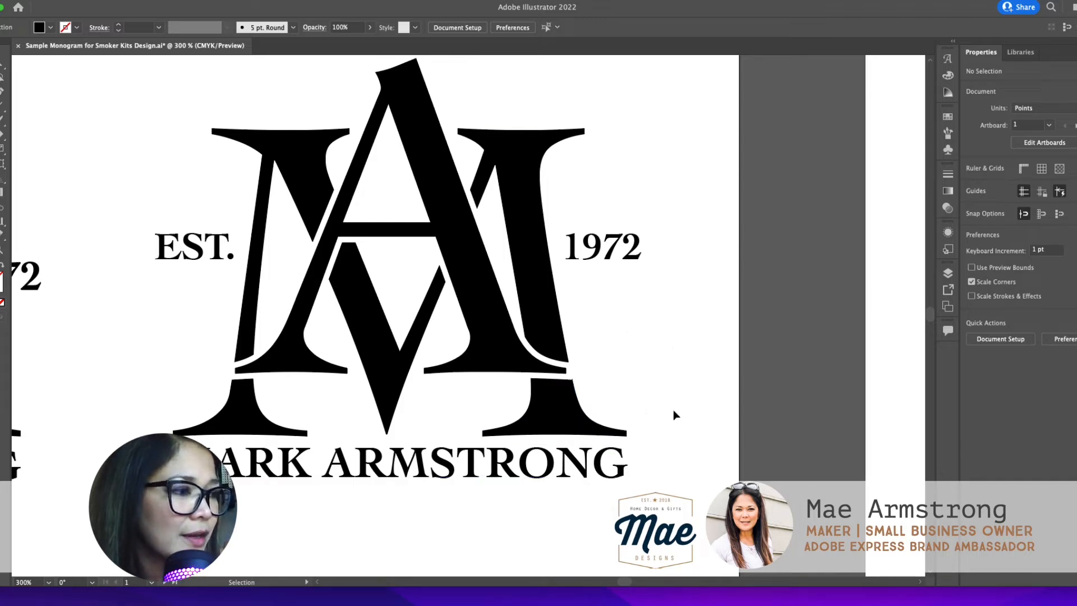
Step: Convert the EST. and 1972 texts to outlines
click(438, 463)
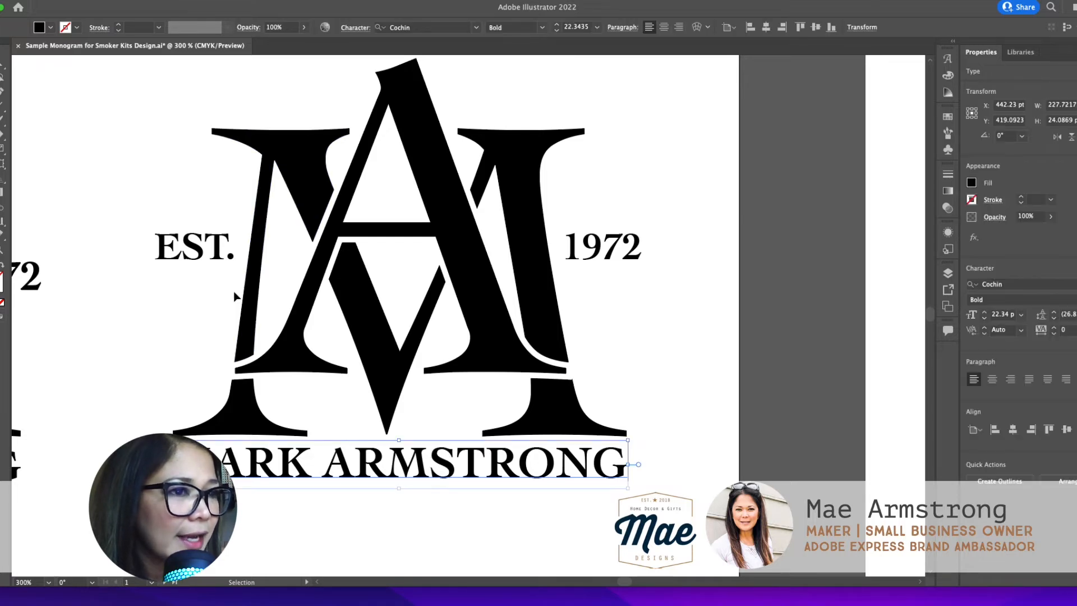
shift+click(201, 257)
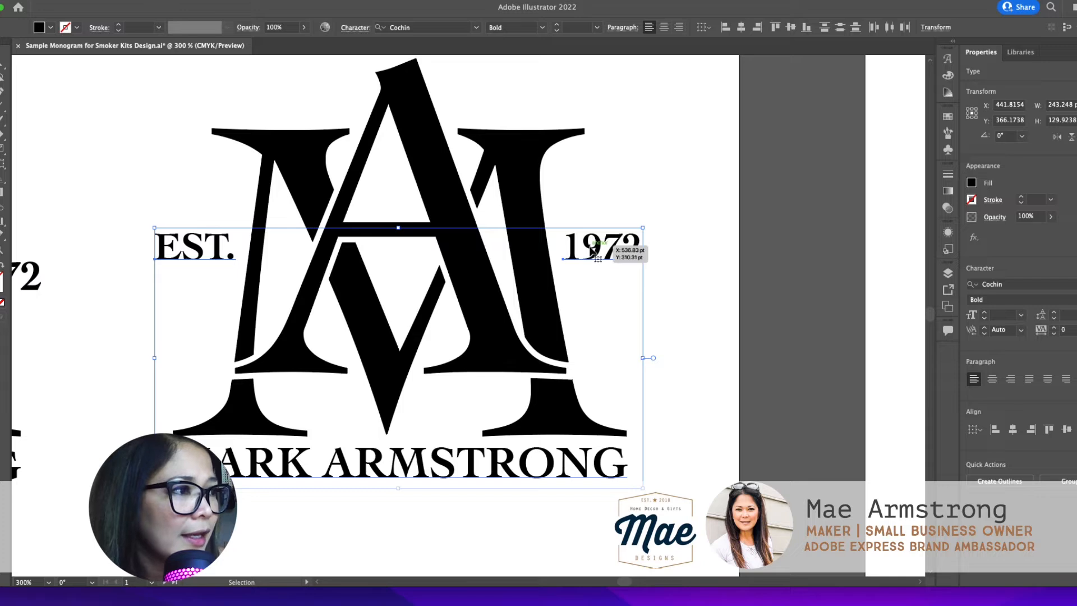
click(697, 281)
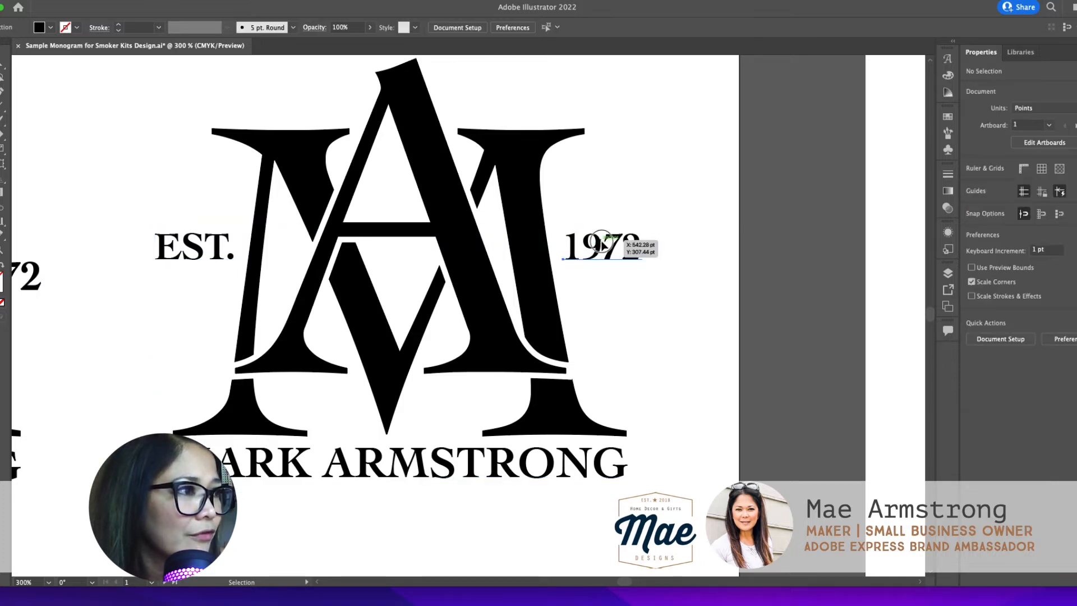
click(202, 259)
right_click(191, 262)
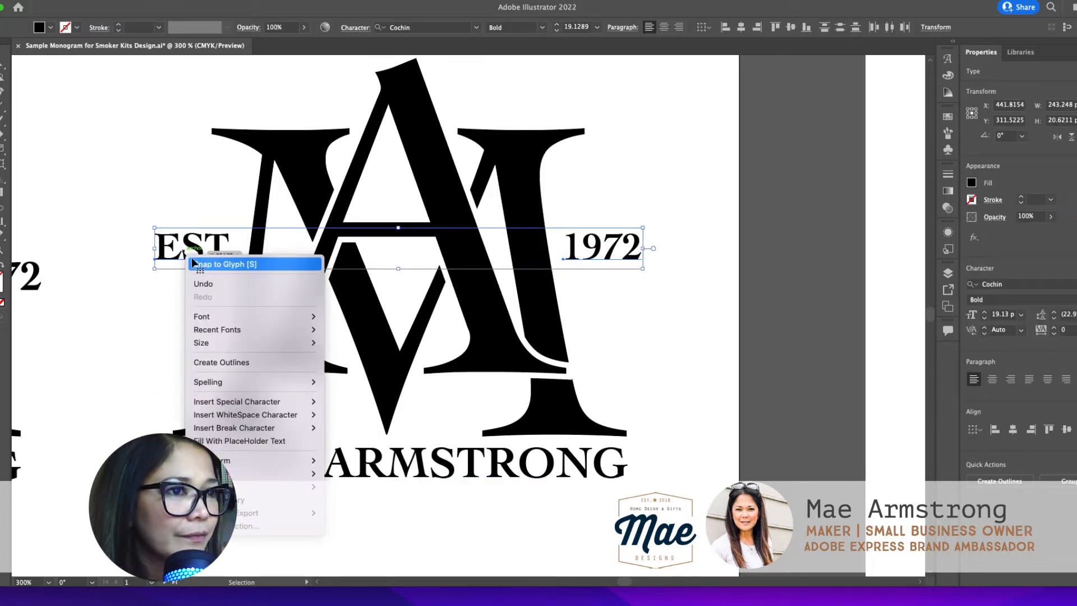
click(244, 362)
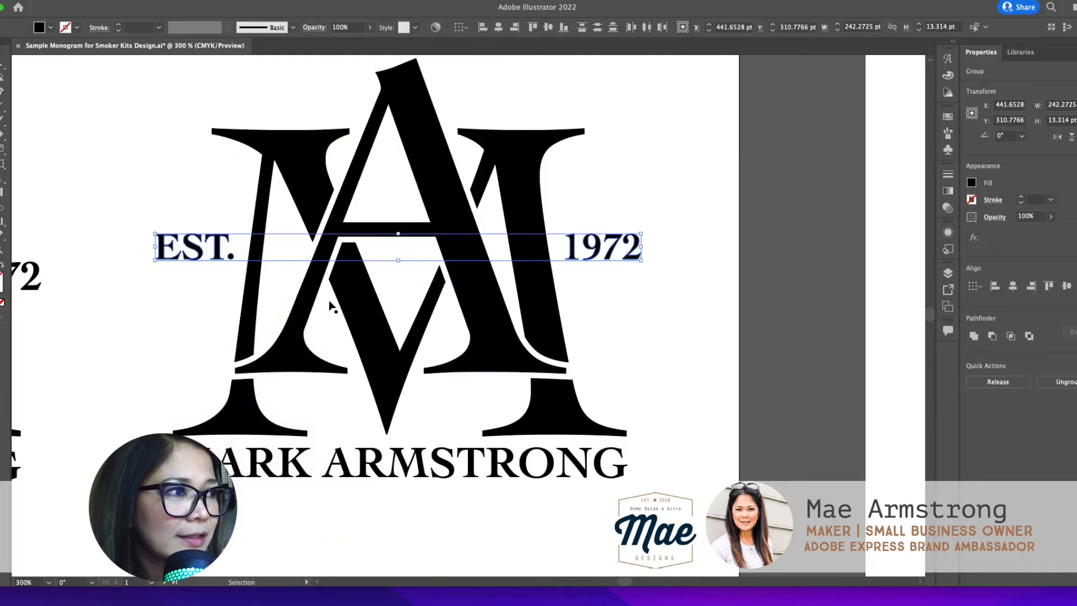
Step: Convert the name line below the monogram to outlines and clear the selection
click(528, 464)
right_click(529, 464)
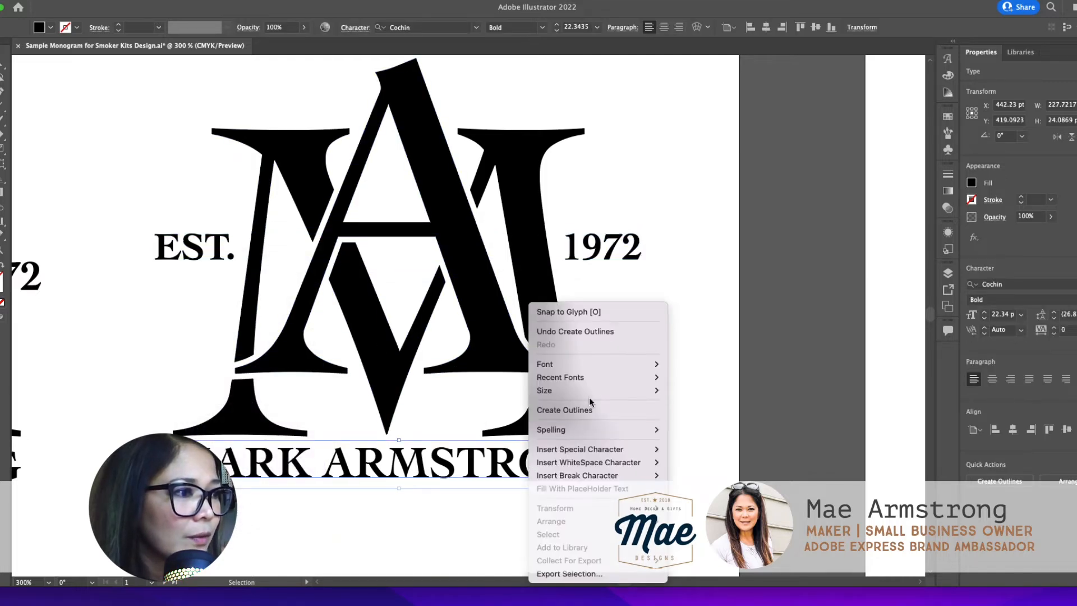
click(586, 408)
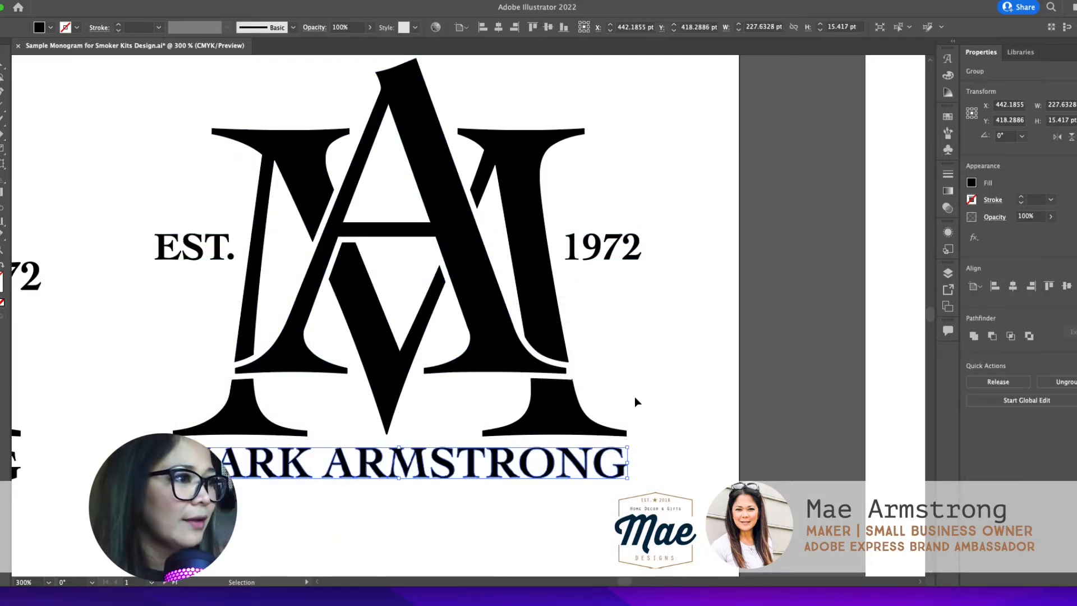
click(655, 395)
Step: Select the whole design: the monogram, EST., 1972 and the name line
drag(663, 494, 183, 188)
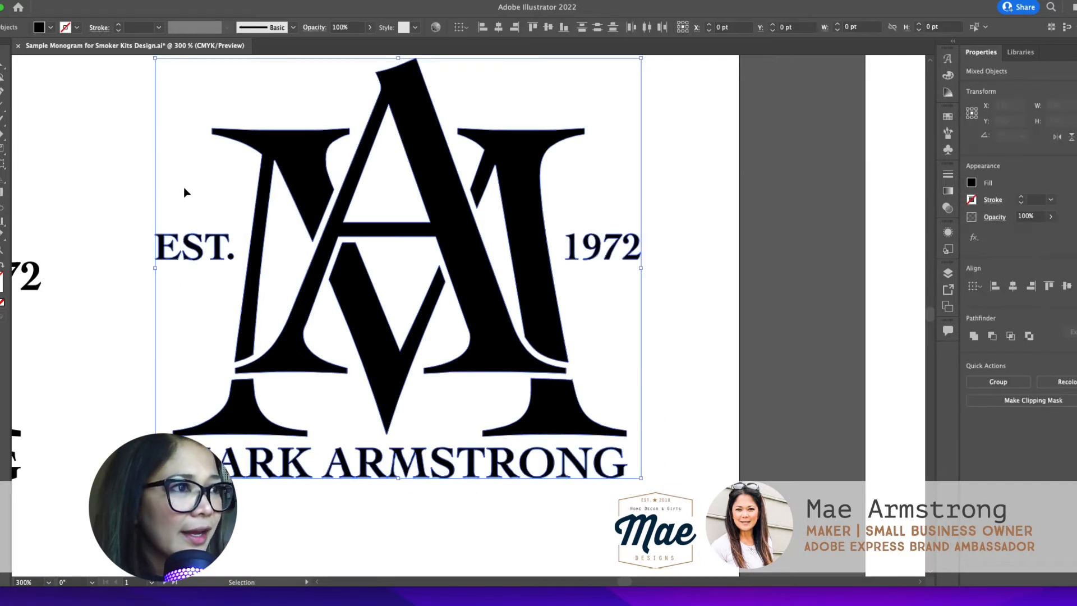
click(661, 217)
scroll(671, 205, up, 1)
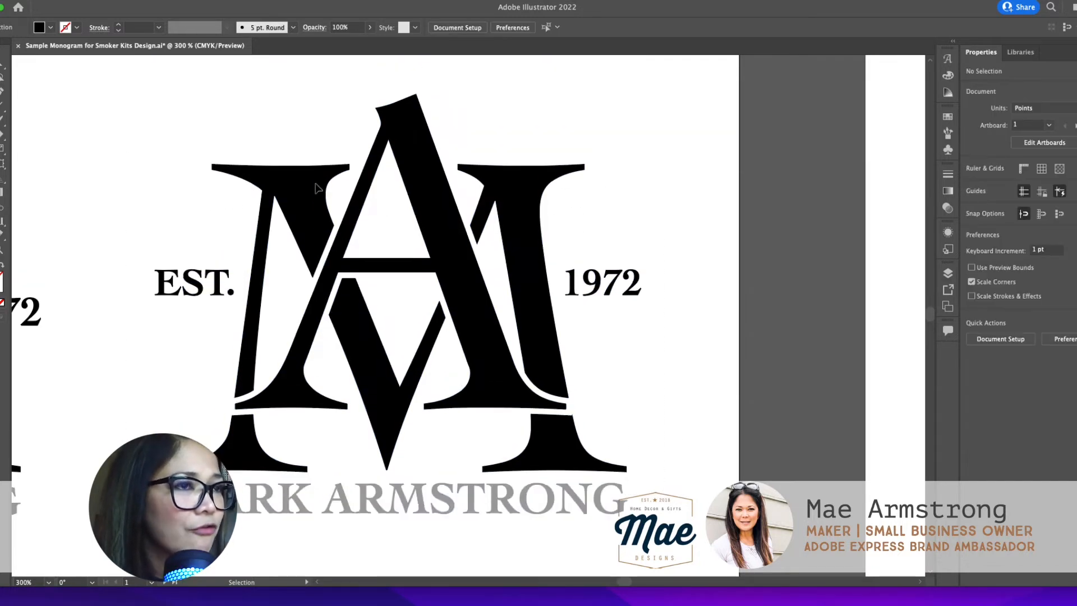
drag(103, 72, 690, 527)
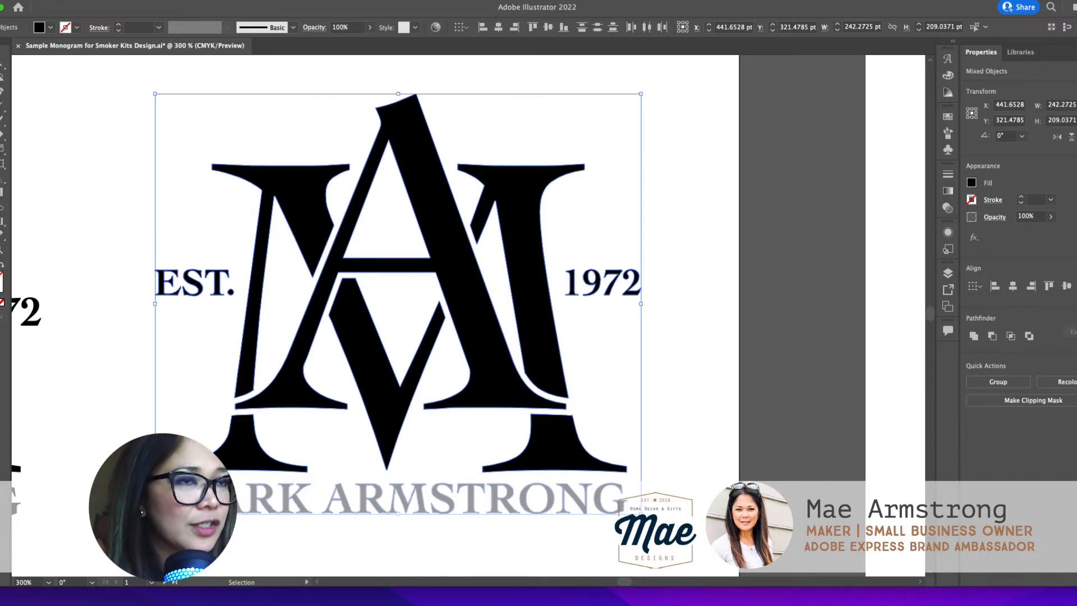
click(51, 0)
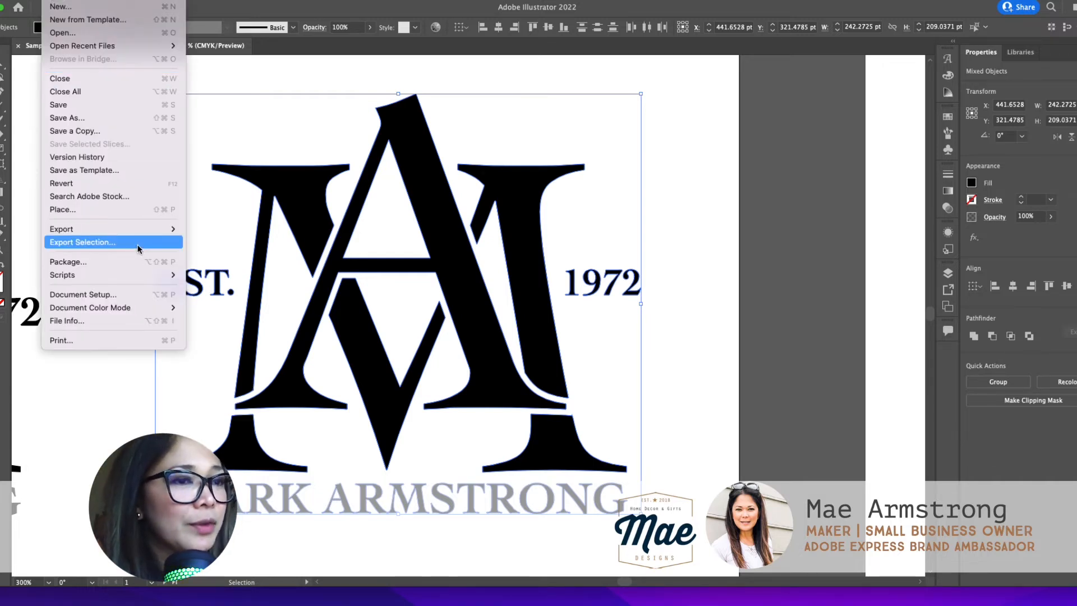
click(659, 289)
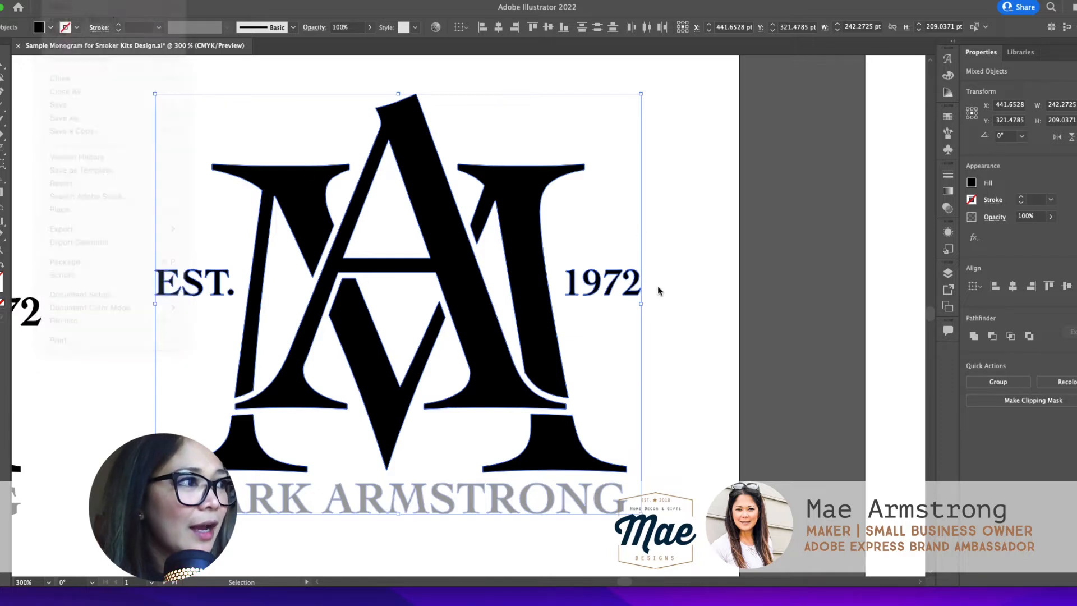
click(664, 515)
drag(670, 512, 138, 95)
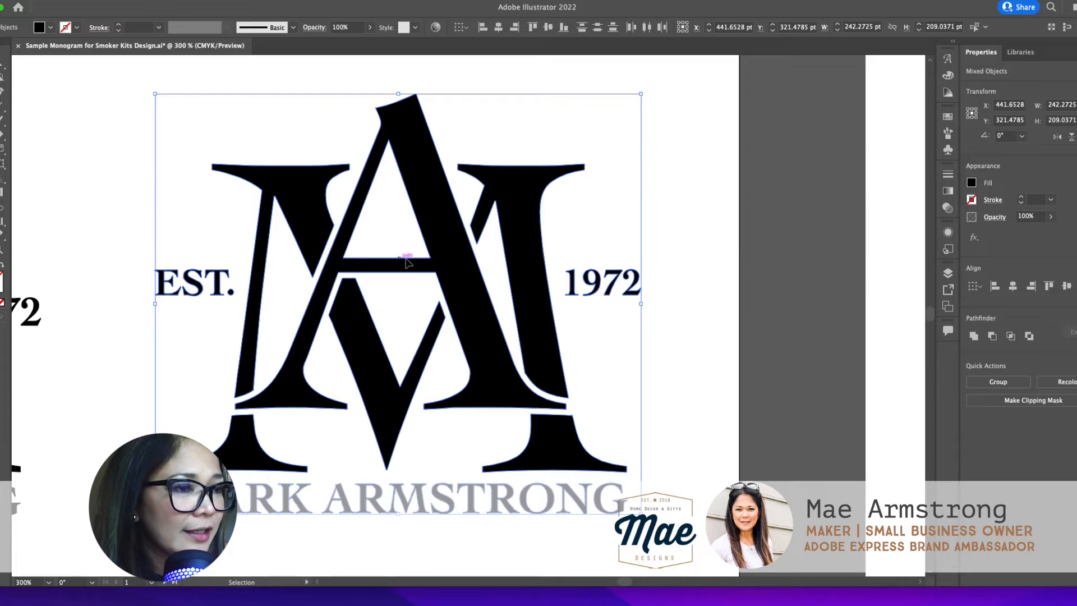
Step: Examine the selected monogram design among the other artwork in the document, then up close
key(z)
alt+click(335, 293)
alt+click(407, 300)
alt+click(411, 304)
alt+click(415, 314)
key(v)
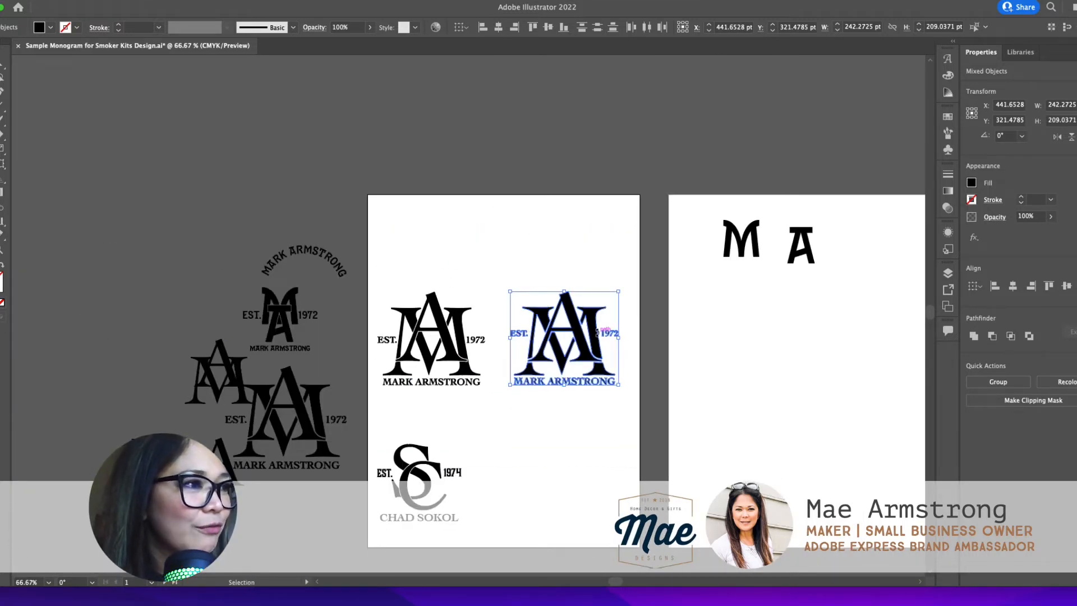
key(z)
click(597, 337)
click(561, 314)
click(523, 281)
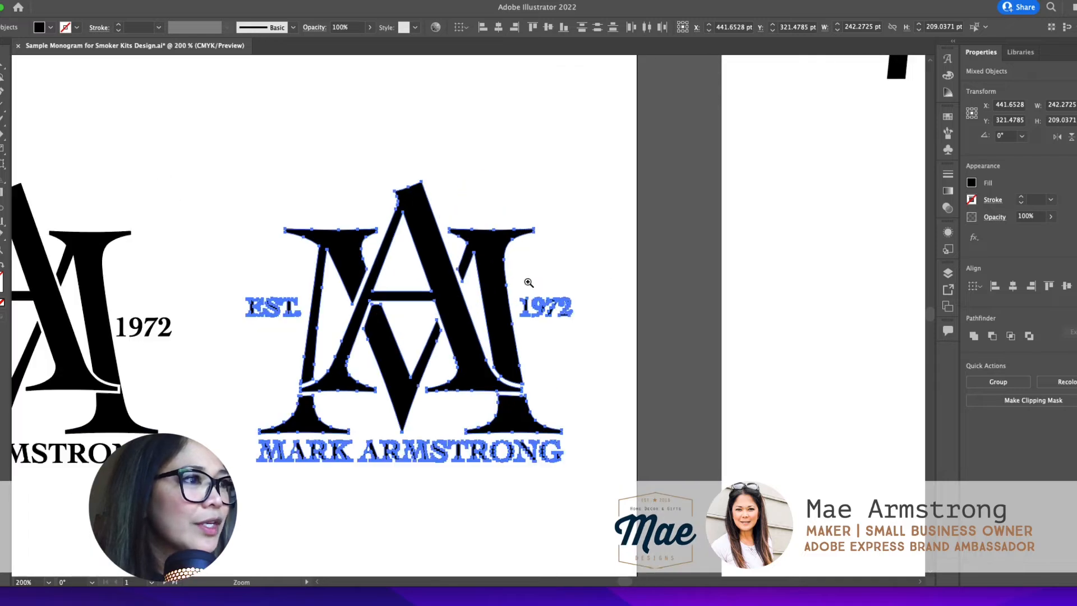
click(464, 346)
key(v)
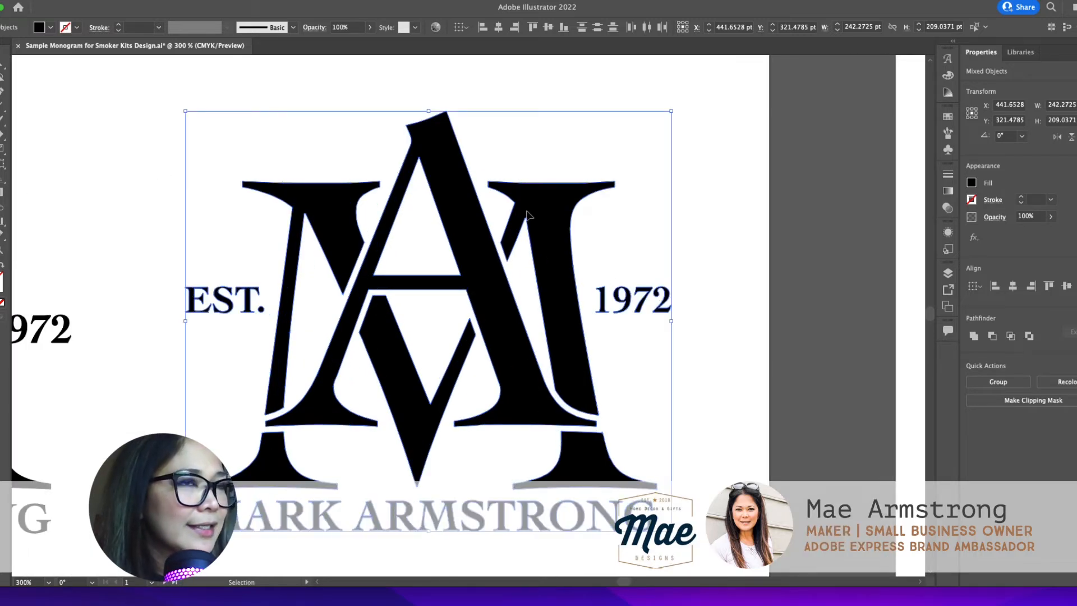
Step: Review the file formats offered for exporting the selected monogram as an asset, and leave without exporting
click(54, 1)
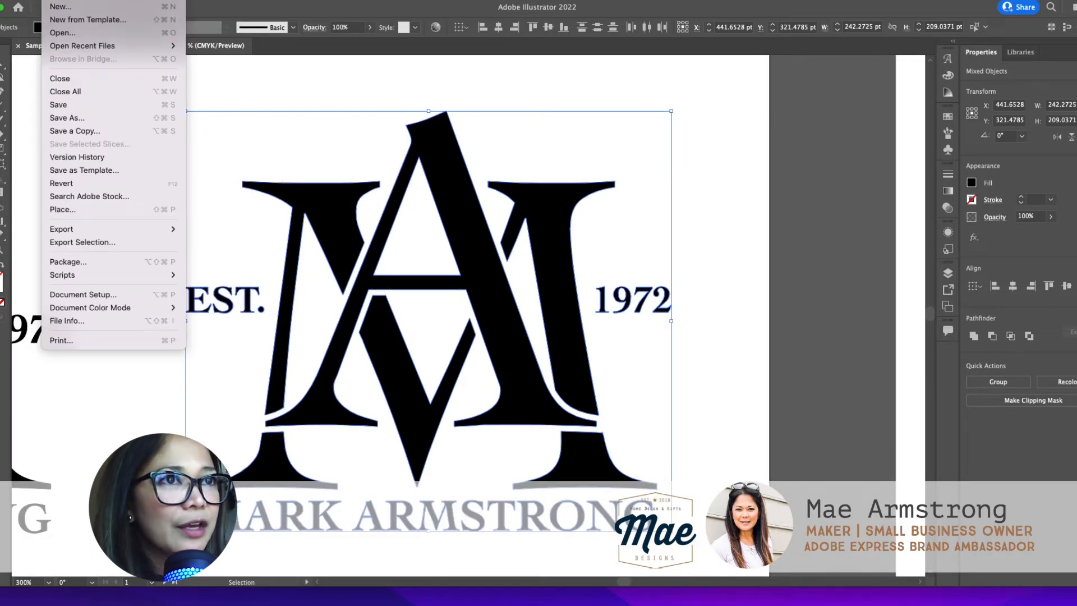
click(92, 242)
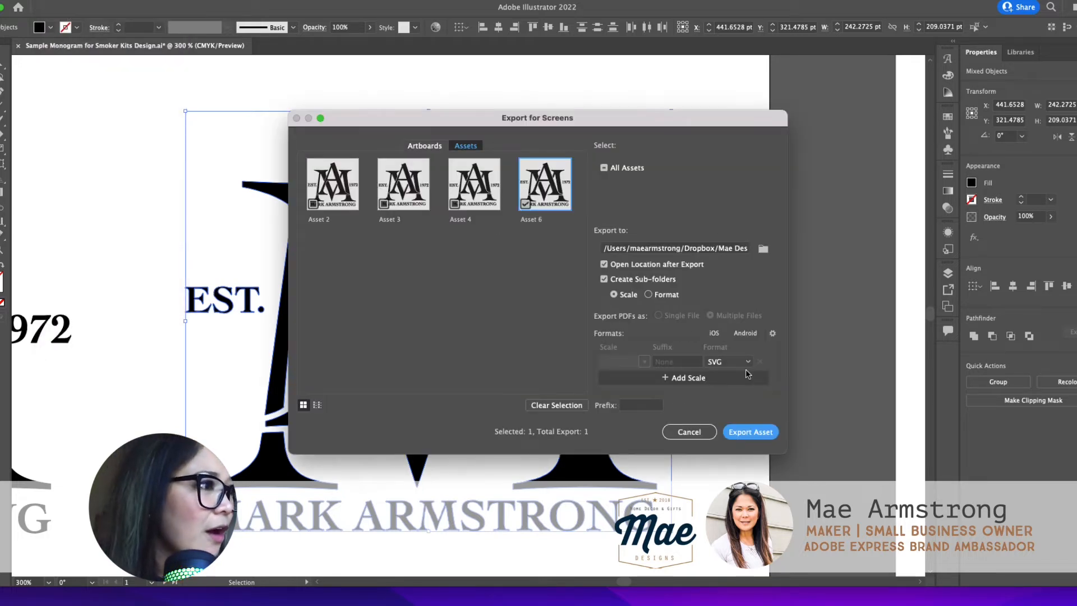
click(746, 364)
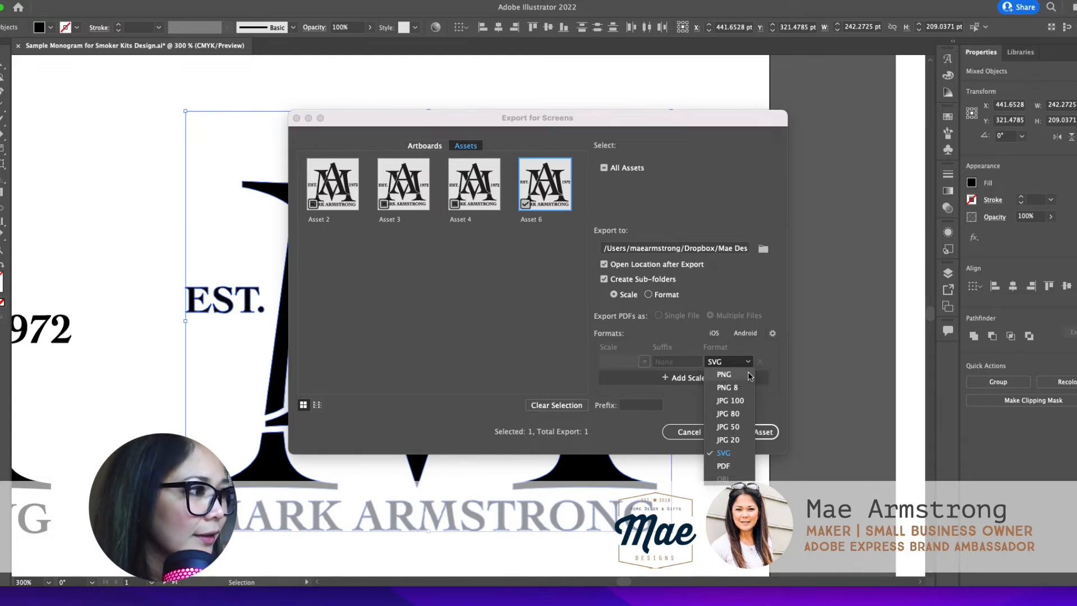
click(780, 346)
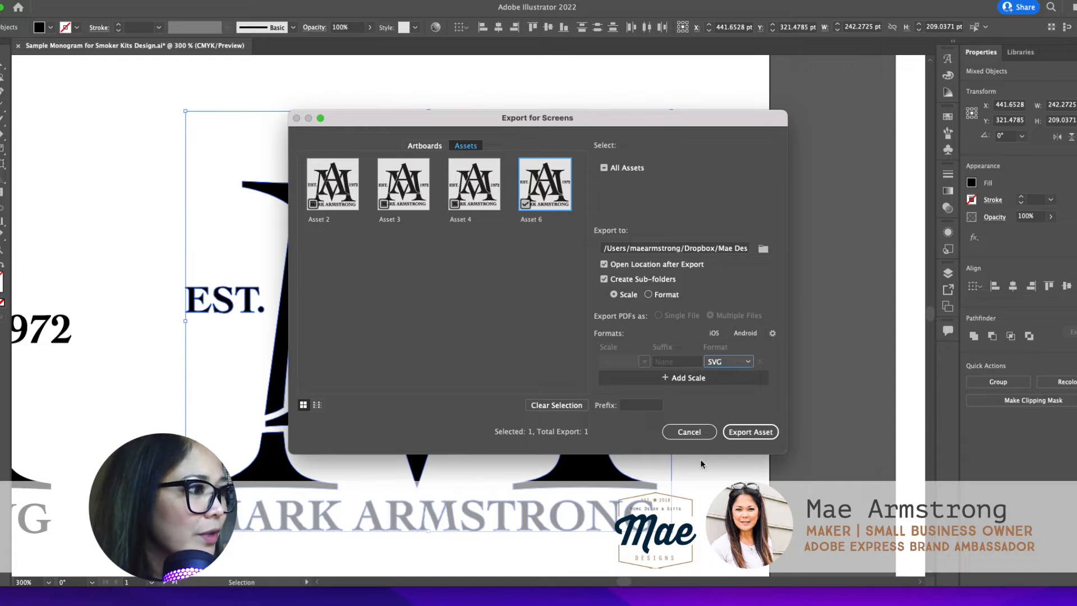
click(687, 433)
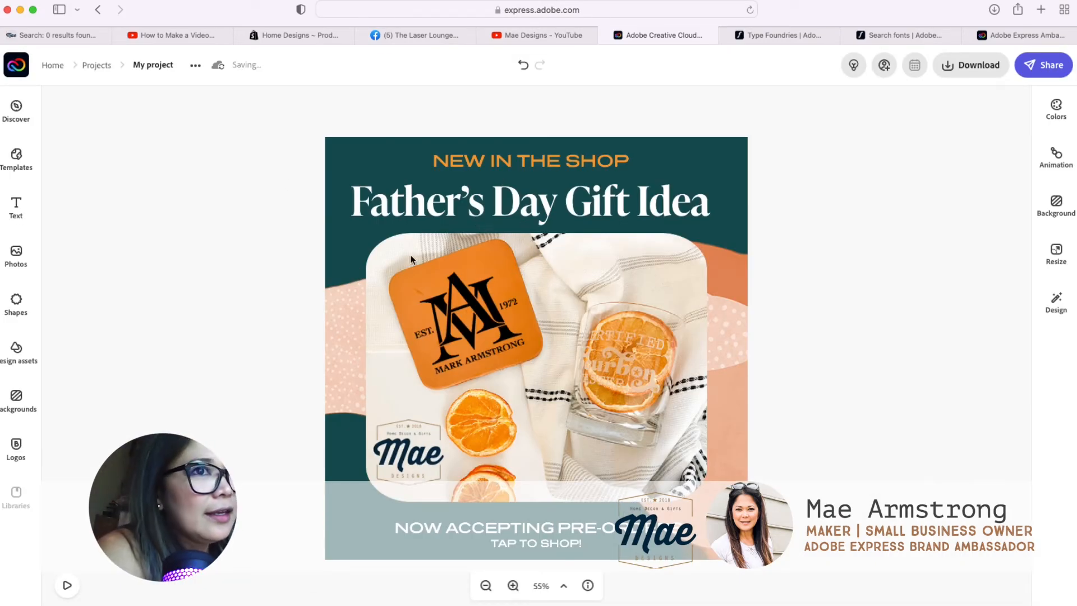
Step: In the Father's Day post in Adobe Express, delete the monogram on the coaster and select the product photo
click(474, 315)
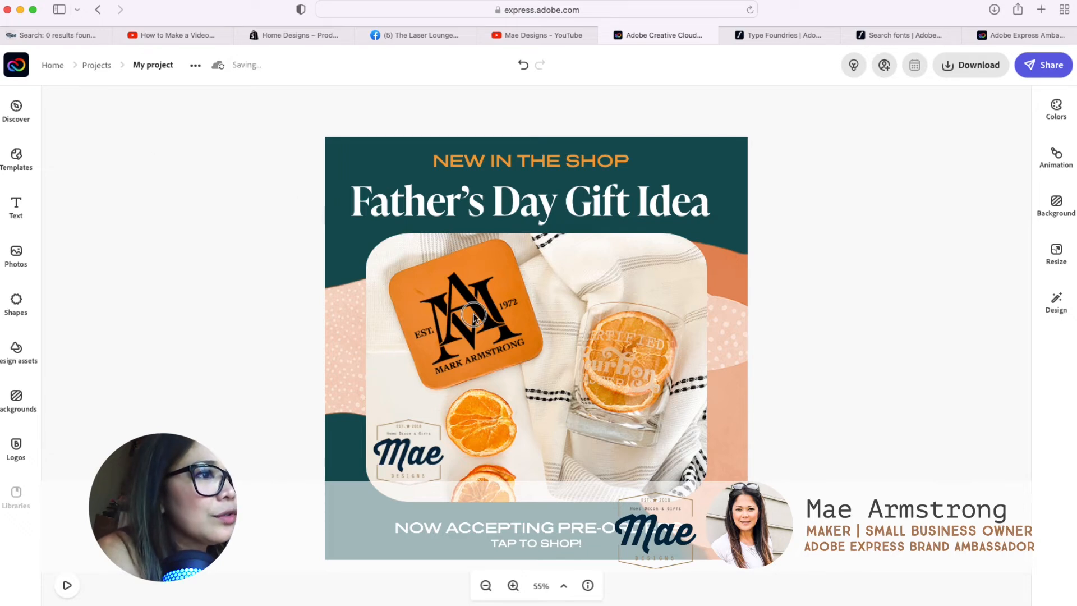
click(849, 218)
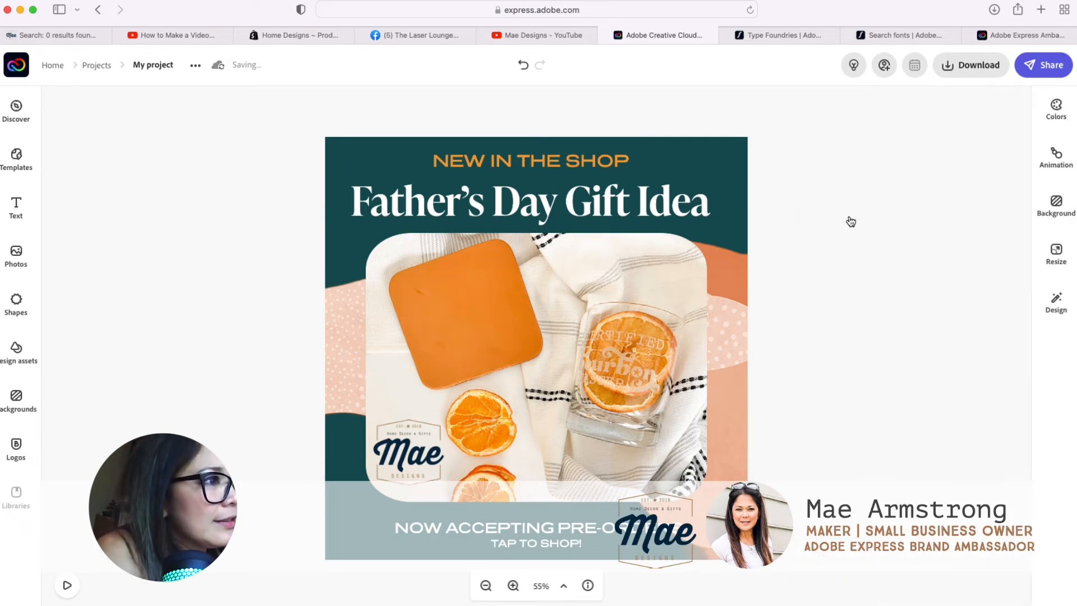
click(615, 268)
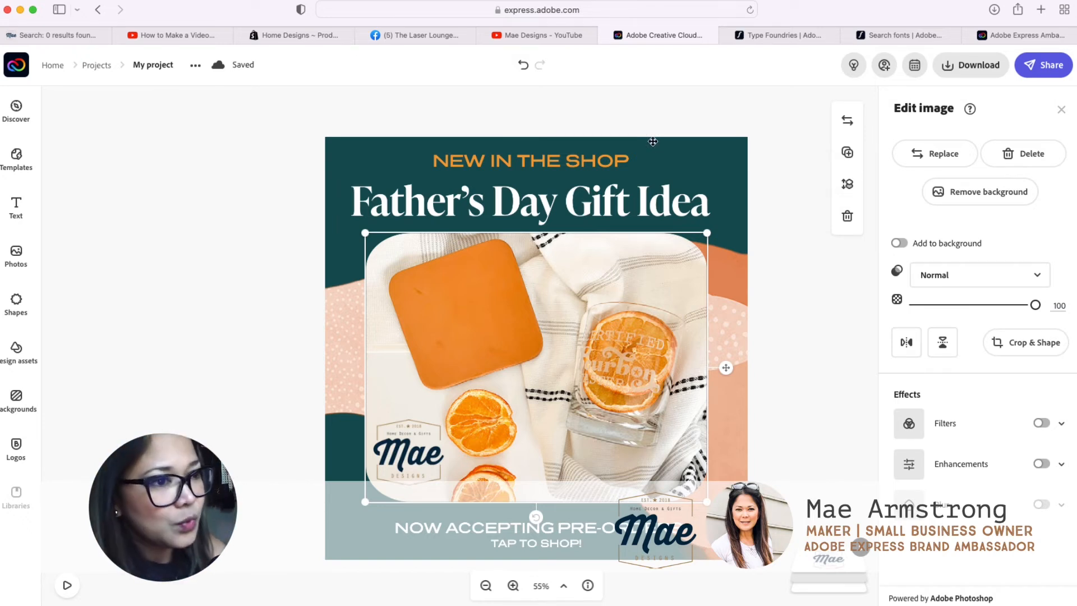
Step: Upload Asset 4.png from the 1x folder of the Illustrator design project as a new photo in the post
click(15, 255)
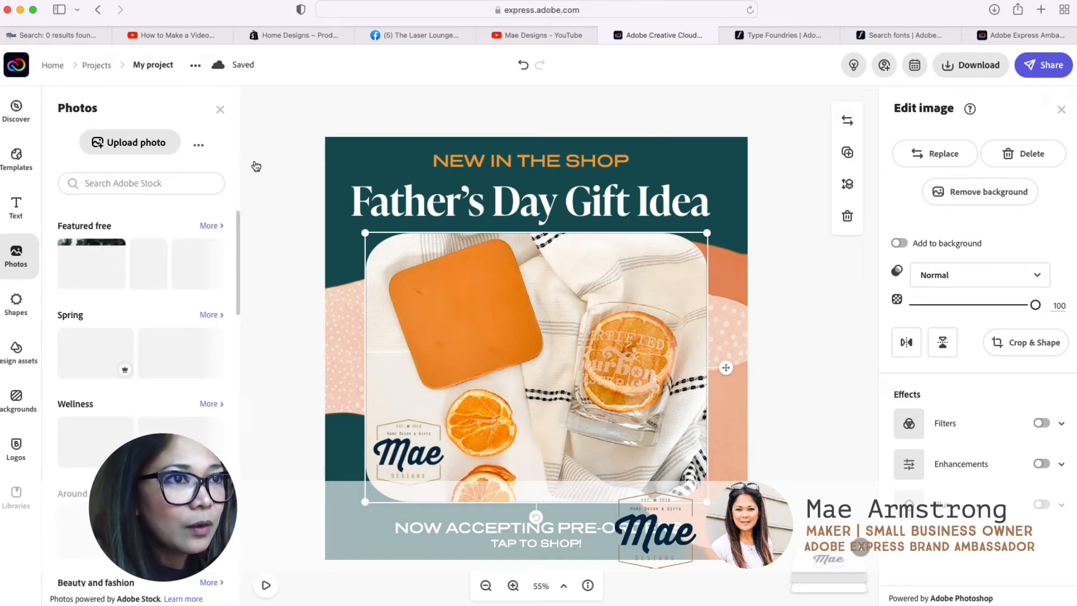
click(156, 147)
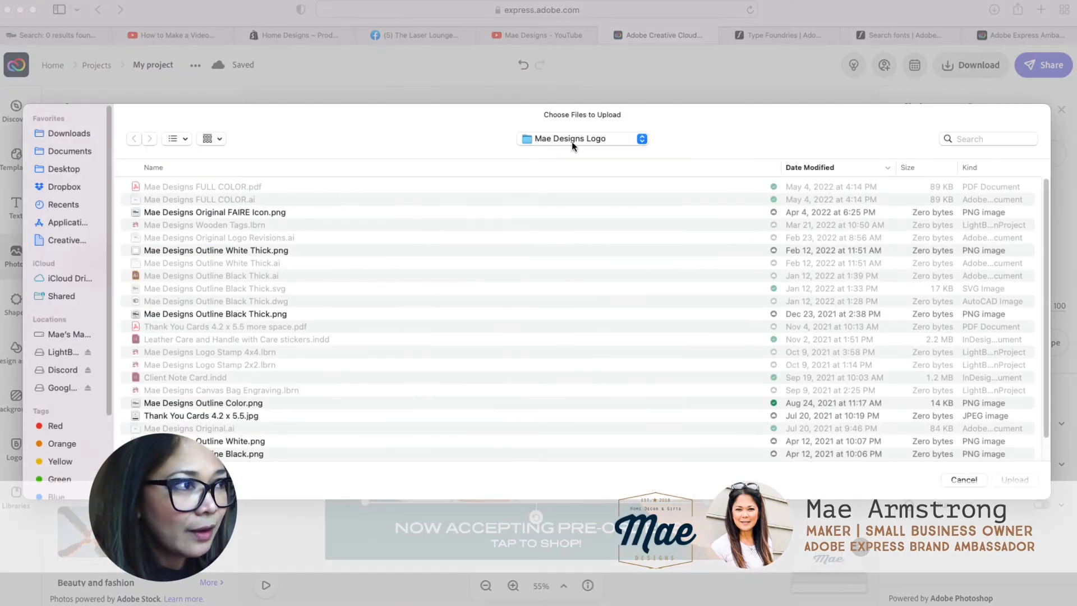
click(606, 280)
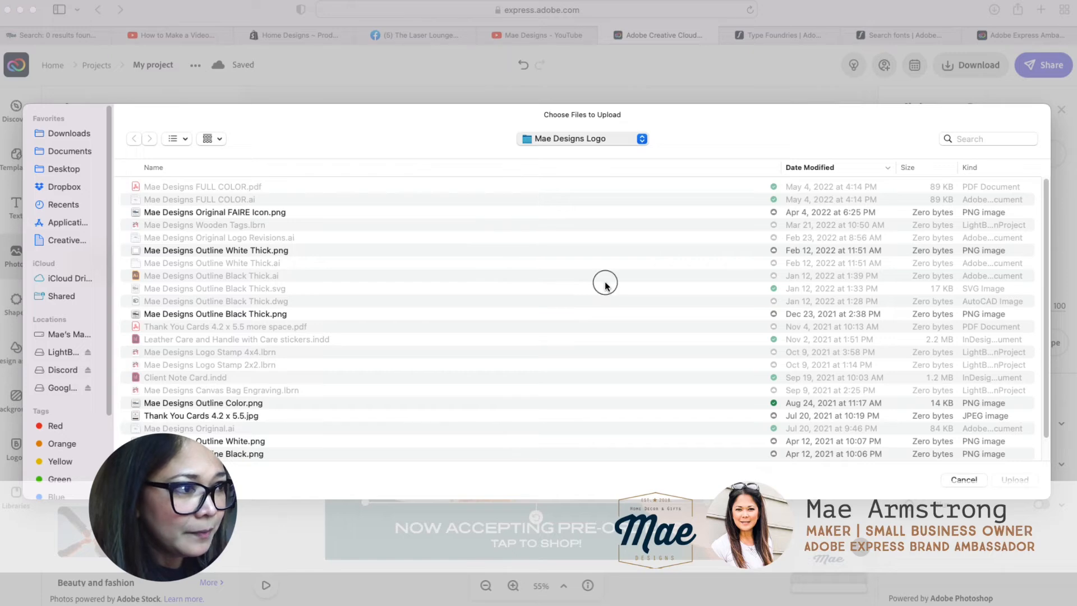
click(206, 217)
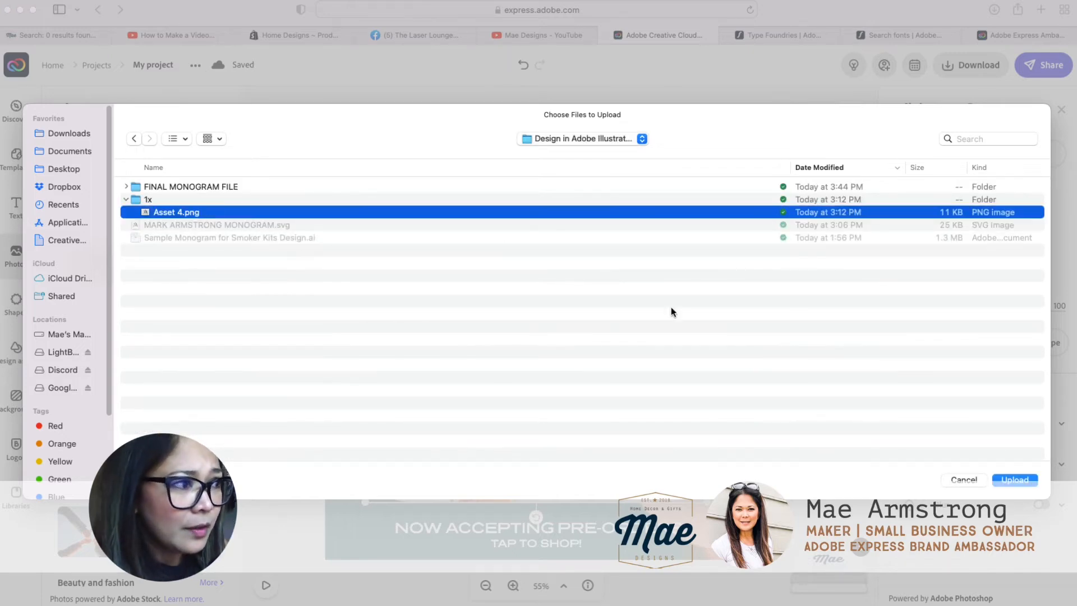
click(1031, 483)
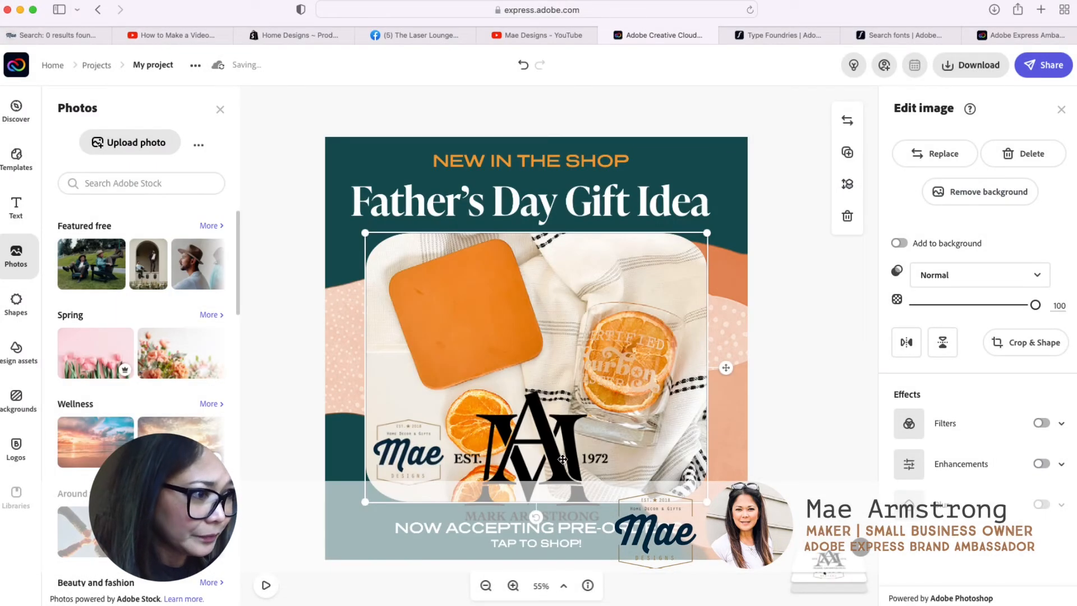
Step: Shrink the uploaded monogram, tilt it counterclockwise to match the orange coaster, place it centred on the coaster, and deselect it
drag(592, 461, 552, 372)
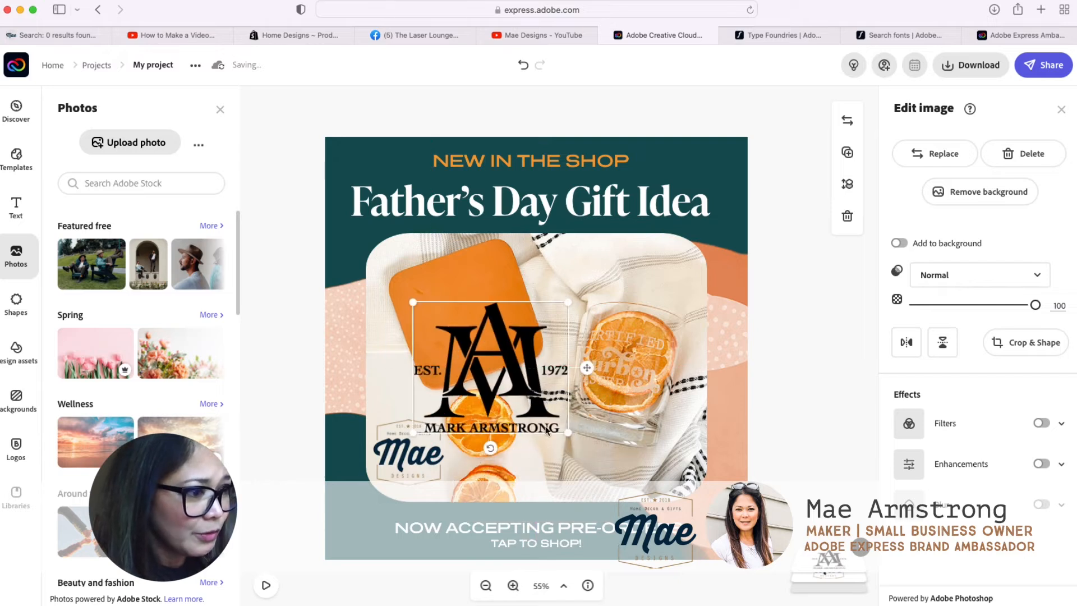
drag(568, 432, 535, 405)
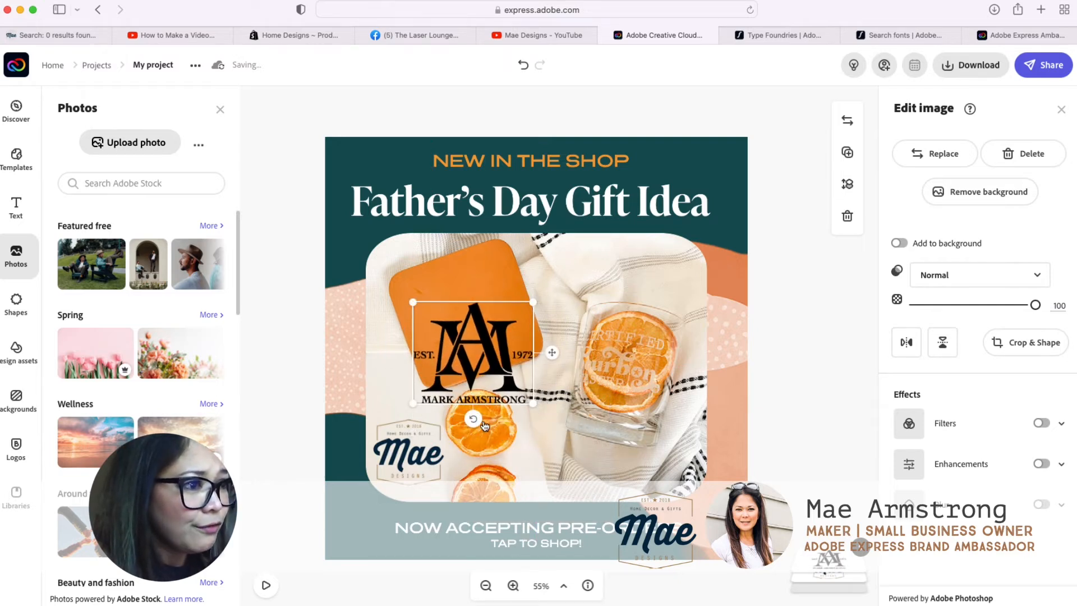
mouse_move(474, 421)
mouse_down()
mouse_move(519, 414)
mouse_move(493, 415)
mouse_up()
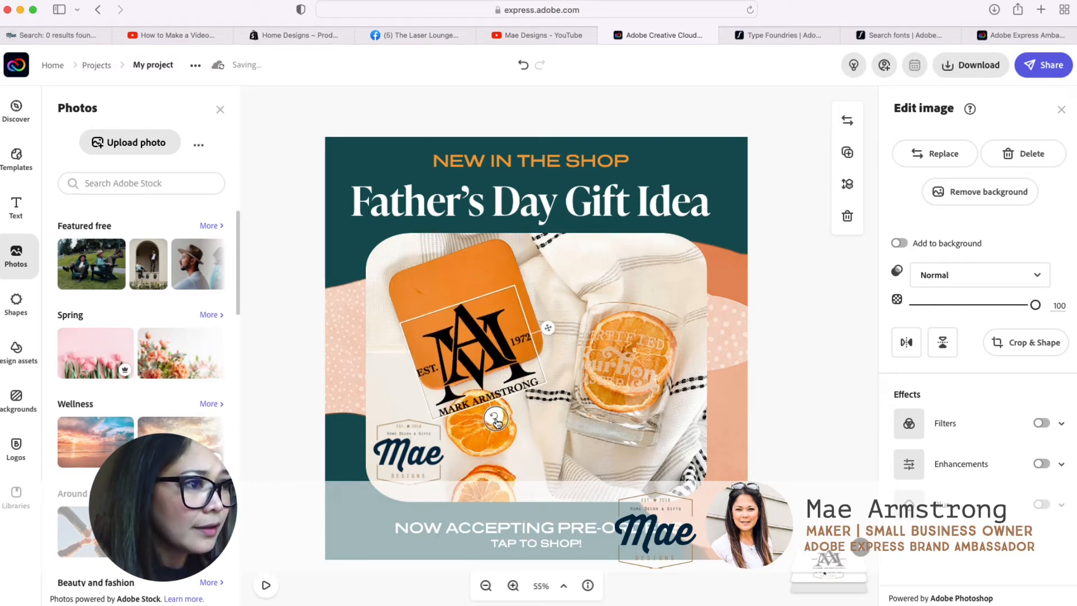
drag(448, 357, 468, 317)
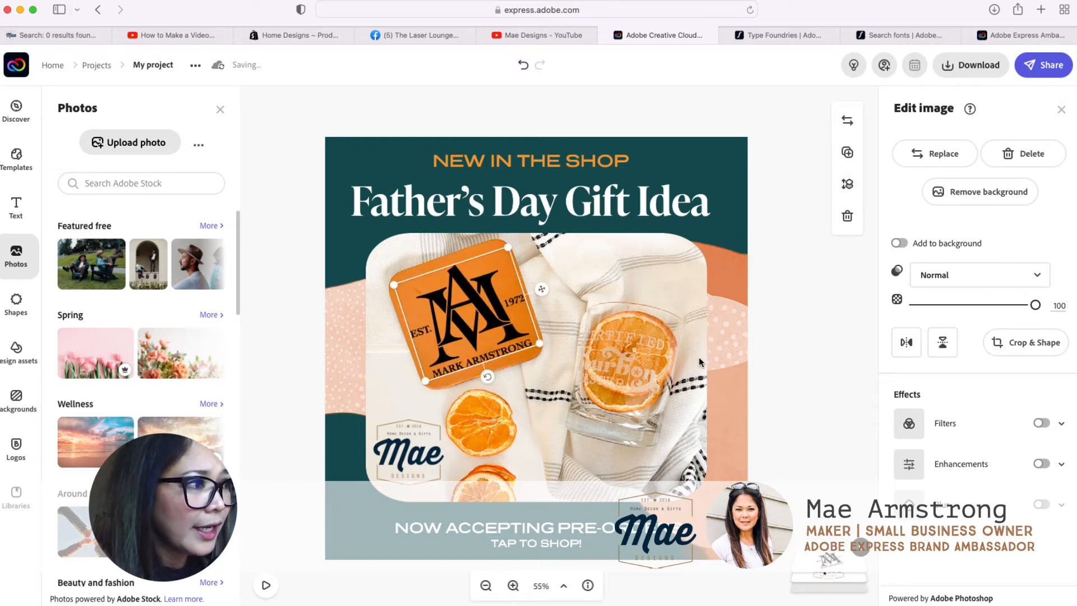
click(772, 368)
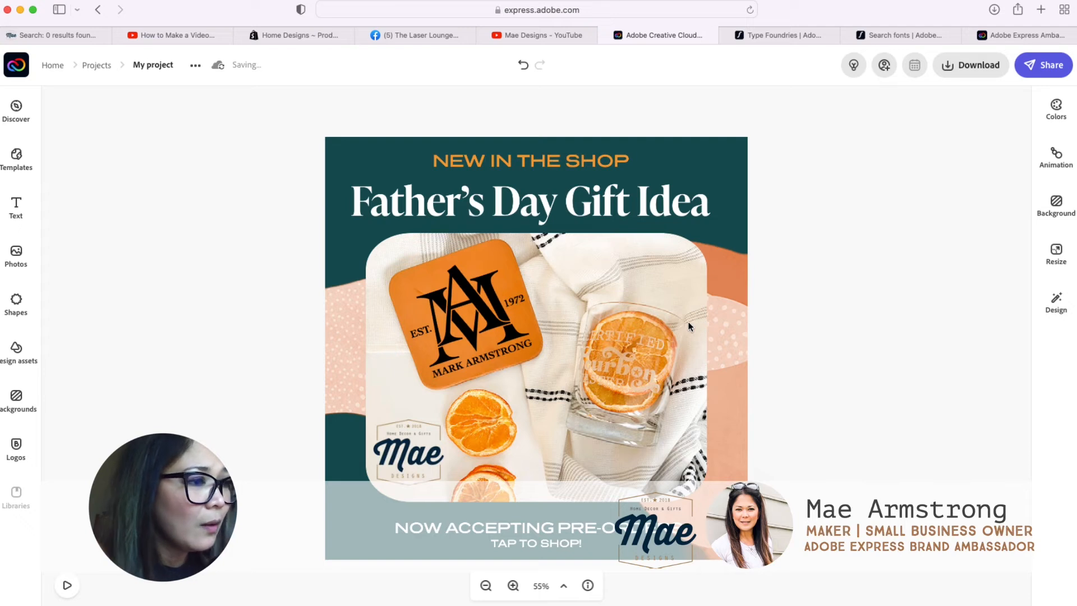
Step: Replace the small orange line above the heading, "NEW IN THE SHOP", with "NOW AVAILABLE!"
click(588, 196)
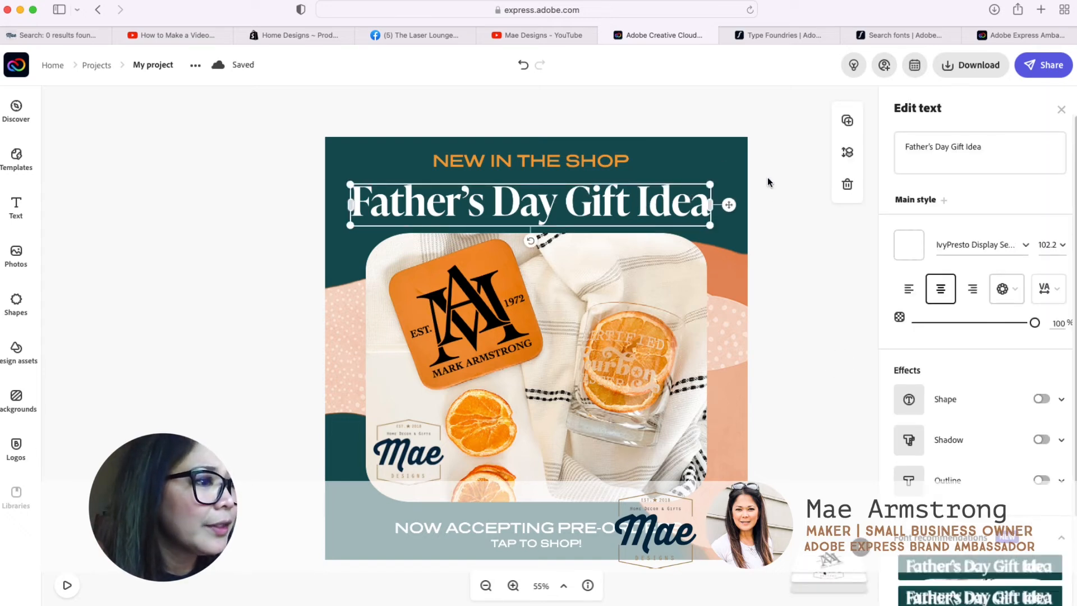
click(536, 161)
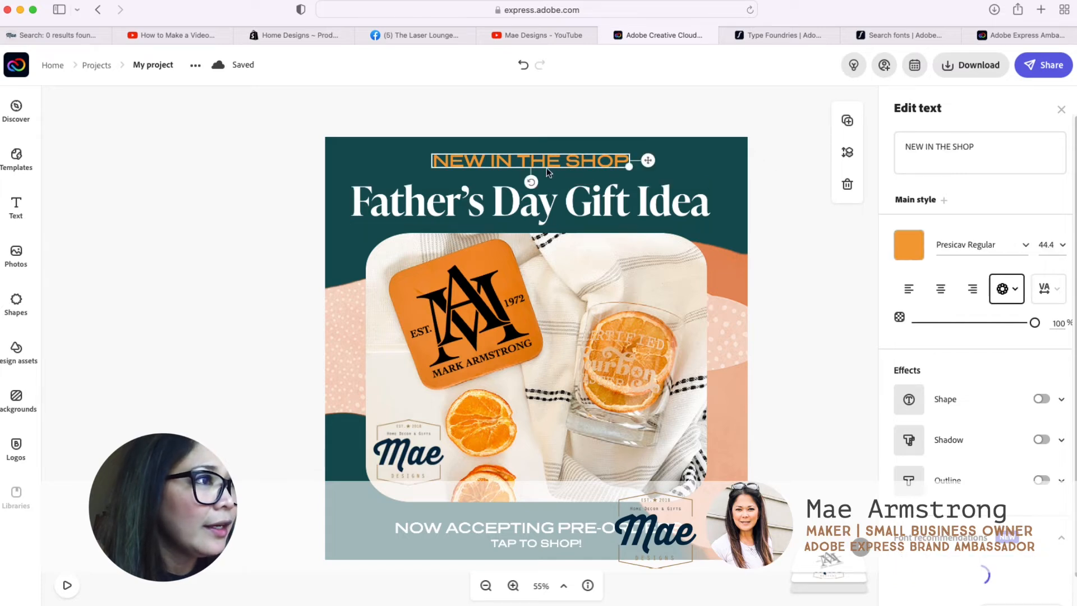
click(924, 149)
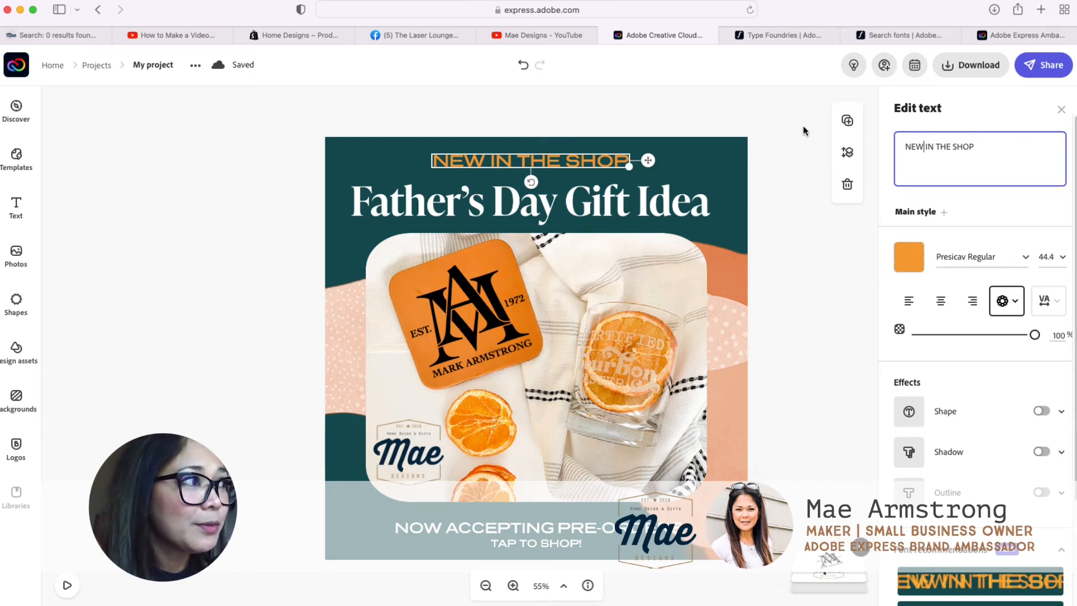
triple_click(942, 147)
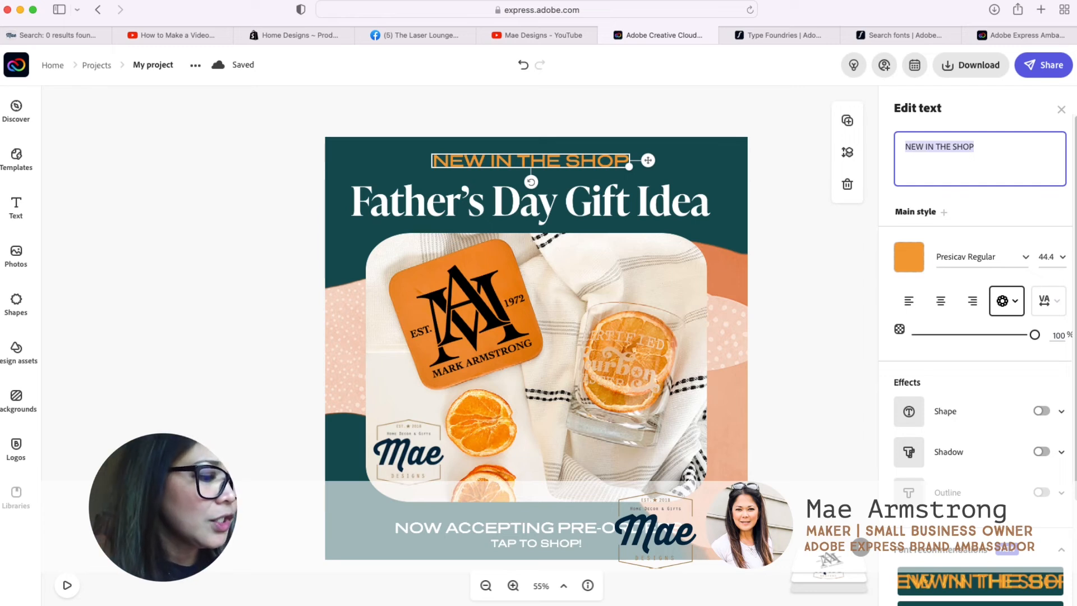
text(NOW )
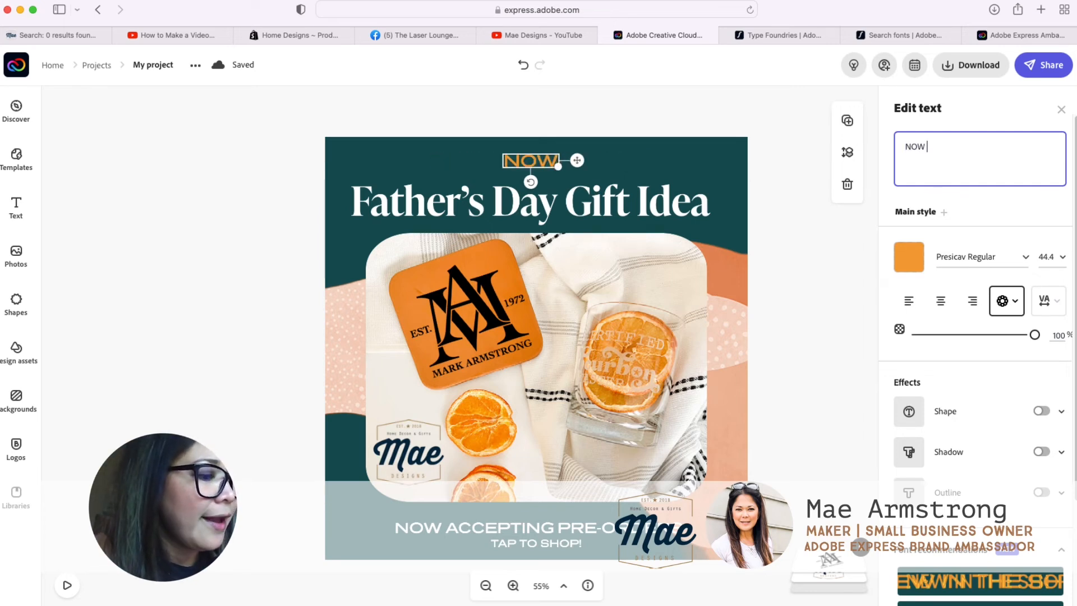
text(AVAILAB)
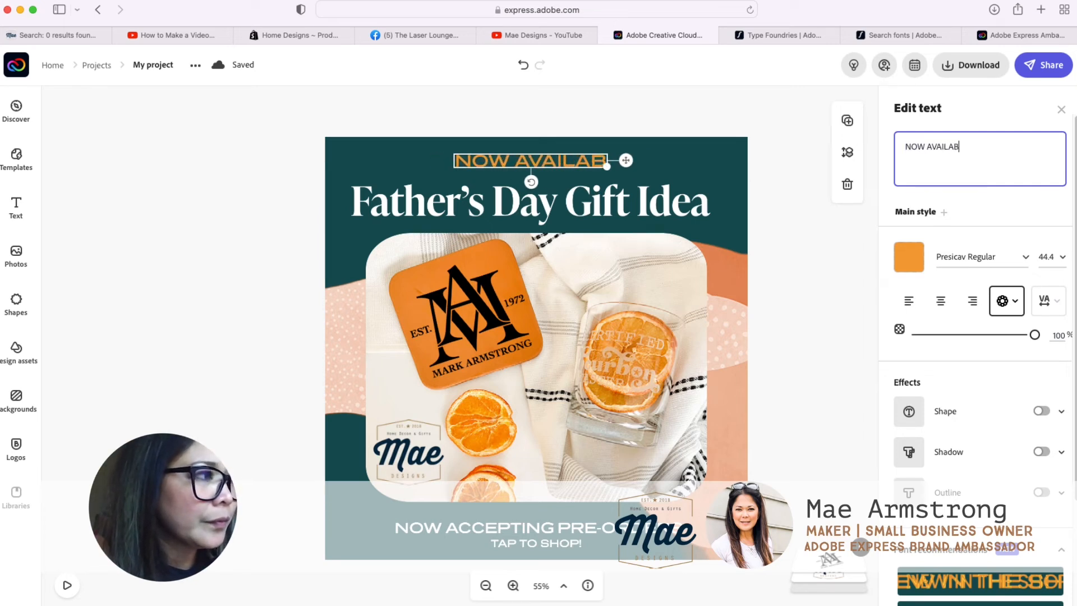
text(LE!)
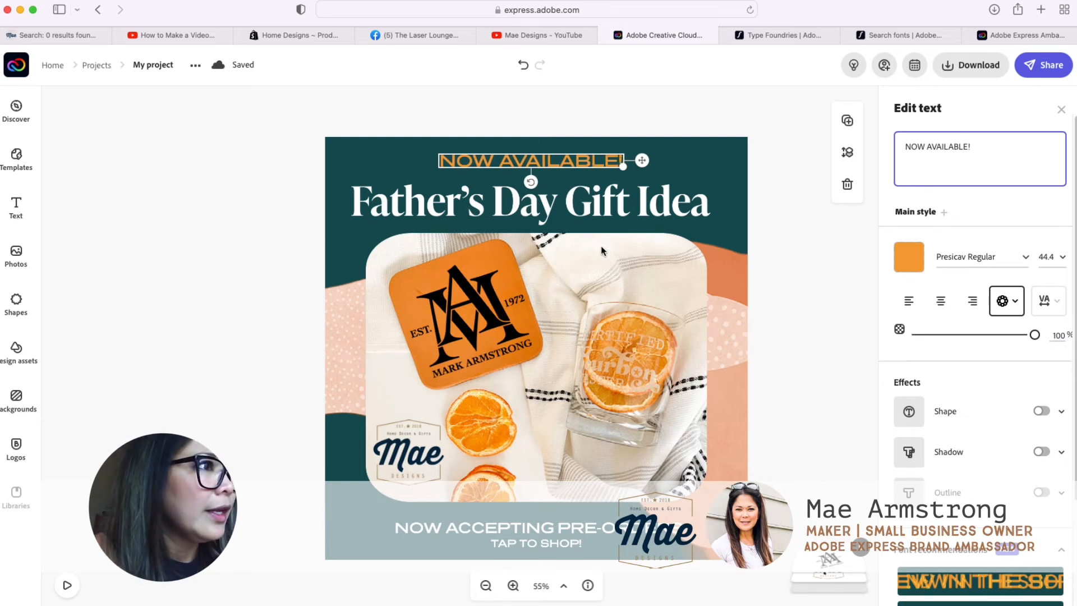
Step: Change the main heading to "Father's Day Gift Ideas" and clear the selection
click(626, 227)
click(947, 147)
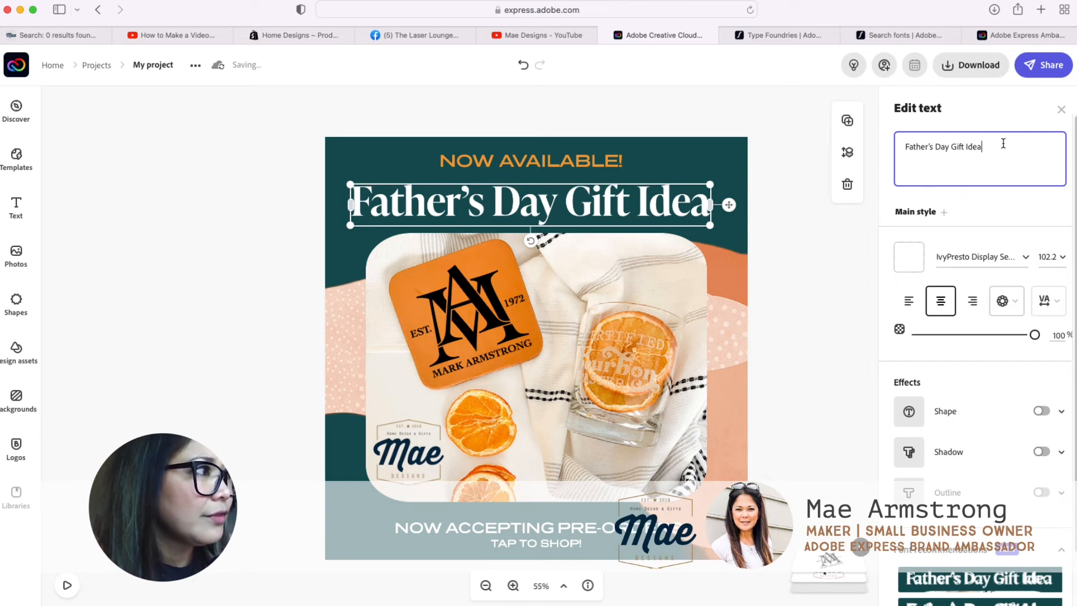
text(S)
key(BackSpace)
text(s)
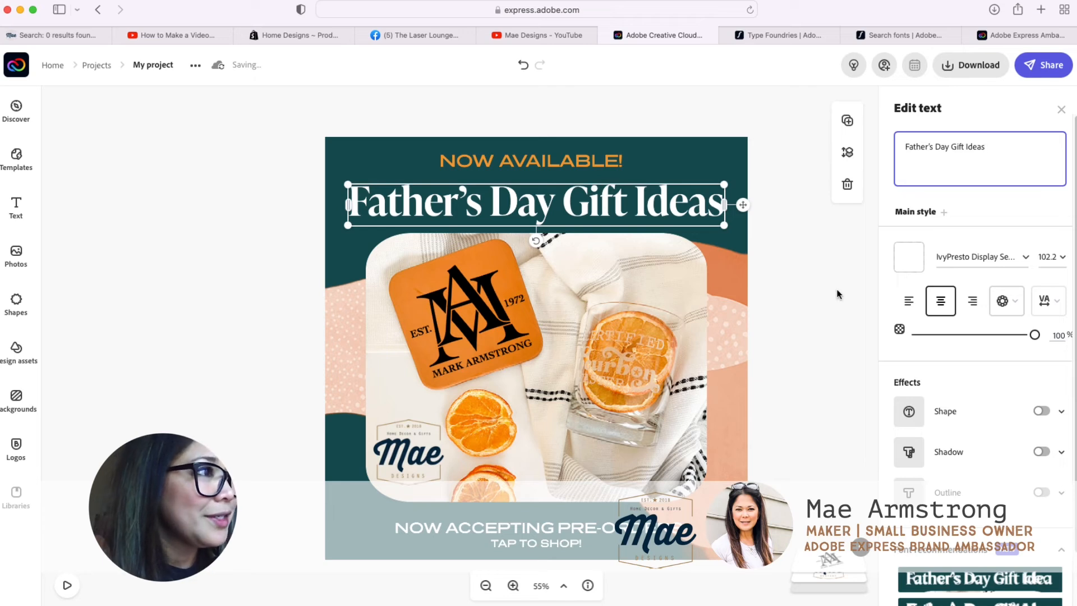
click(808, 271)
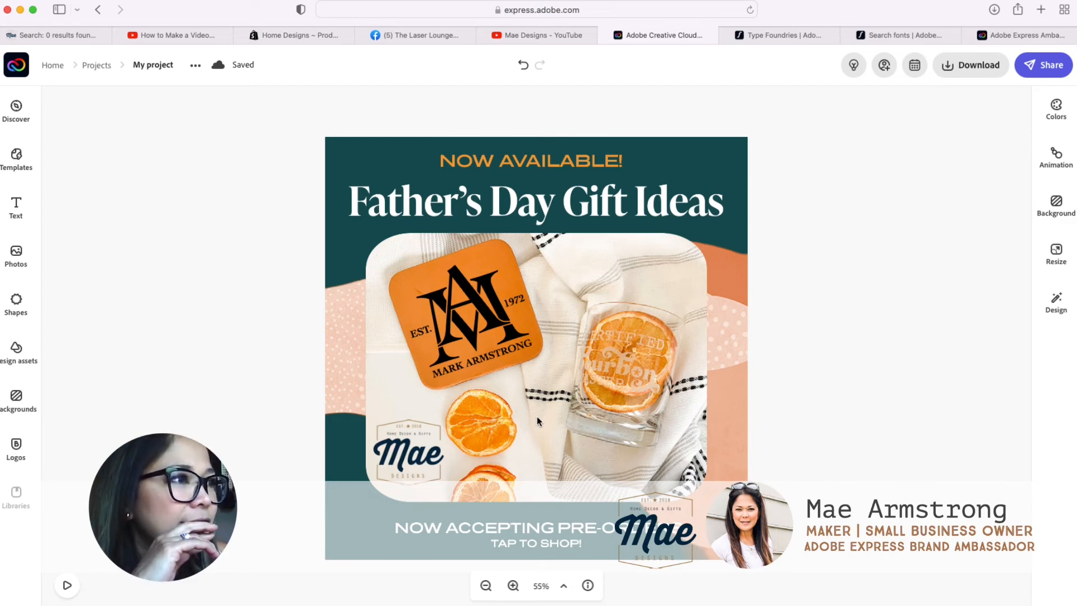
Step: Replace the "Now Accepting Pre-orders" line below the photo with "Shop Online Now!"
click(425, 458)
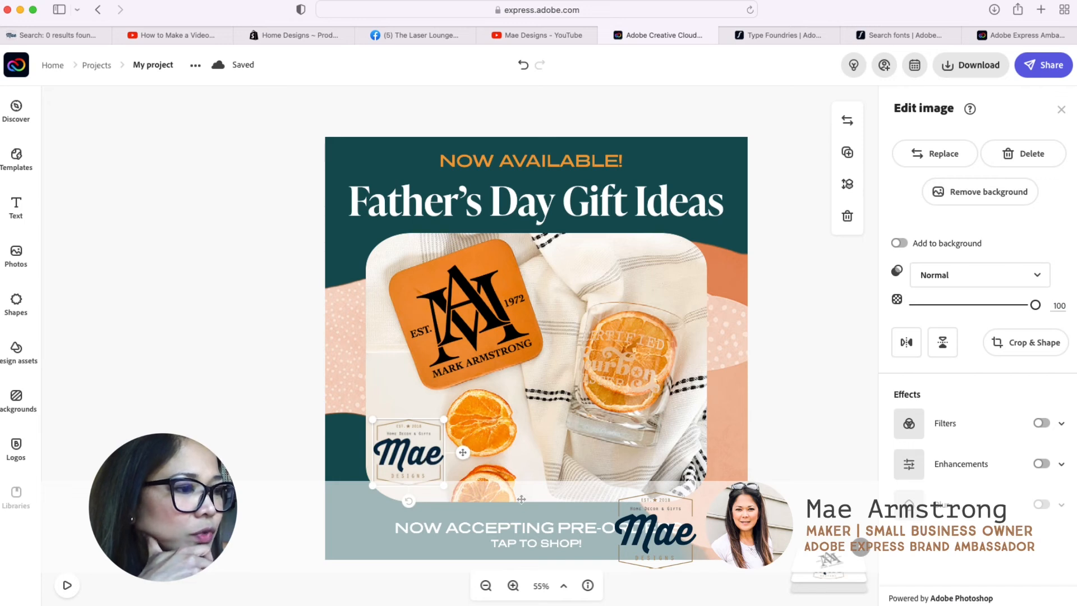
click(540, 533)
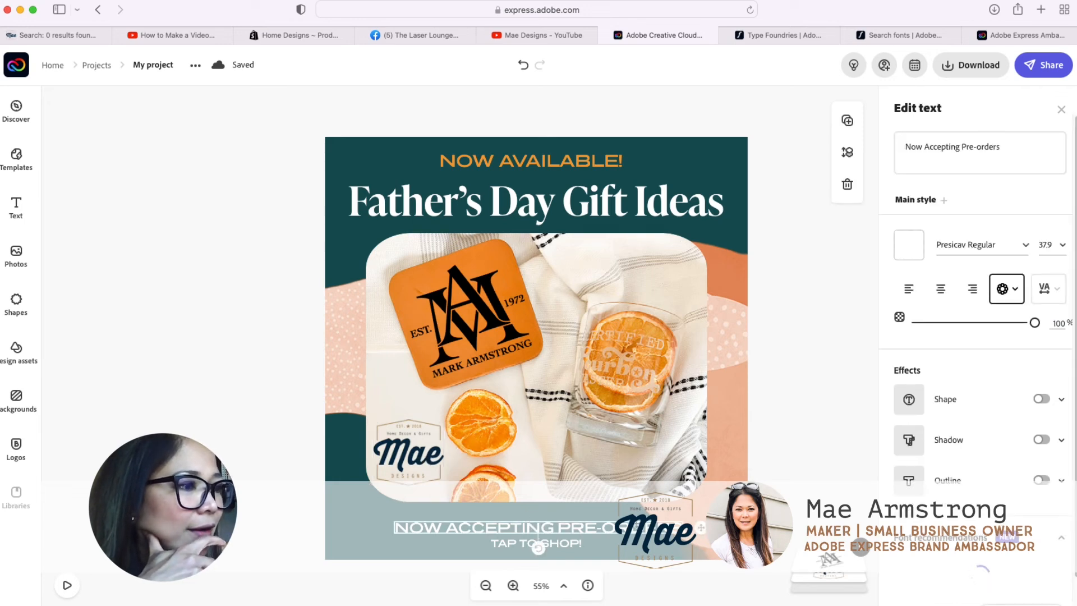
click(925, 148)
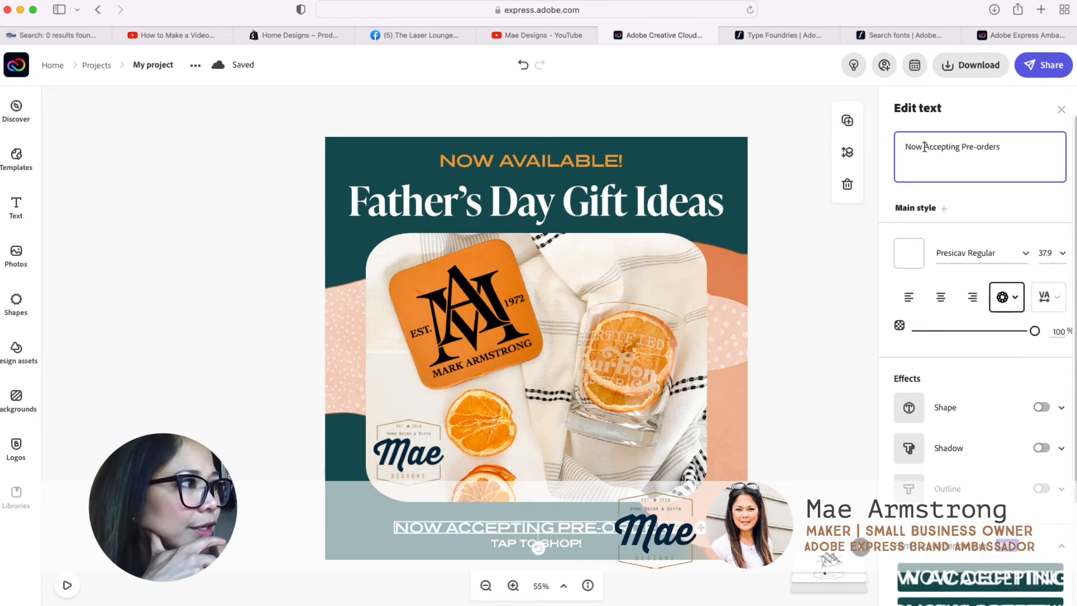
key(super+a)
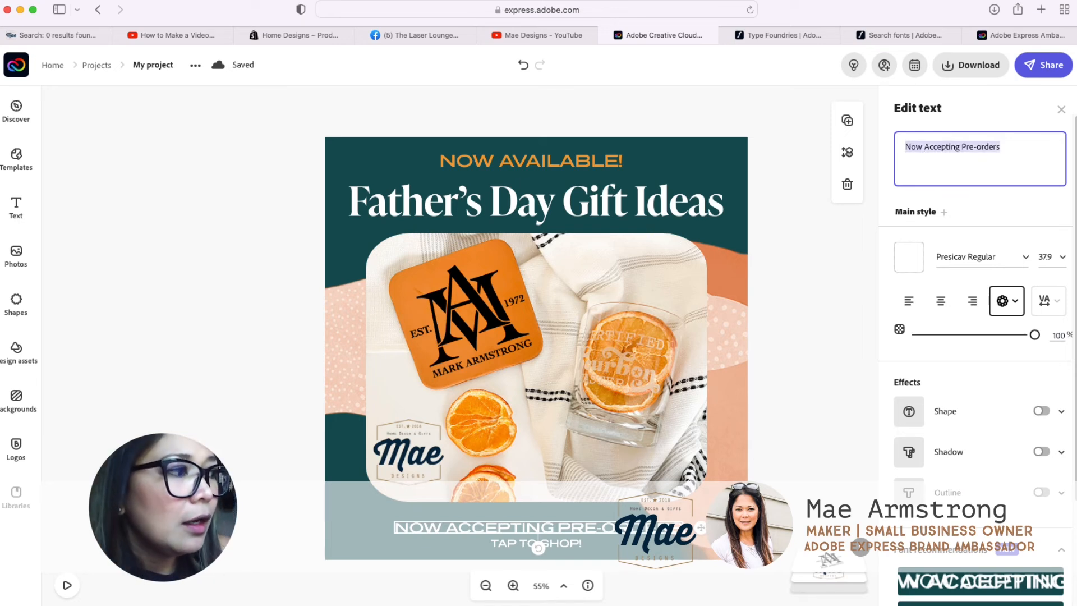
text(Shop)
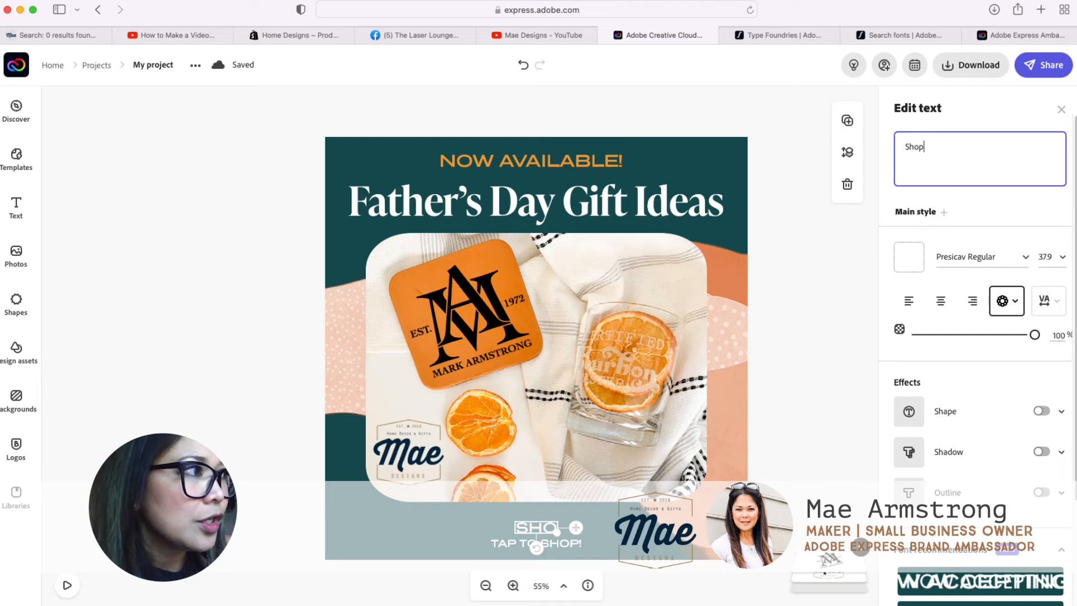
text( Online )
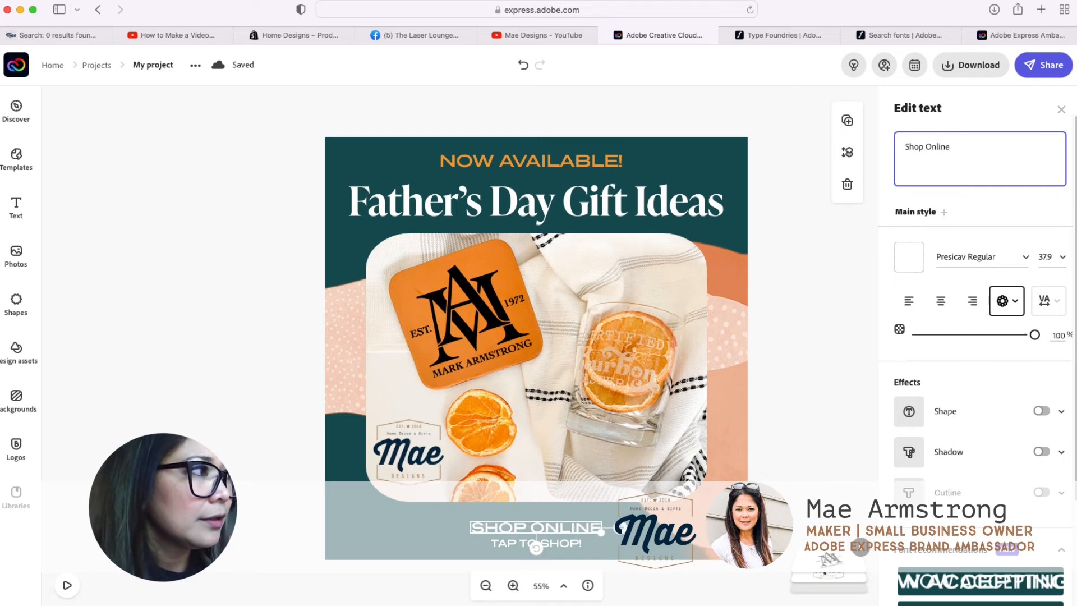
text(Now!)
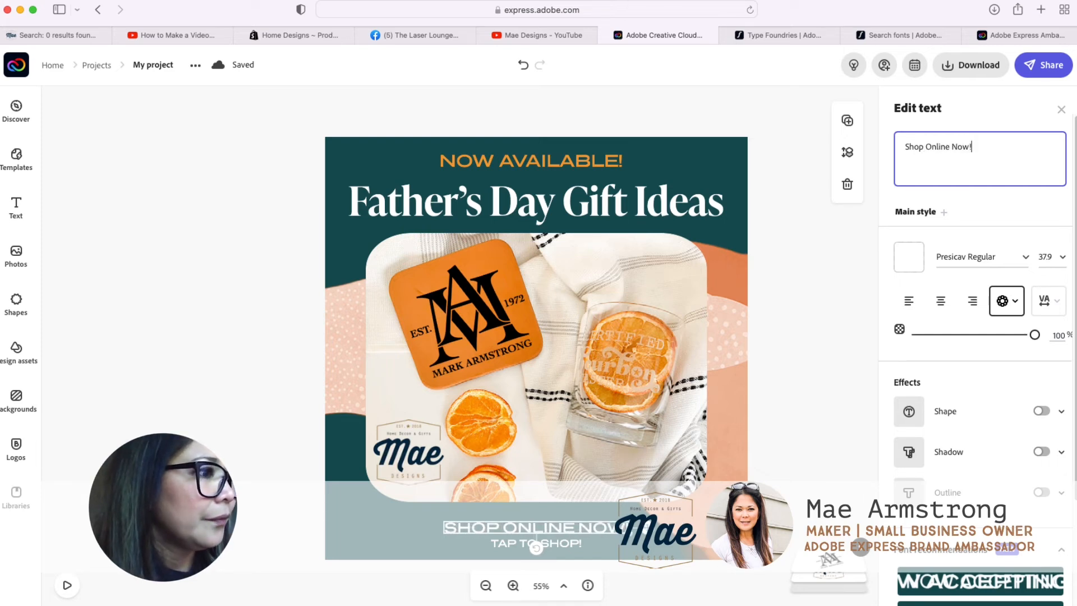
Step: Clear the text selection and delete the "TAP TO SHOP!" line beneath "Shop Online Now!"
click(776, 415)
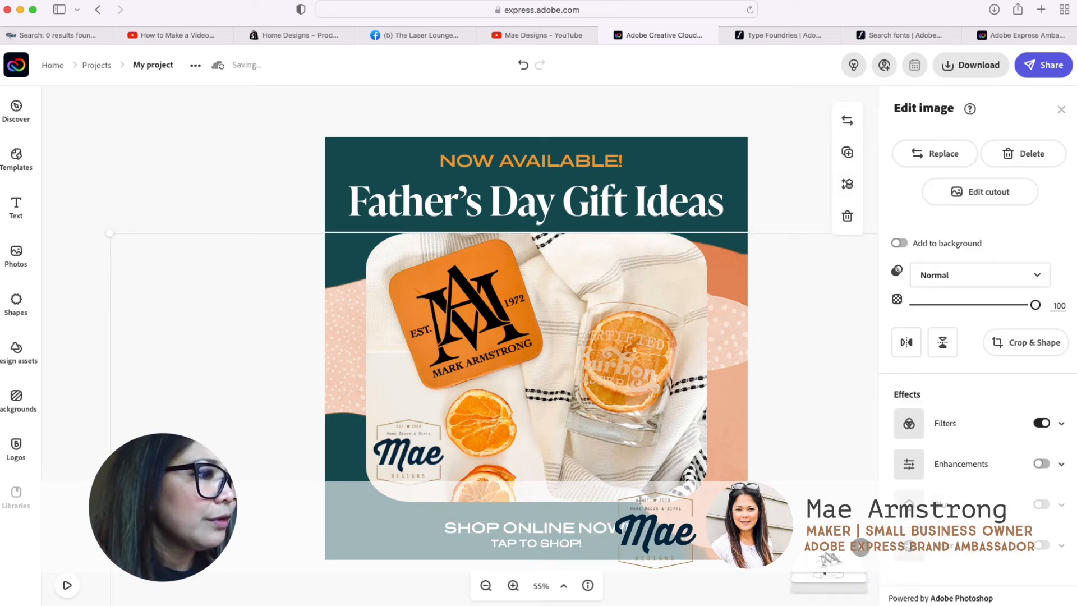
click(561, 543)
click(848, 184)
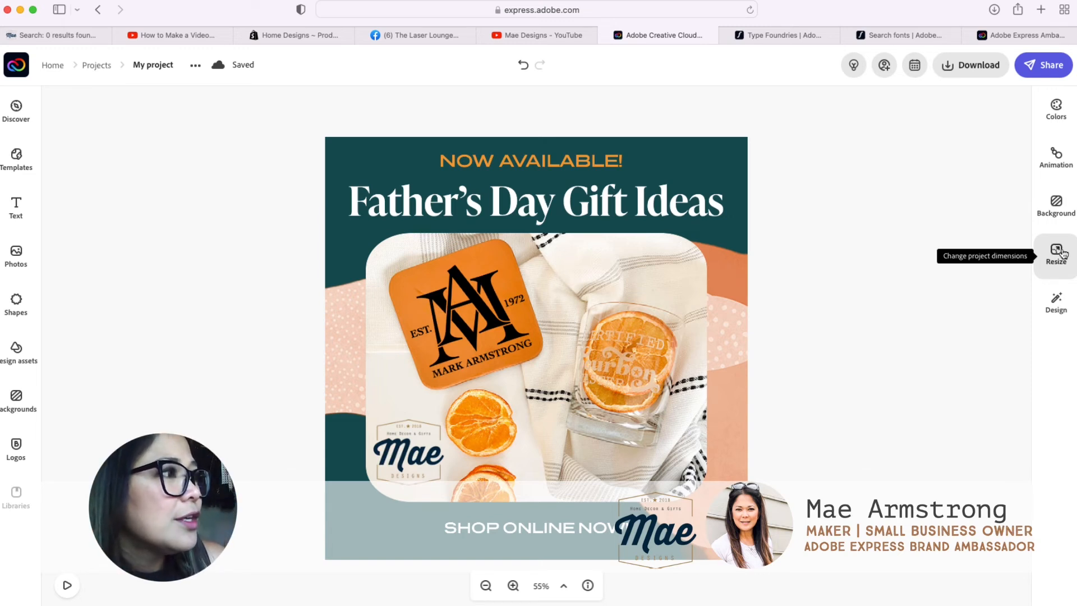
Step: Resize the project to the Instagram story format, 1080 x 1920
mouse_move(852, 6)
mouse_down()
mouse_move(799, 7)
mouse_move(848, 6)
mouse_up()
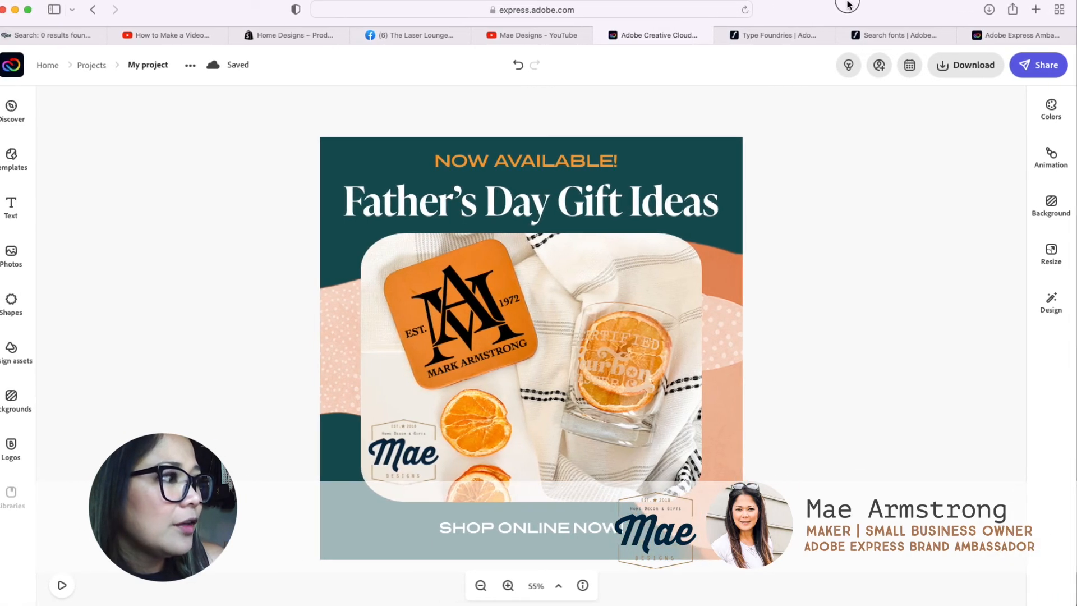
click(1052, 255)
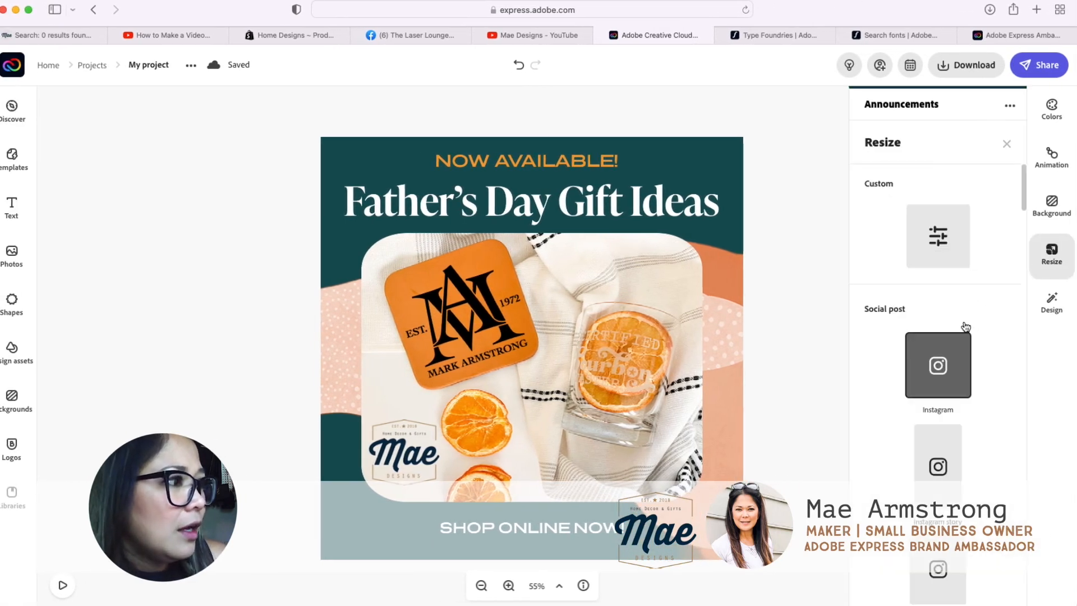
scroll(963, 326, down, 3)
scroll(974, 332, down, 2)
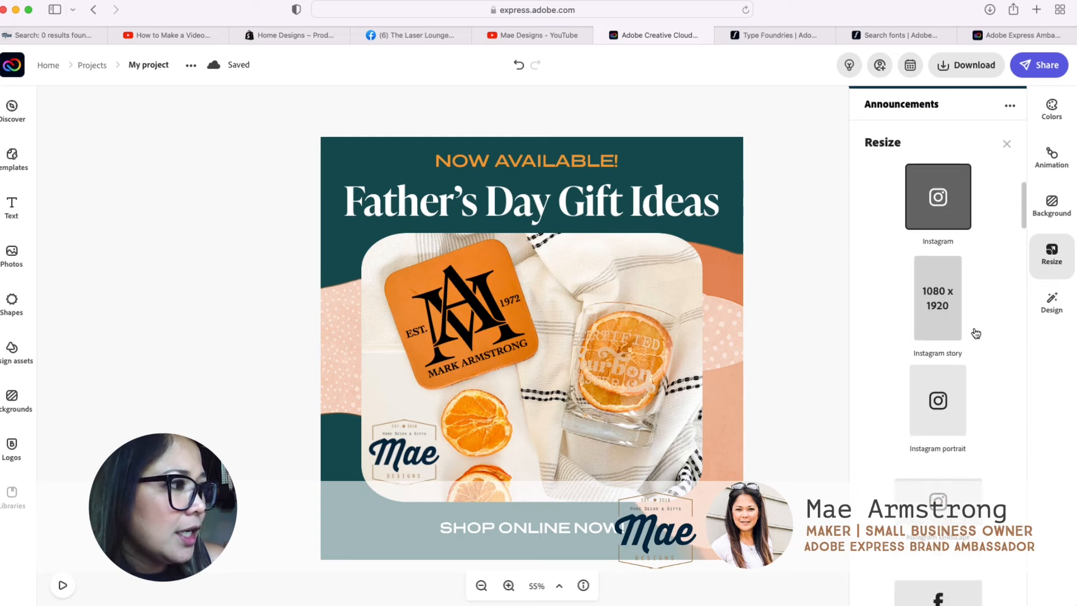
scroll(976, 333, up, 3)
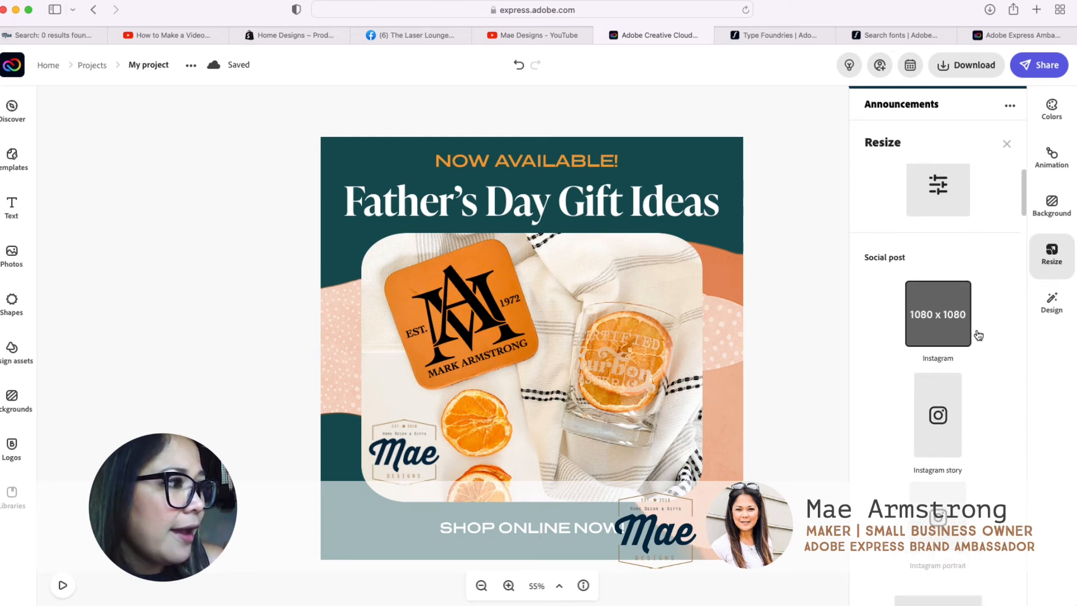
scroll(976, 336, down, 2)
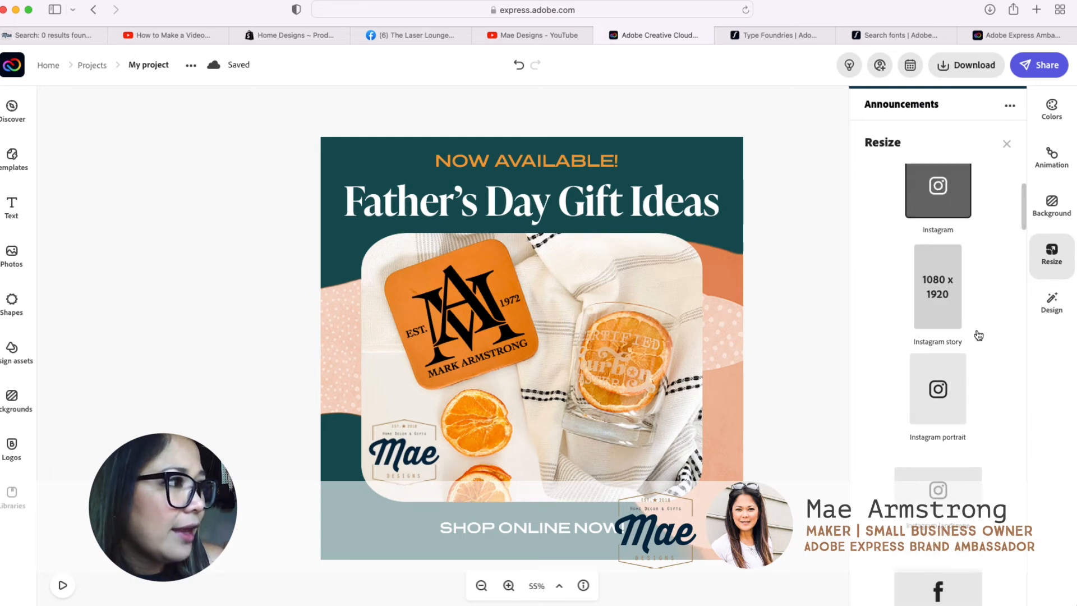
click(938, 303)
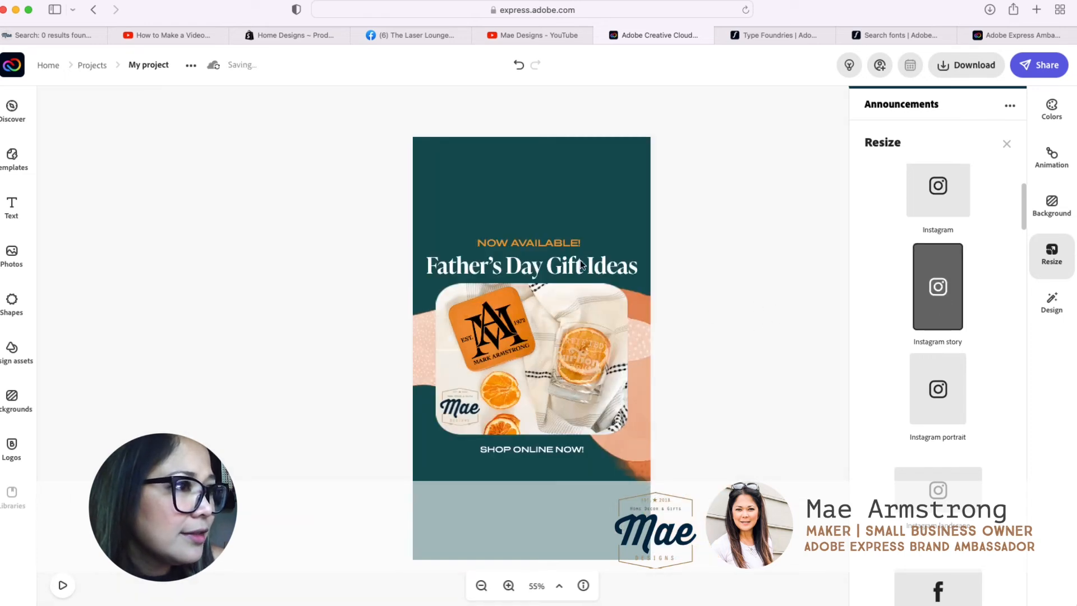
Step: Enlarge "NOW AVAILABLE!" to about 278 so it wraps onto two lines, and centre it near the page's upper edge
click(560, 241)
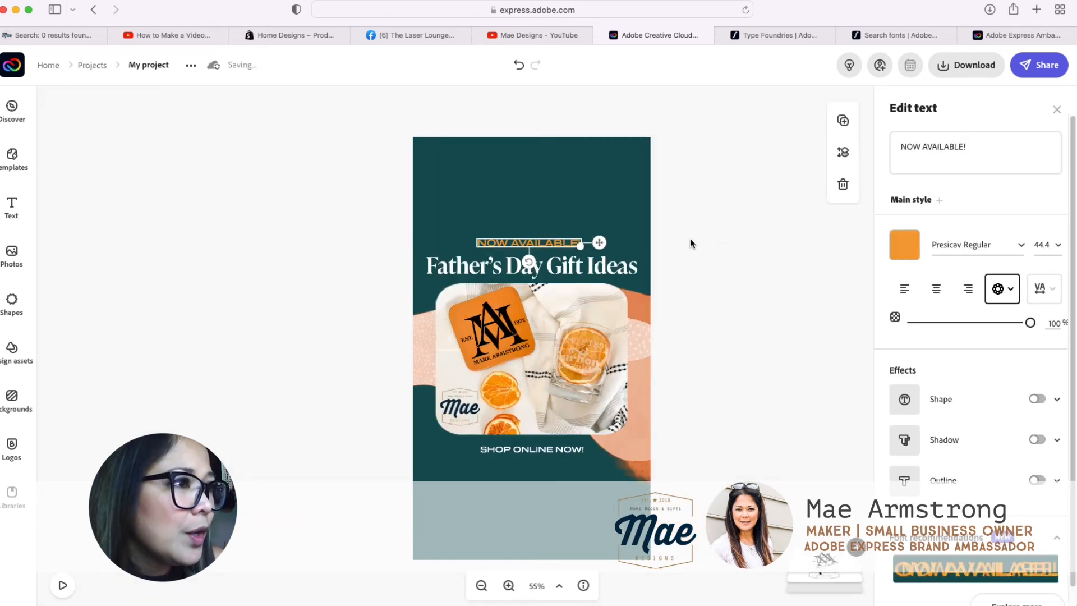
drag(550, 244, 628, 230)
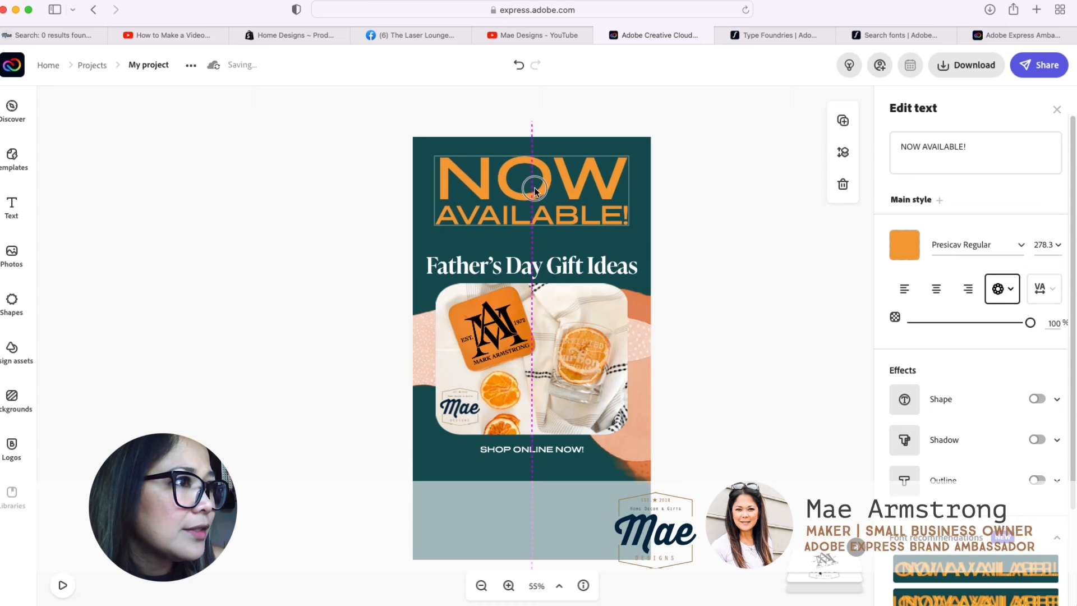
click(740, 235)
Step: Move the "Father's Day Gift Ideas" heading up beneath "AVAILABLE!" and place "Shop Online Now!" near the page's lower edge
drag(568, 263, 590, 246)
click(720, 308)
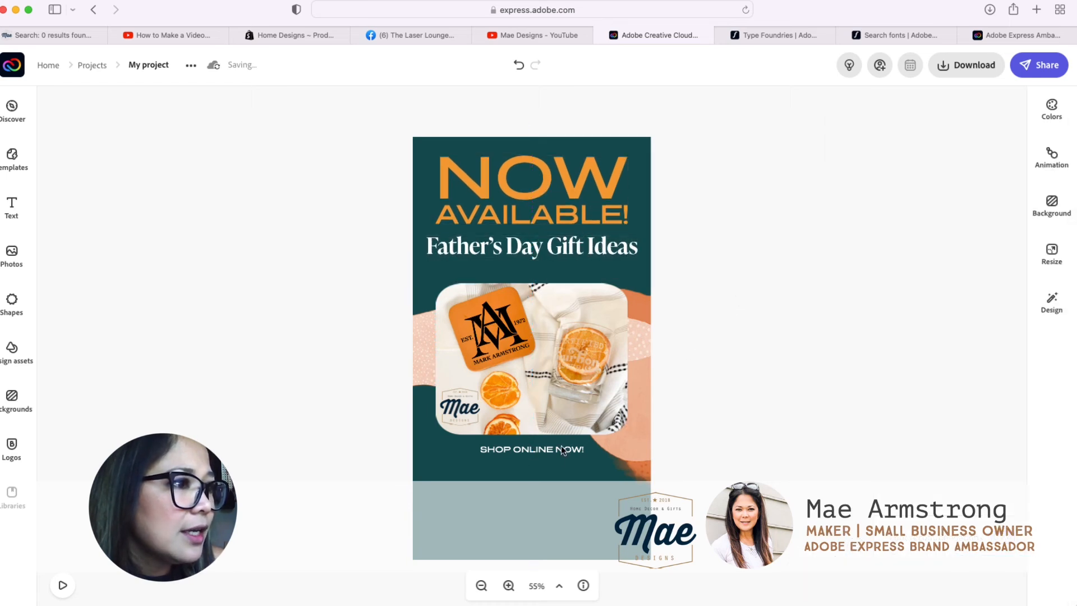
drag(566, 447, 554, 537)
click(753, 375)
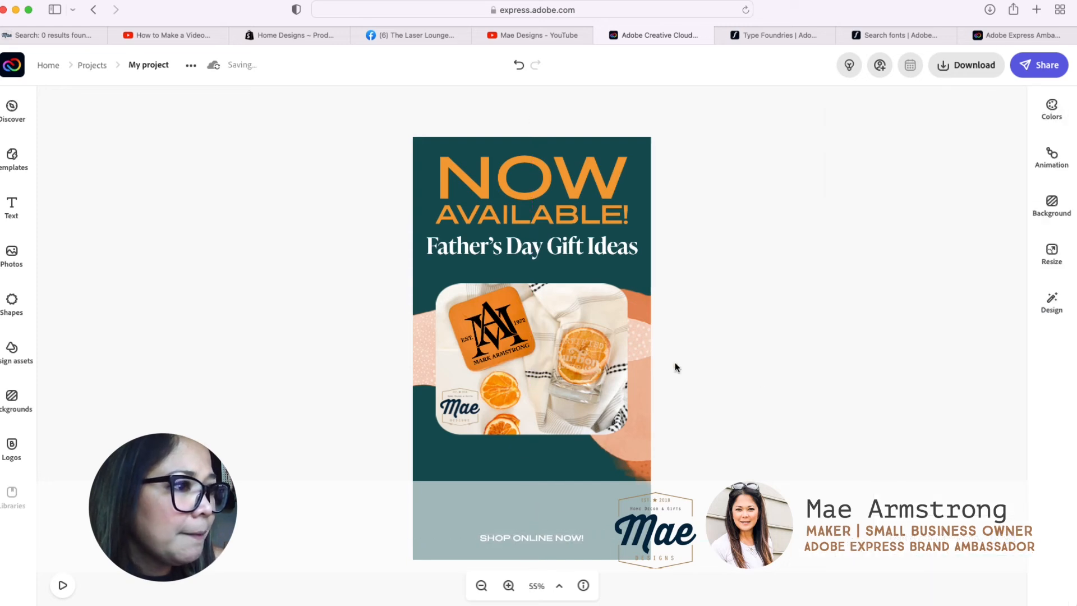
Step: Search the shapes for "arrow" and add the circled upward chevron to the design
click(12, 300)
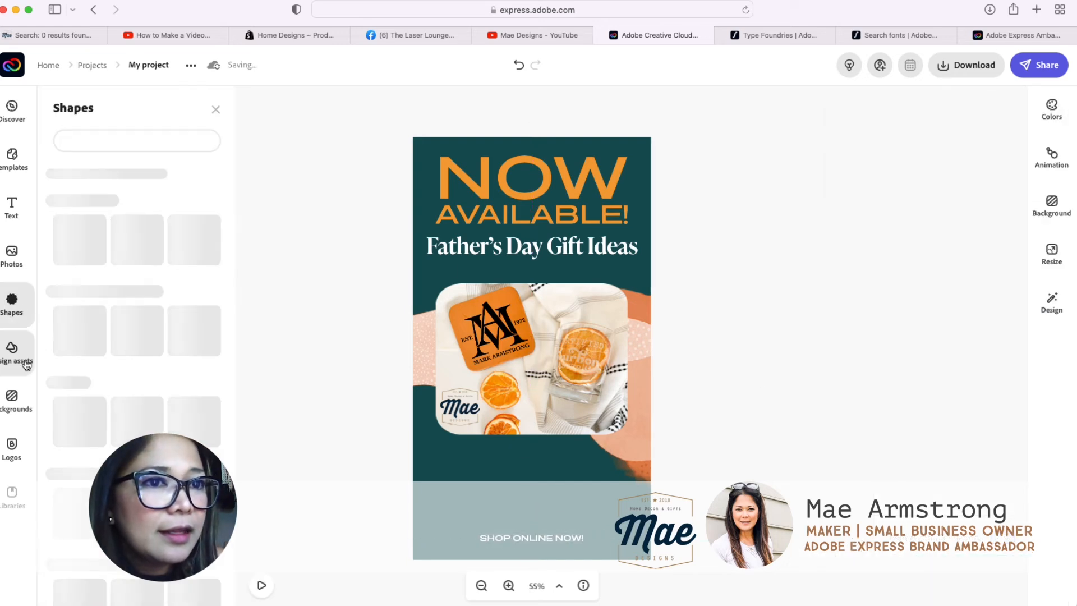
click(12, 348)
click(37, 307)
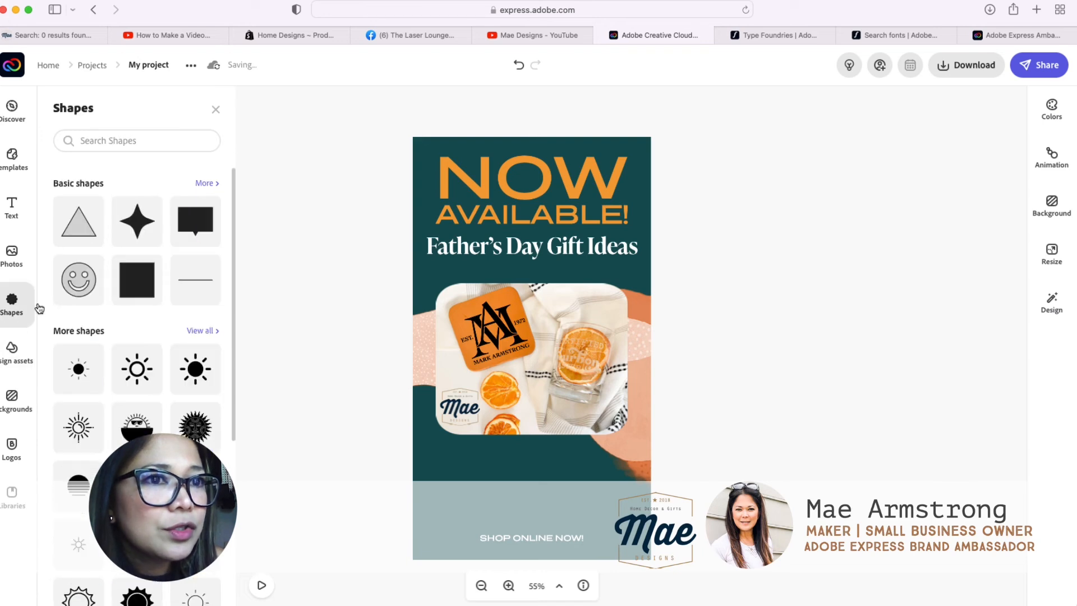
click(130, 144)
text(ar)
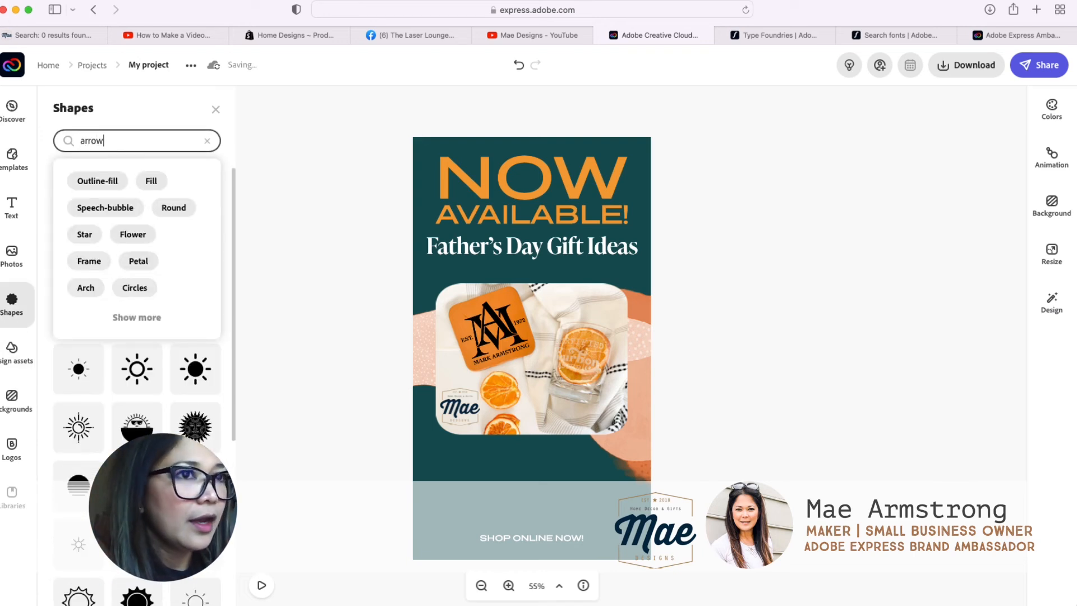
text(row)
key(Return)
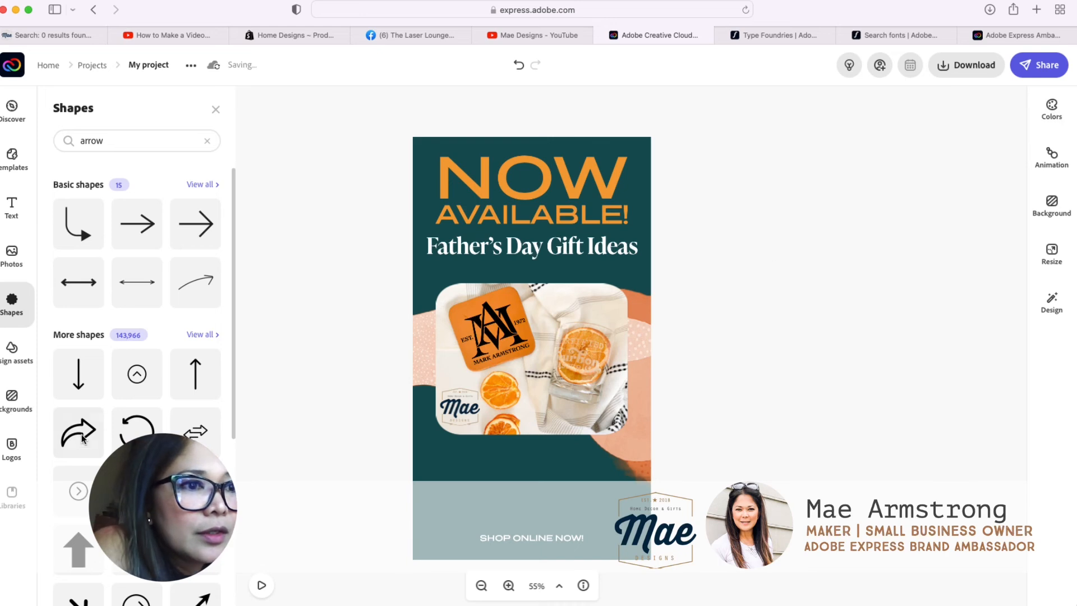
scroll(83, 439, down, 3)
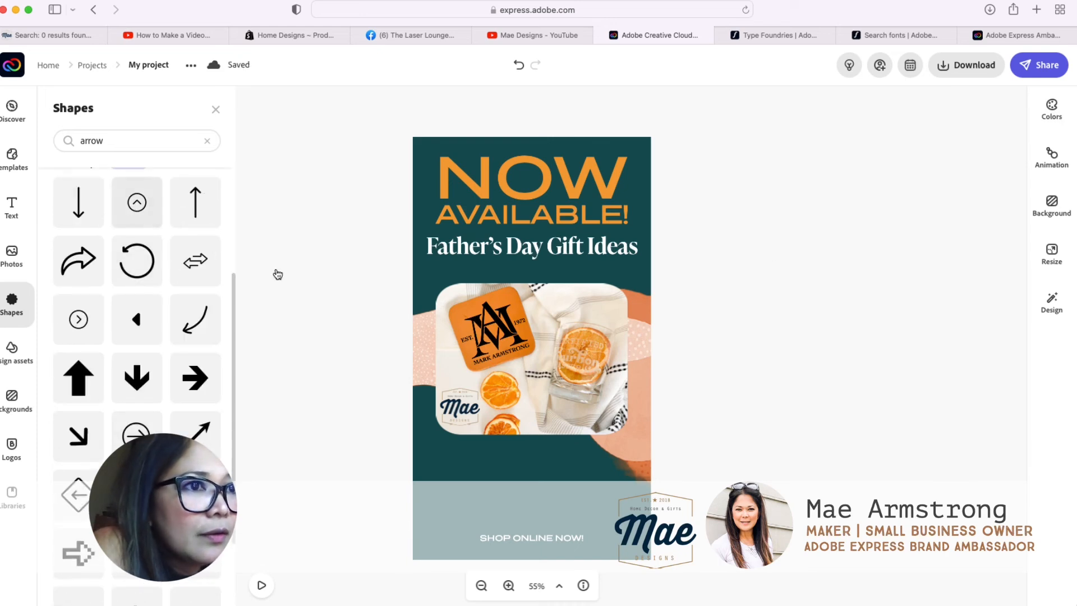
click(129, 218)
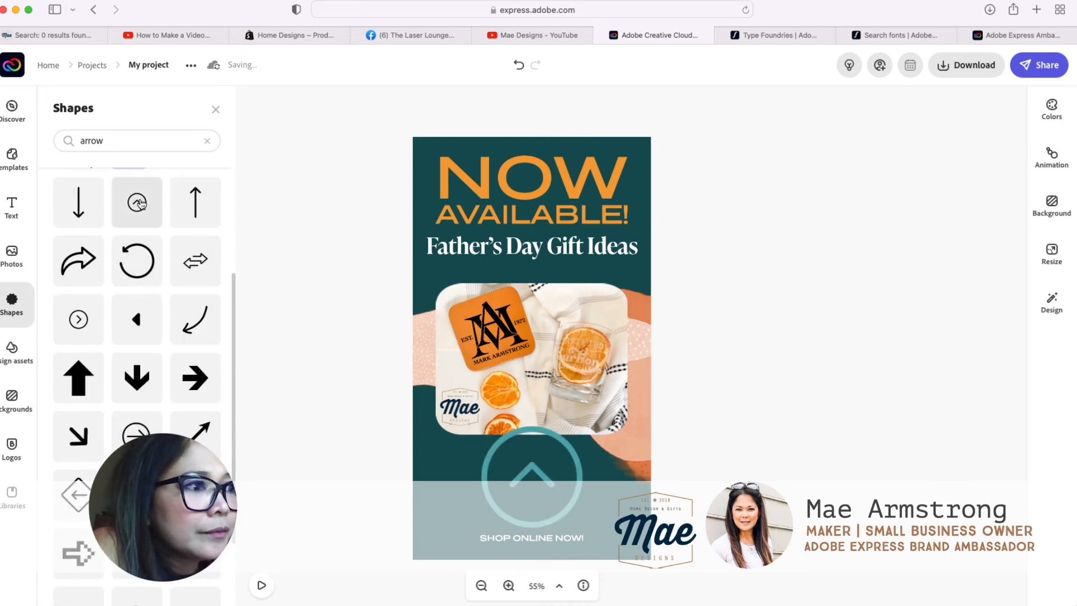
Step: Recolour the circled chevron white, rotate it to point down, and shrink it to about half its size
click(554, 442)
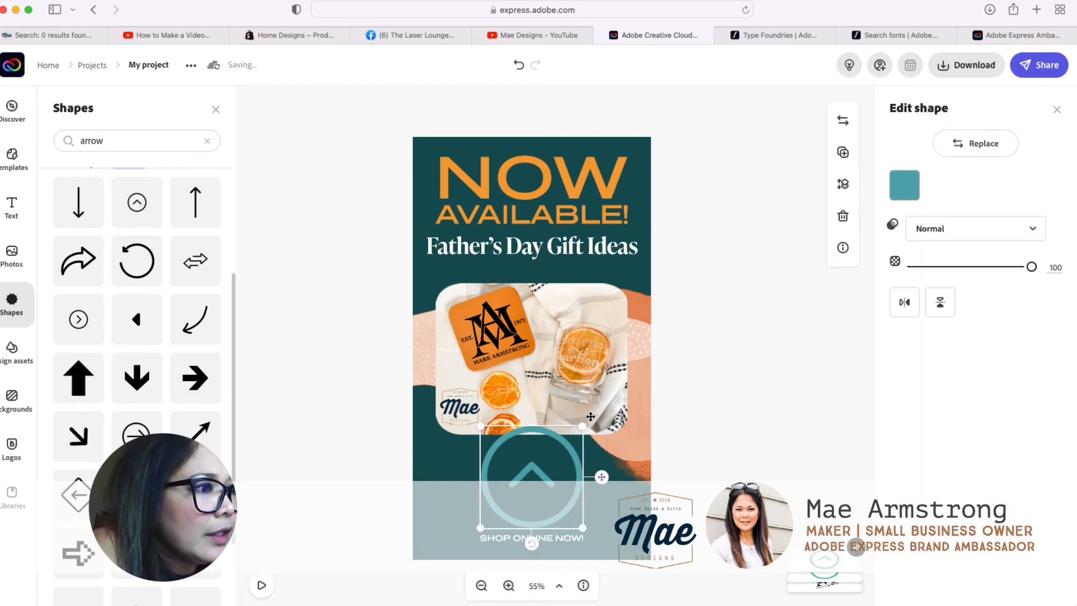
click(904, 185)
click(1015, 298)
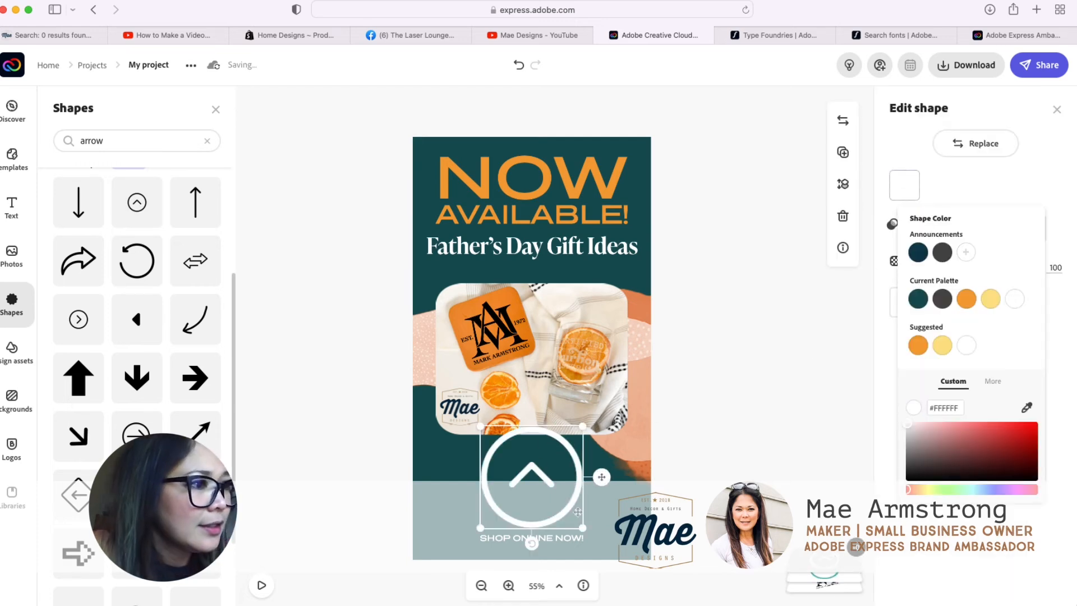
drag(532, 543, 536, 469)
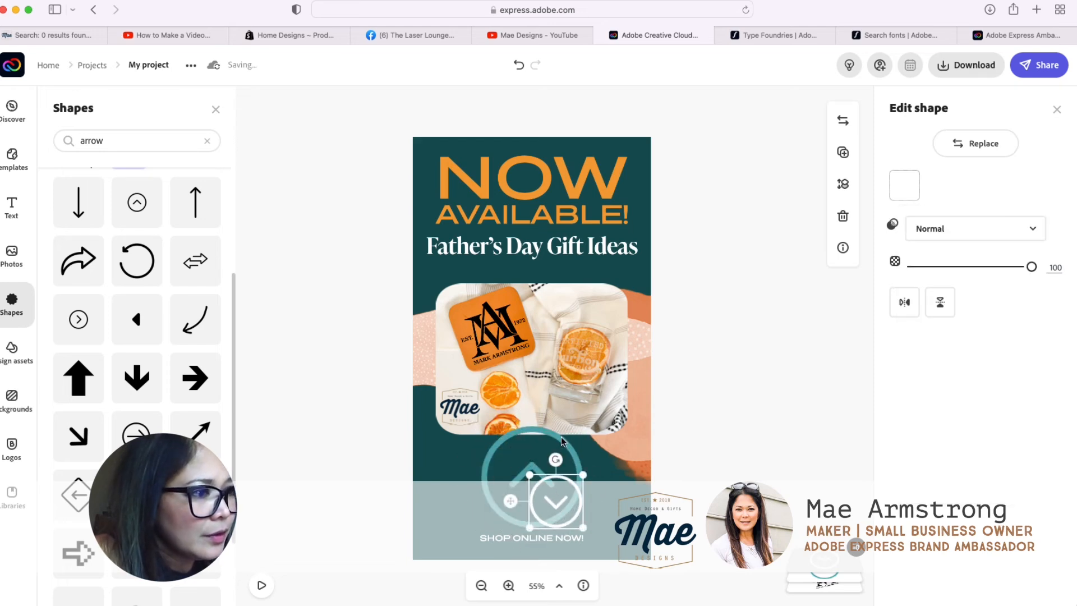
click(269, 221)
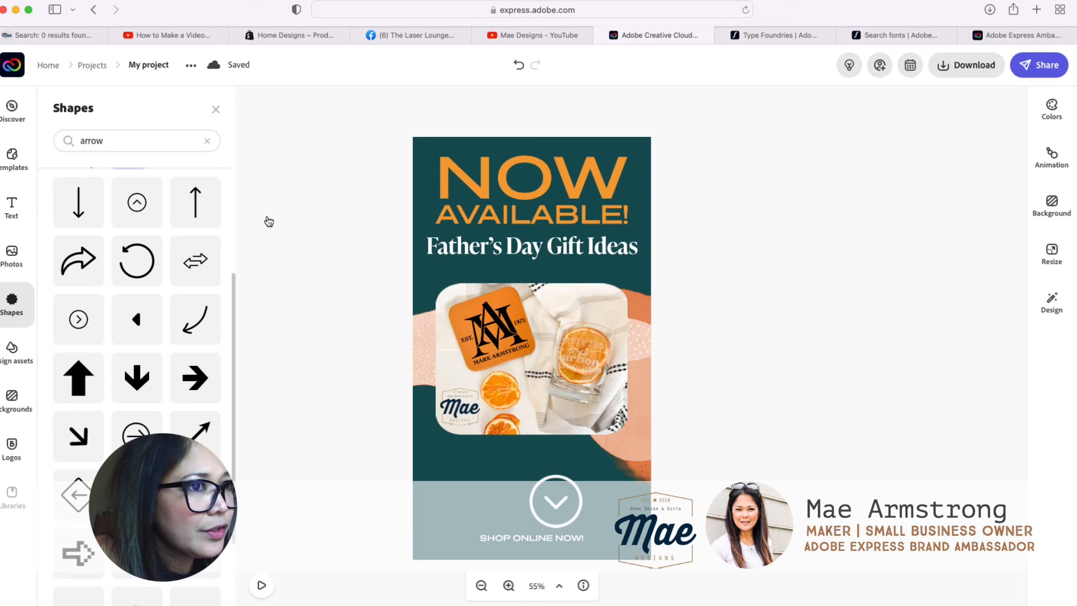
Step: Shrink the white chevron further and centre it directly above "Shop Online Now!"
click(216, 110)
click(575, 530)
drag(576, 531, 531, 516)
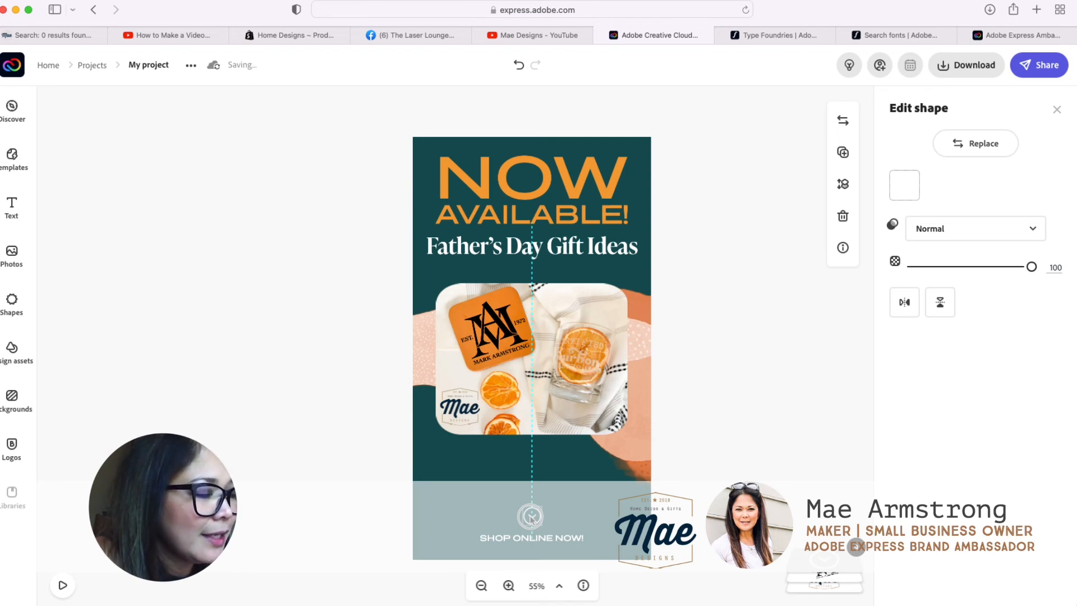
Step: Enlarge the coaster-and-glass photo and delete the coral wavy background shape behind it
click(624, 415)
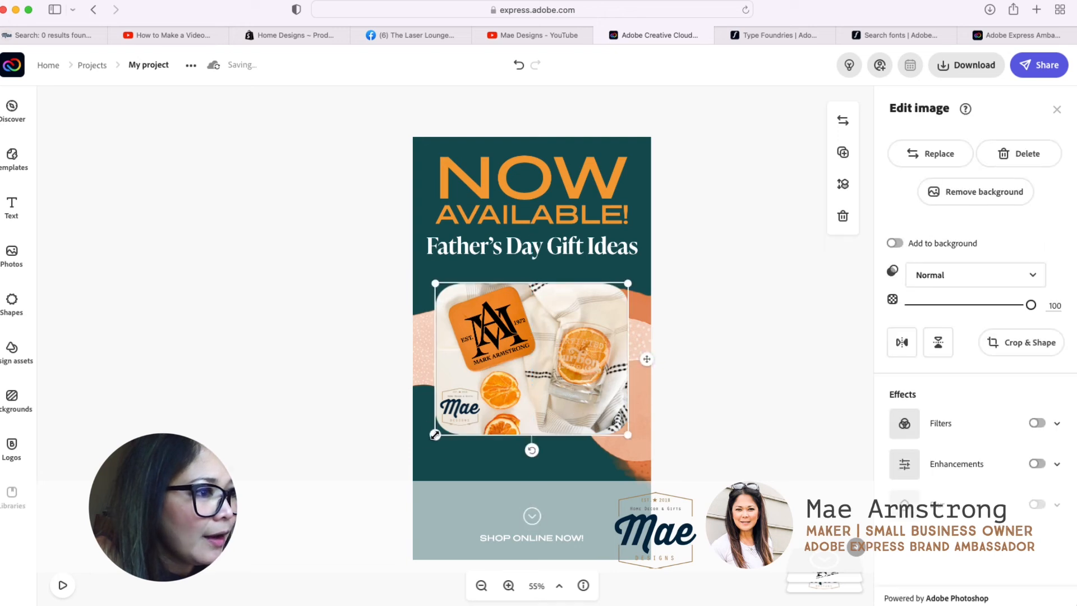
drag(435, 434, 340, 536)
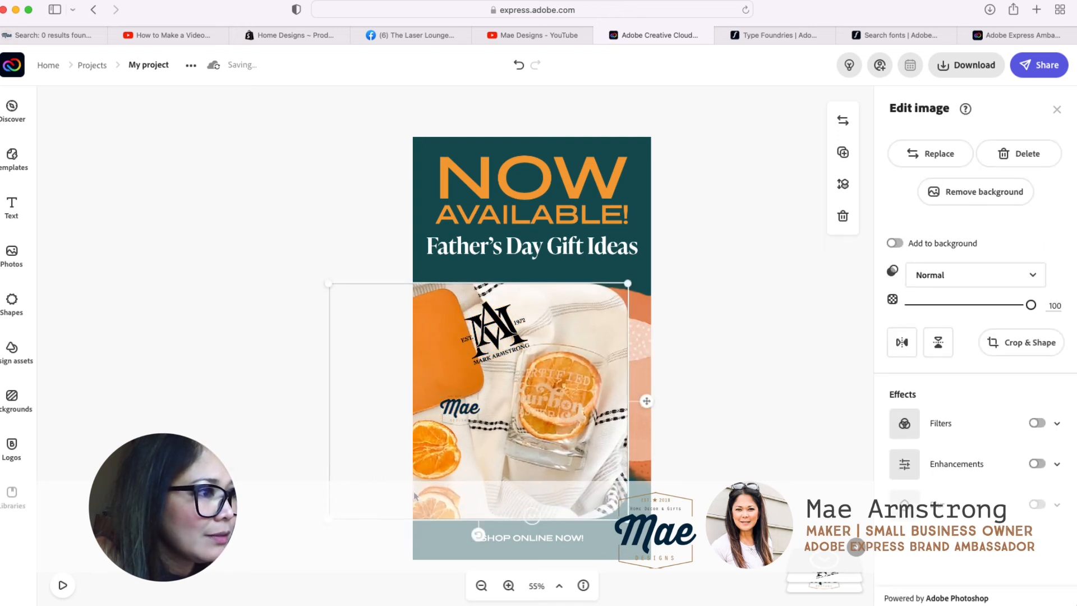
drag(559, 411, 501, 399)
click(615, 325)
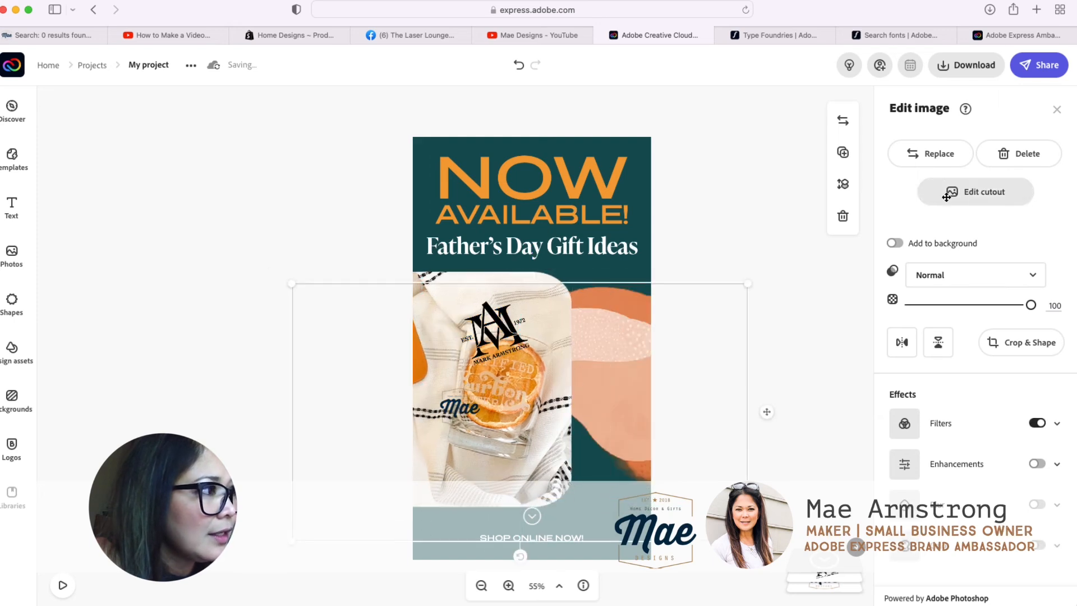
click(842, 216)
Step: Centre the enlarged photo across the full page width directly beneath the "Father's Day Gift Ideas" heading, keeping its crop
click(550, 296)
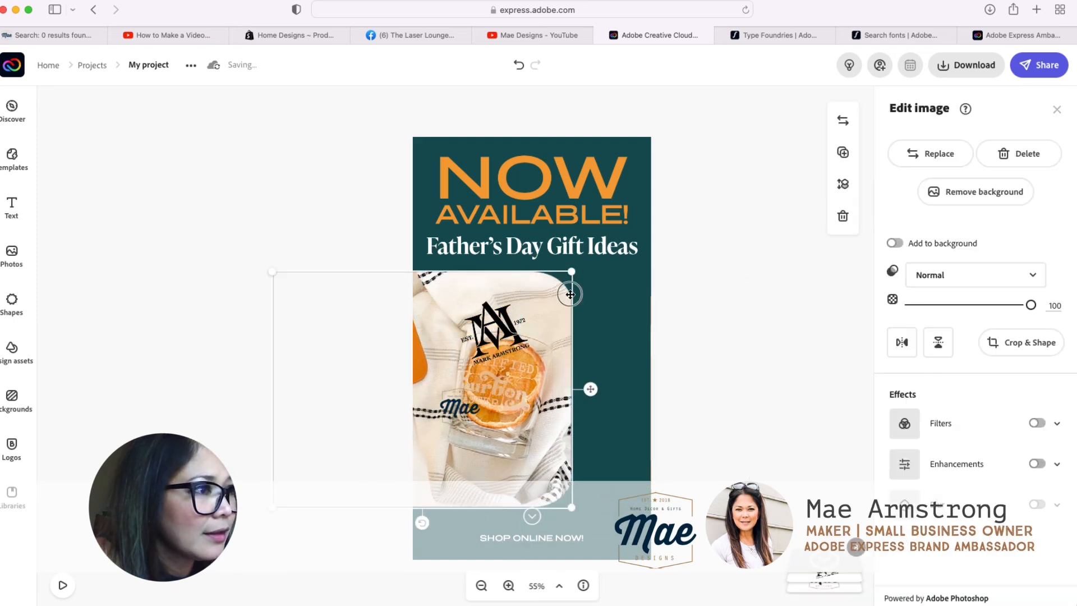
drag(570, 291, 639, 286)
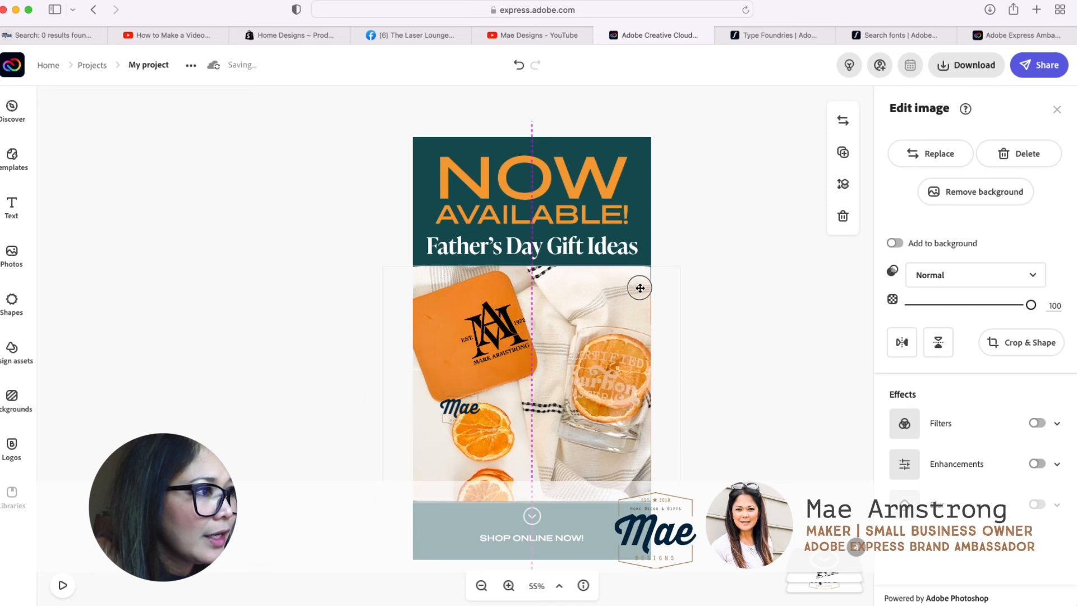
click(1022, 343)
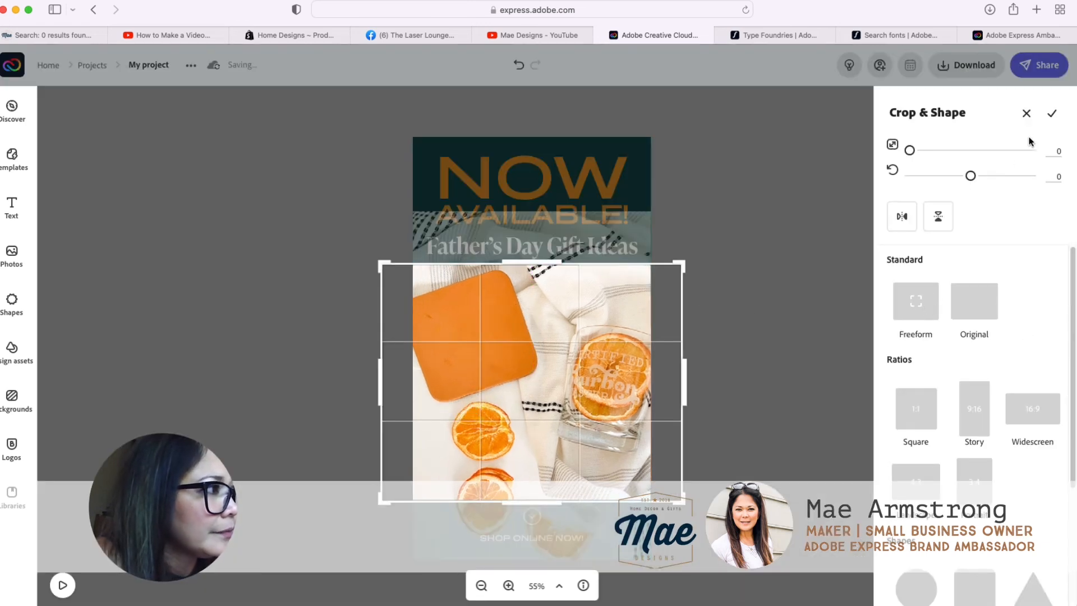
click(1052, 113)
click(738, 296)
click(633, 327)
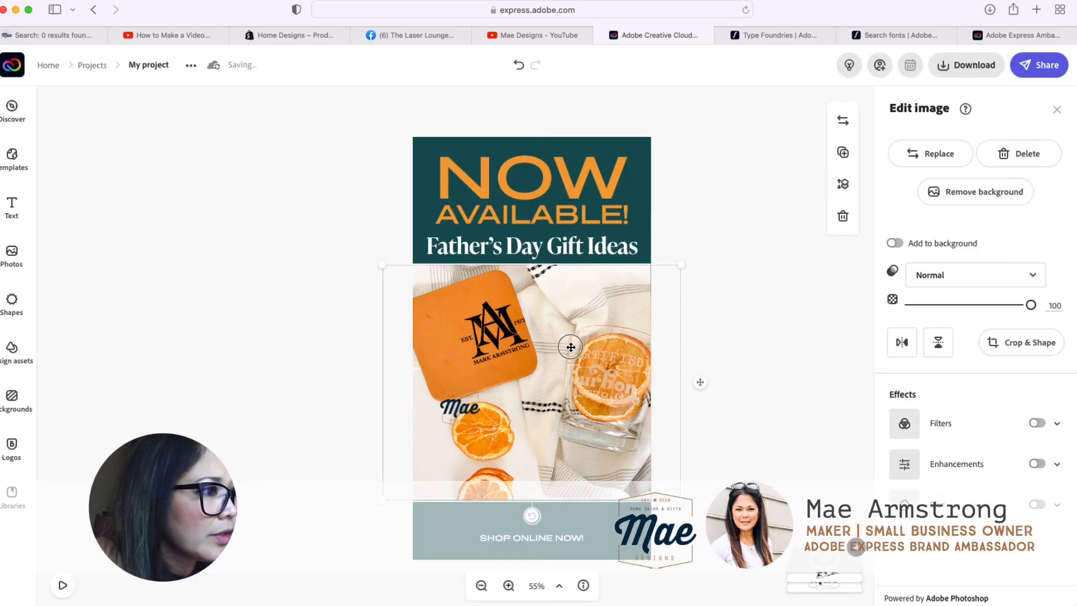
drag(570, 346, 572, 345)
click(711, 338)
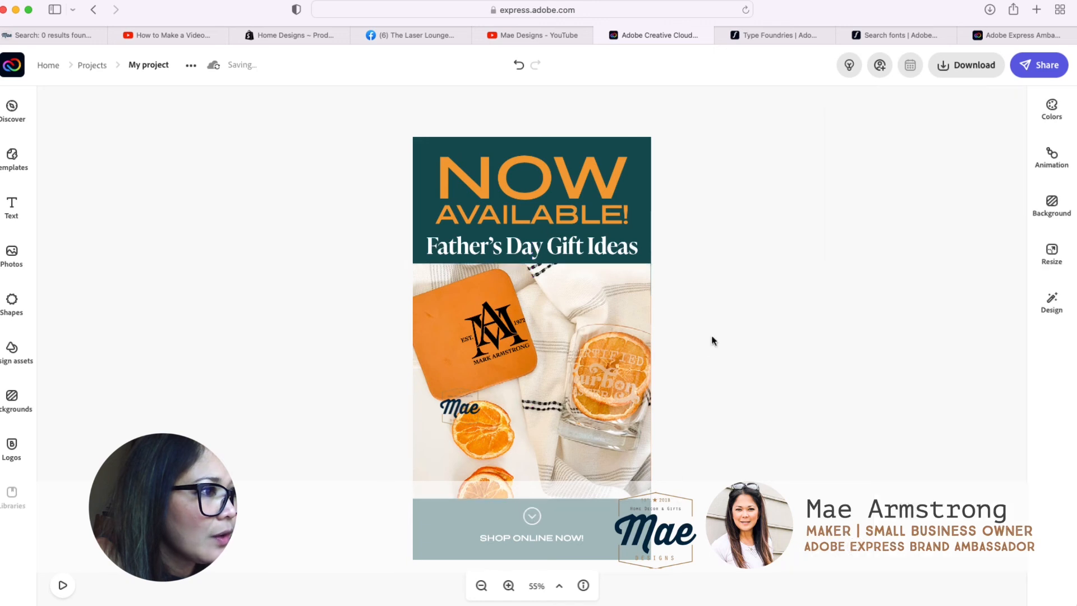
Step: Enhance the photo with contrast 30 and brightness -1, and deselect it
click(564, 301)
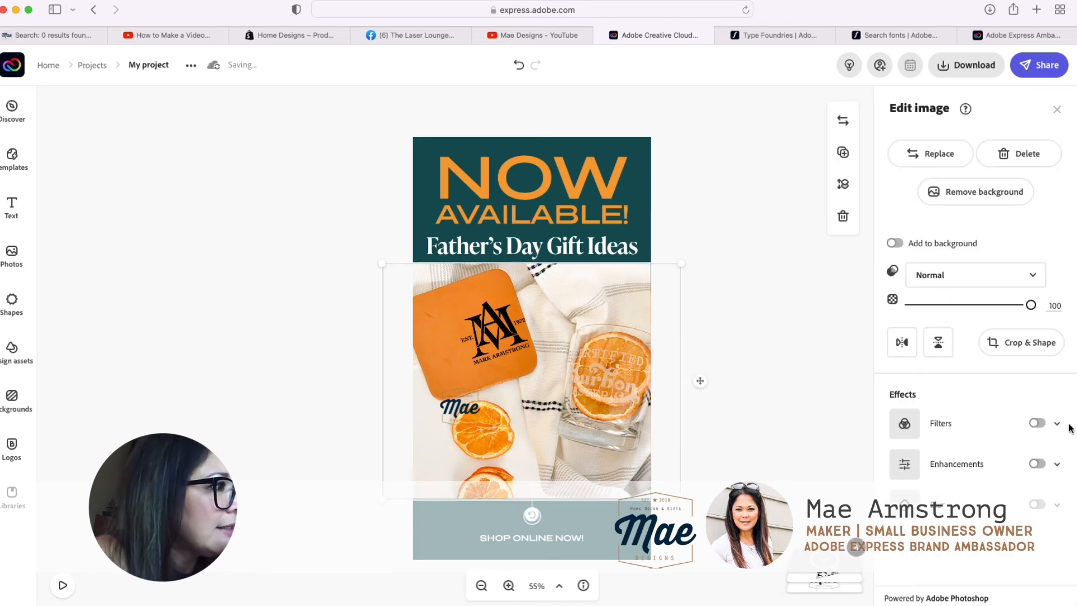
click(954, 464)
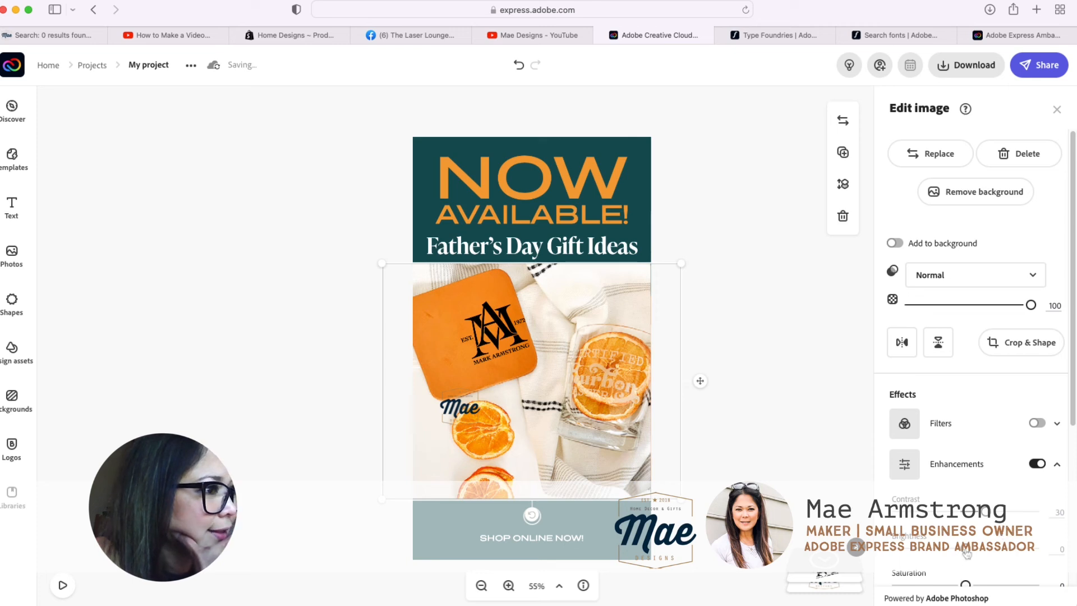
drag(966, 552, 968, 556)
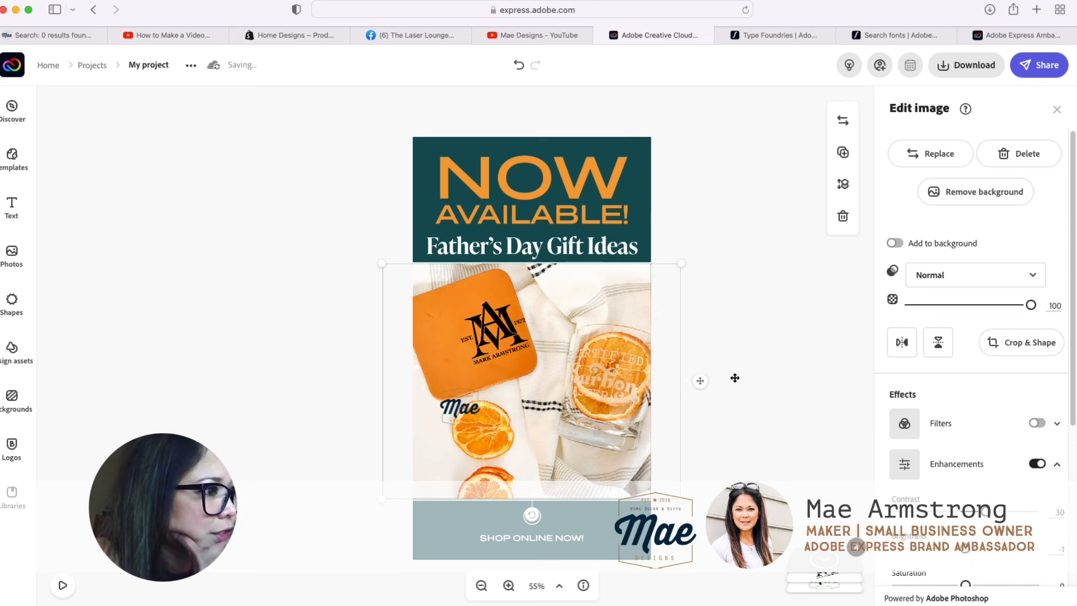
click(793, 360)
Step: Move the Mae Designs logo down into the photo's lower-left corner
drag(448, 409, 442, 476)
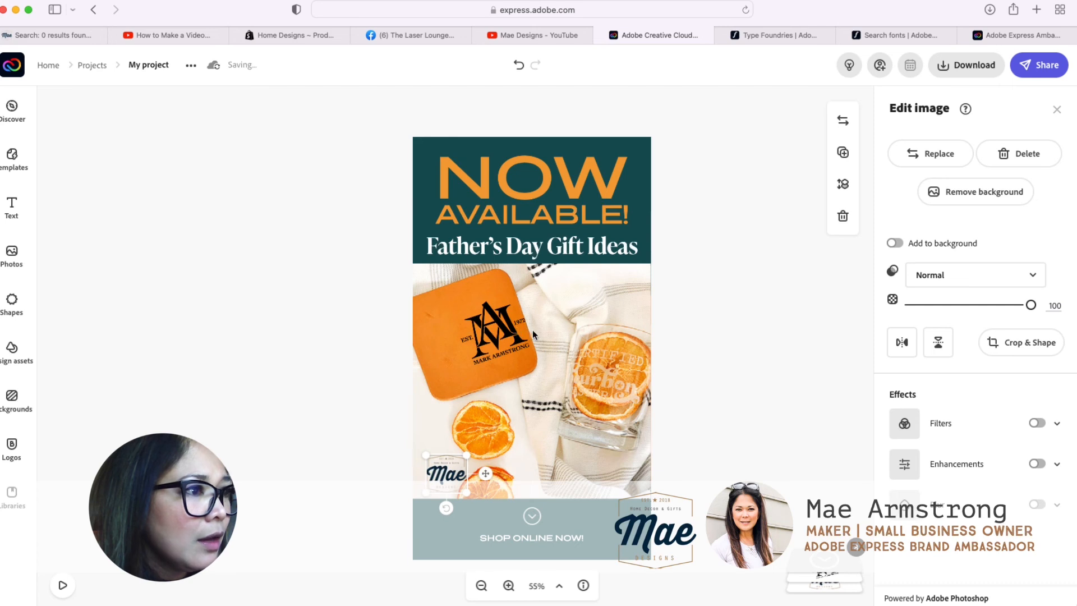
Step: Enlarge the MA monogram artwork to fill the orange coaster in the photo, centre it there, and deselect it
click(491, 353)
drag(471, 367, 426, 390)
drag(489, 336, 480, 325)
click(788, 325)
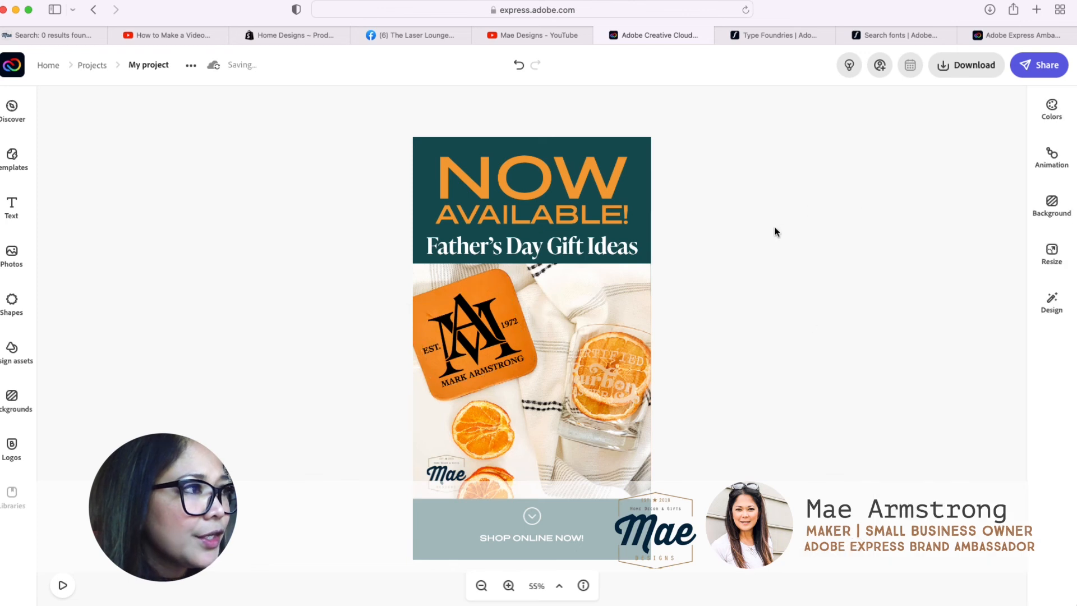
Step: Review the available download formats and play a preview of the story's Flicker text animation
click(986, 71)
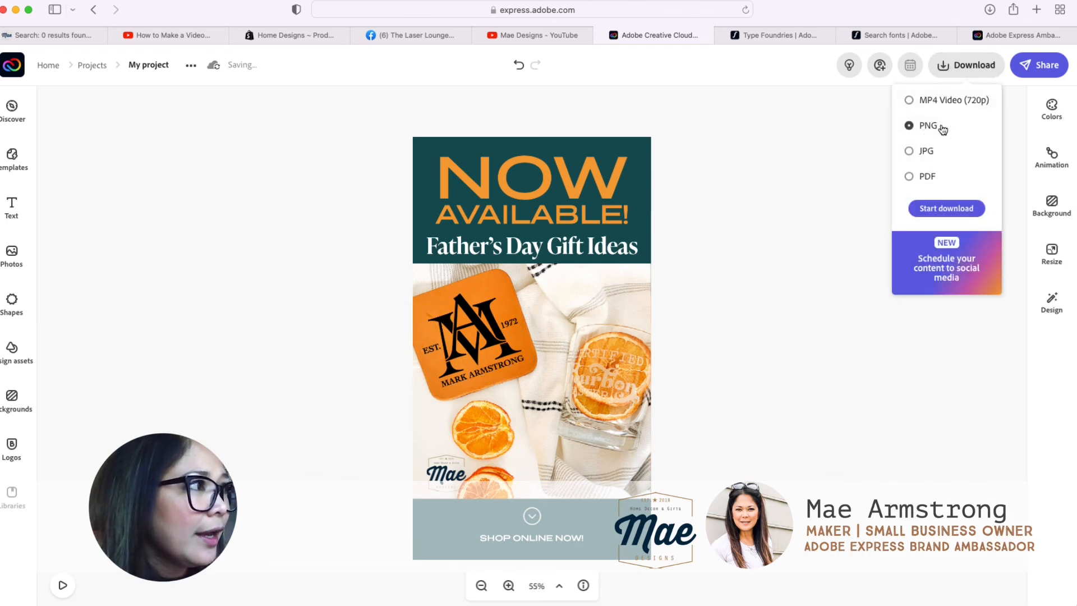
click(797, 180)
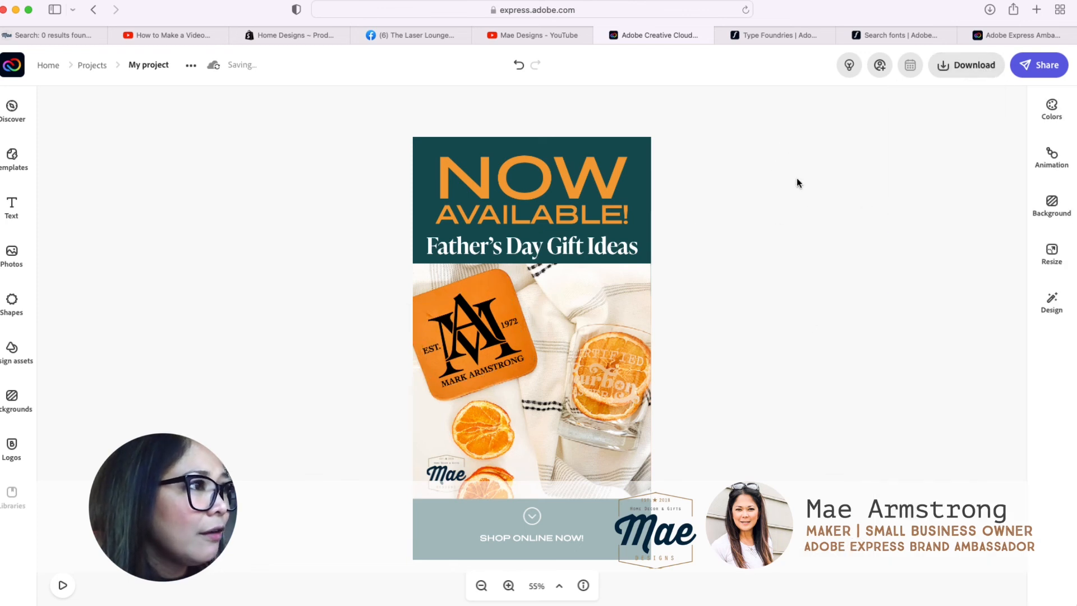
click(1059, 167)
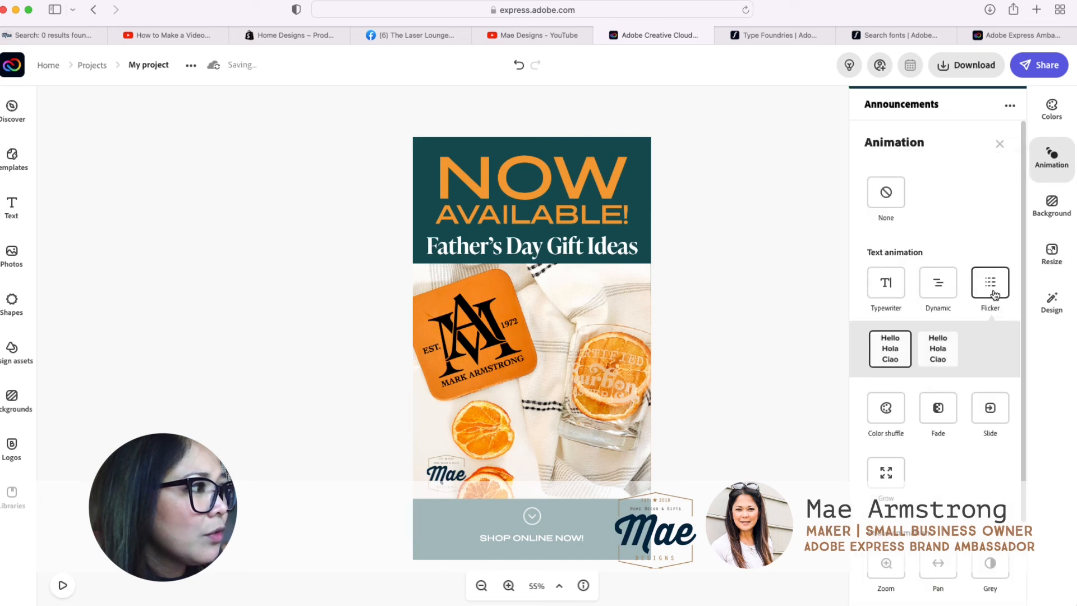
click(64, 585)
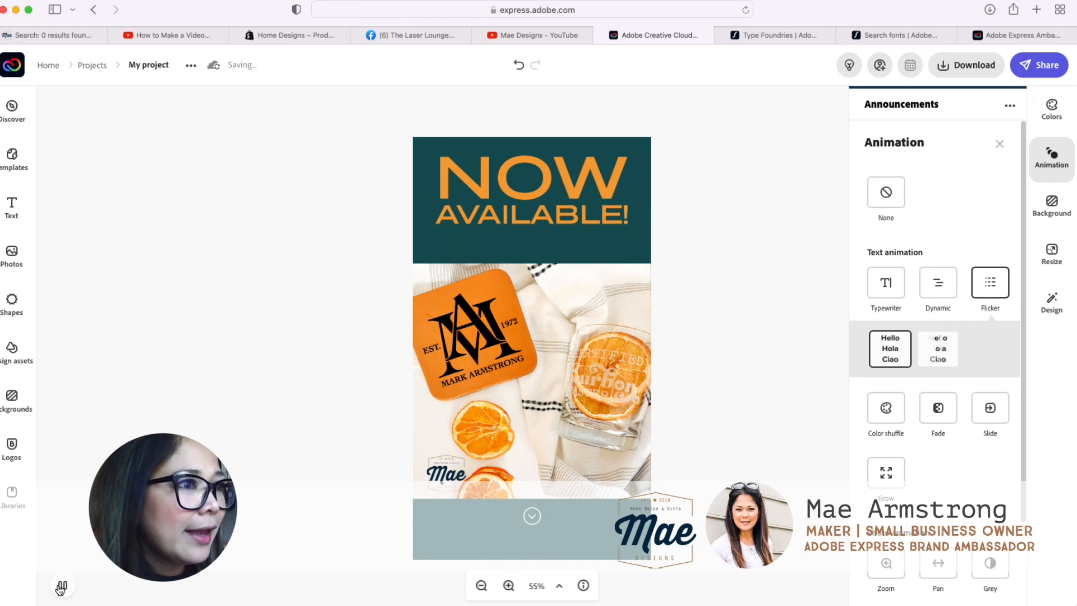
Step: Choose MP4 Video (720p) as the story's download format, trying JPG first, and close the format options without downloading
click(967, 64)
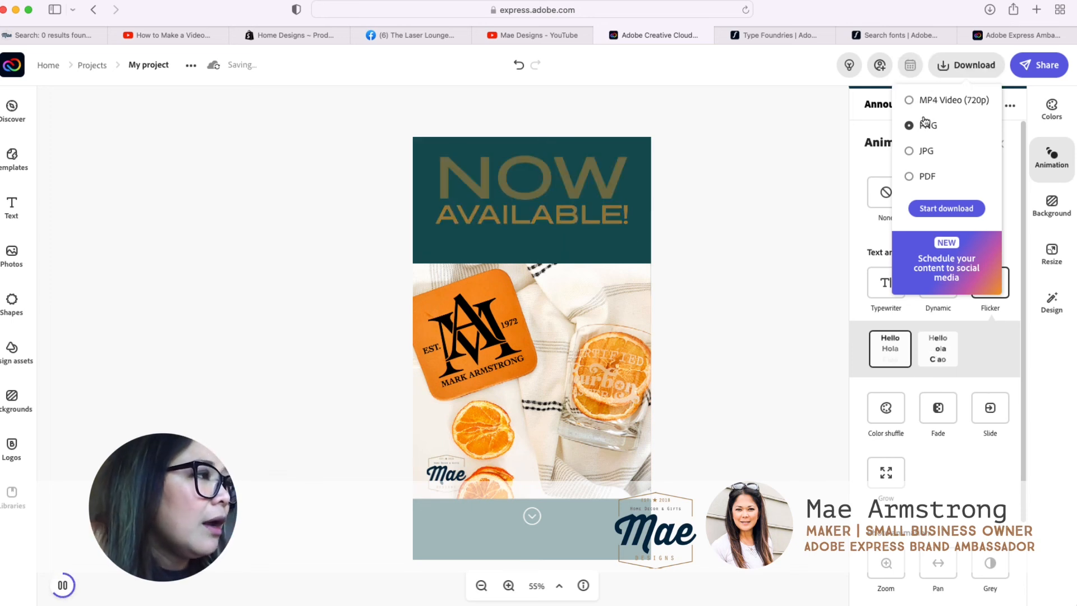
click(927, 155)
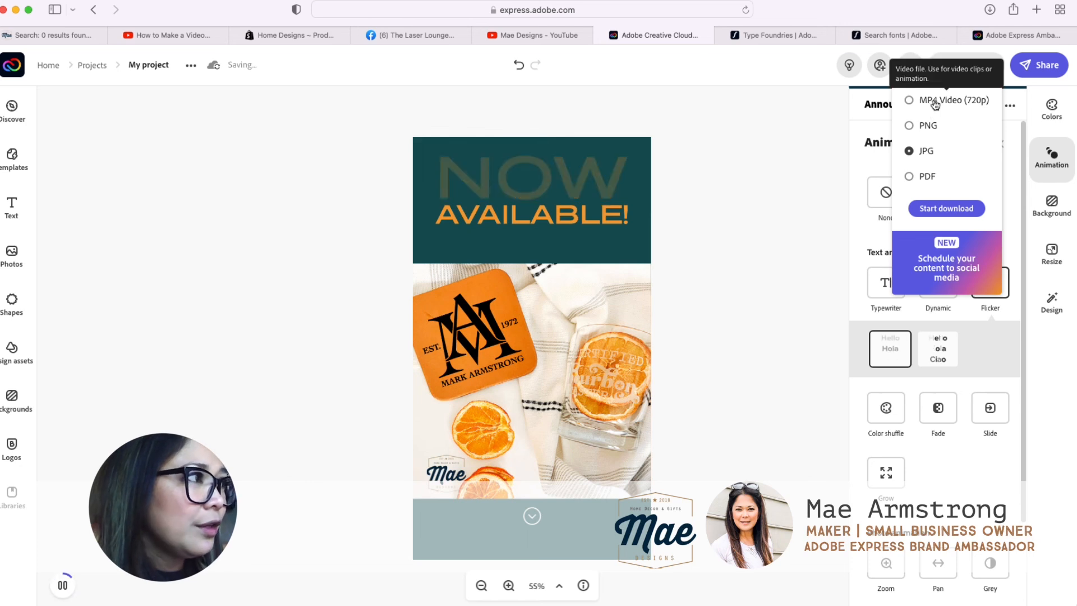
click(947, 102)
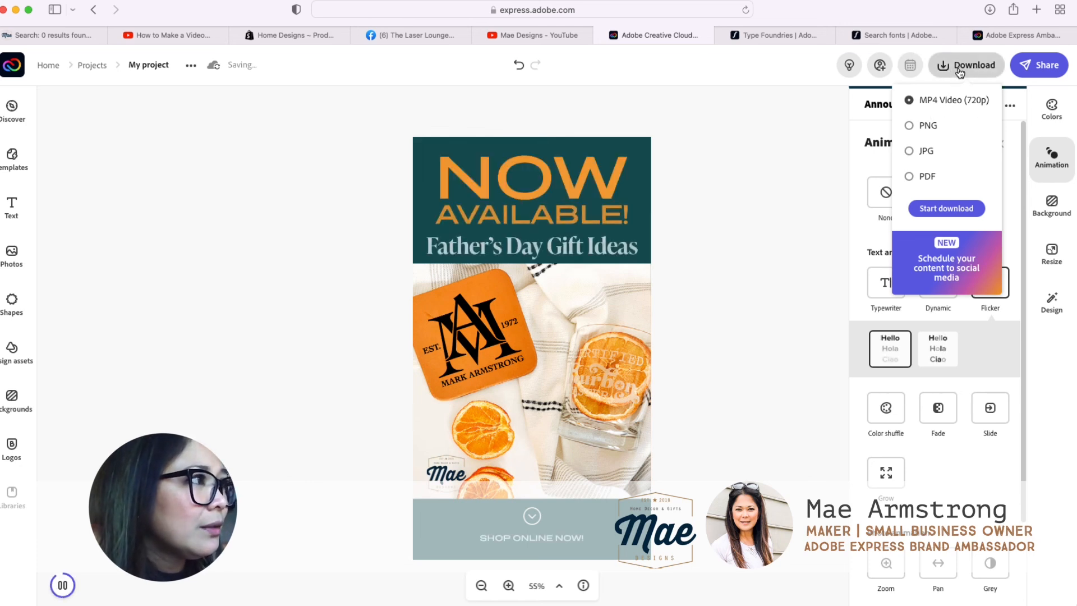
click(969, 66)
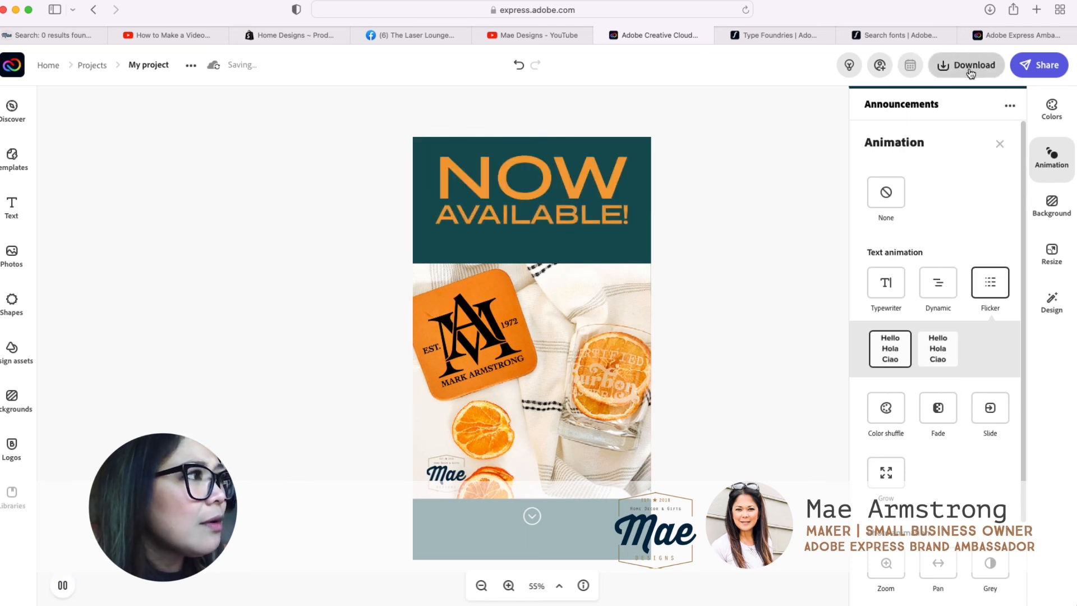